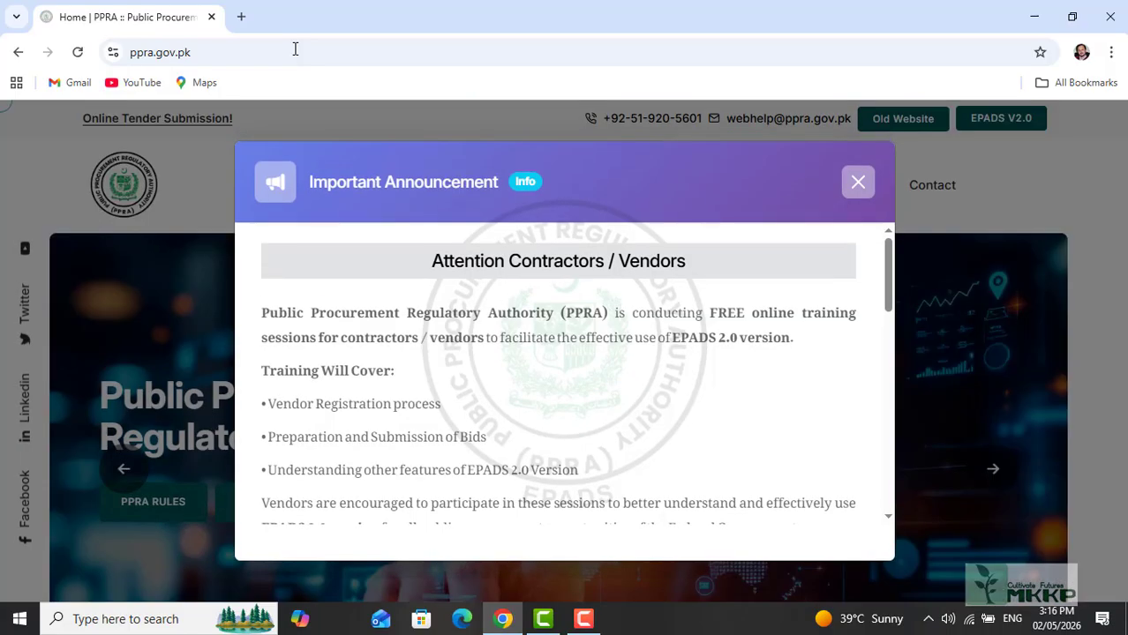
Step: Go from the PPRA site through EPADS V2.0 Login As Vendor to the Register Now form
{"action": "left_click", "coordinate": [857, 183]}
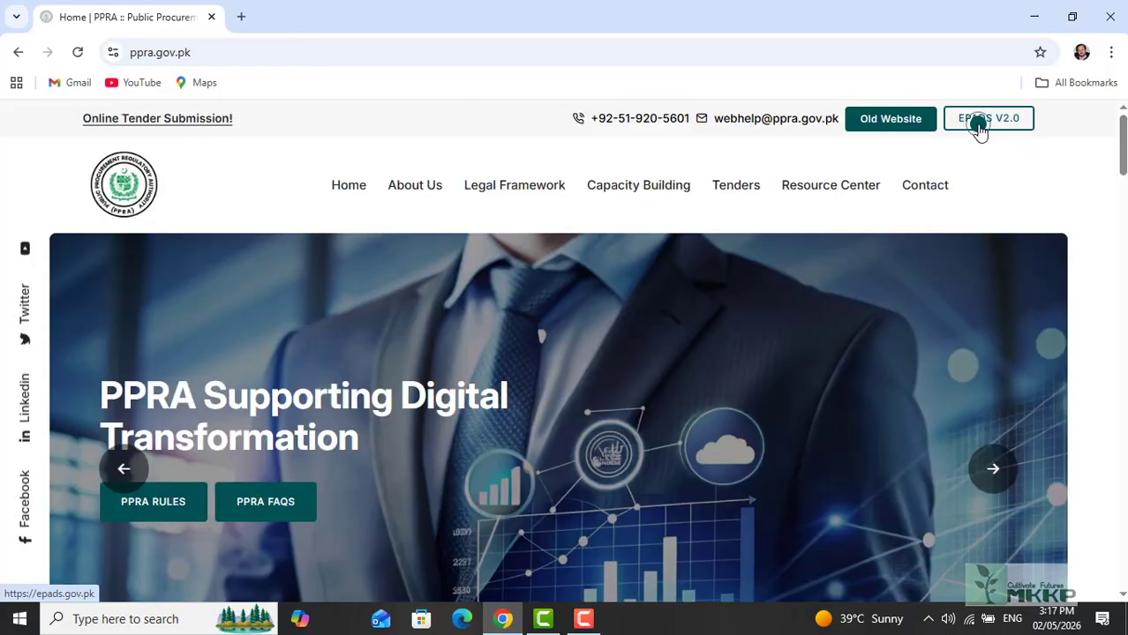
{"action": "left_click", "coordinate": [979, 124]}
{"action": "left_click", "coordinate": [848, 137]}
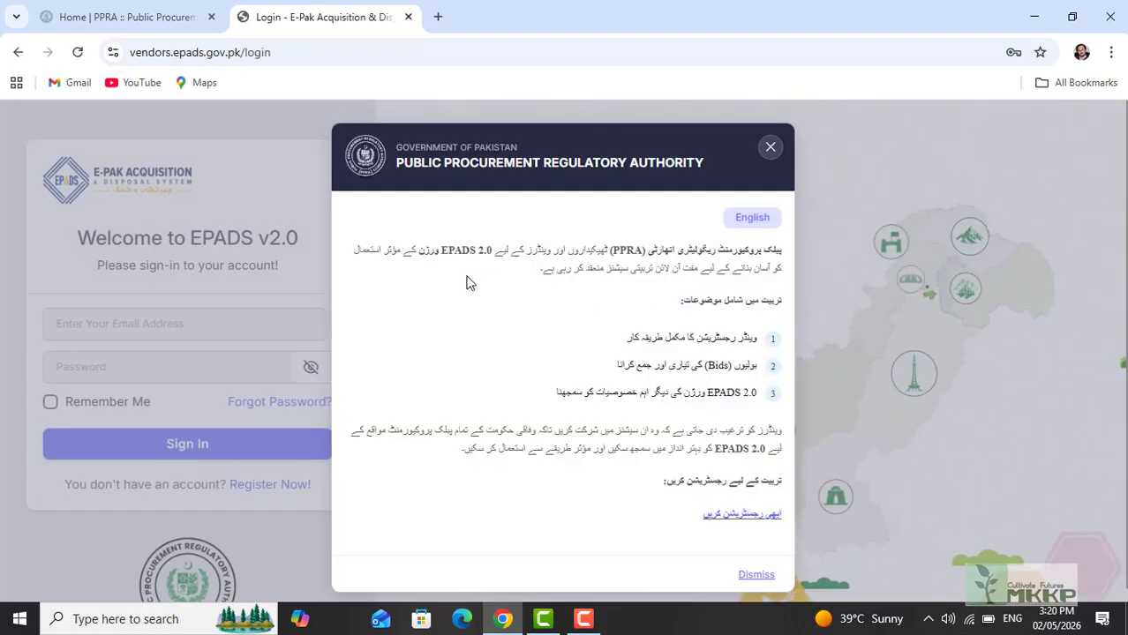
{"action": "left_click", "coordinate": [130, 366]}
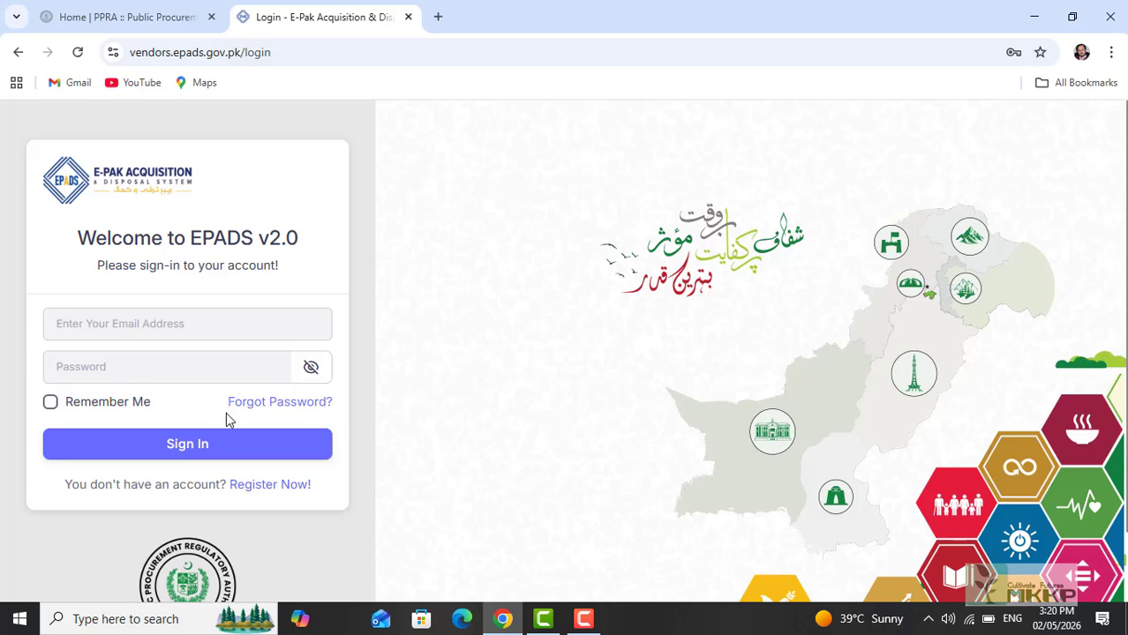
{"action": "left_click", "coordinate": [270, 486]}
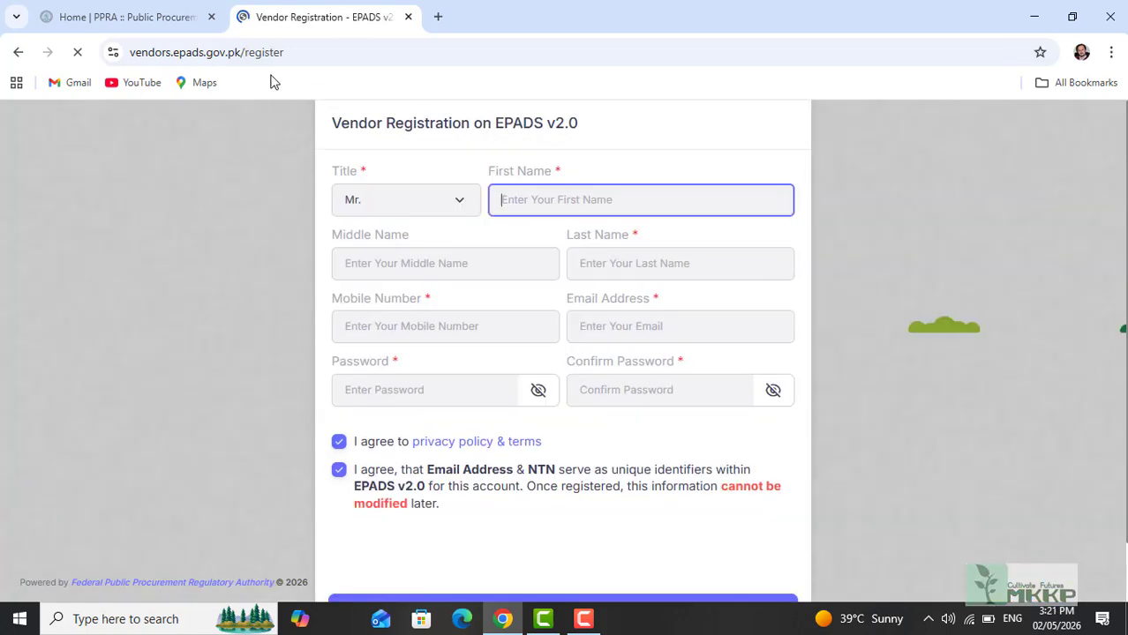
Step: Enter title Mr., the vendor's first and last name, mobile number, e-mail and password
{"action": "left_click", "coordinate": [459, 206]}
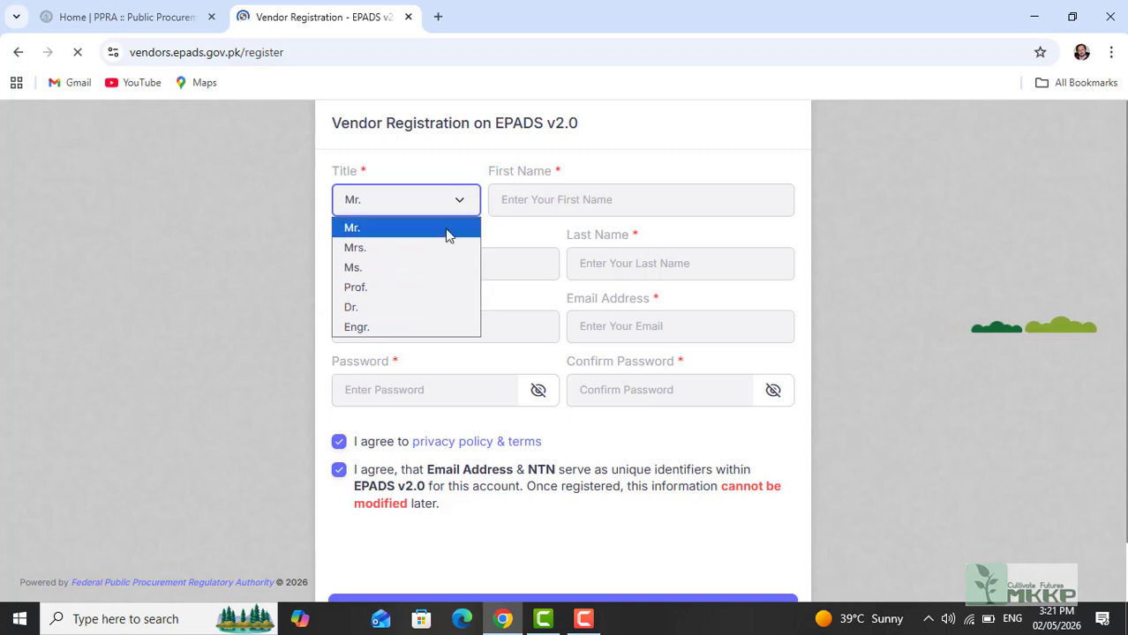
{"action": "left_click", "coordinate": [511, 206]}
{"action": "type", "text": "Ah"}
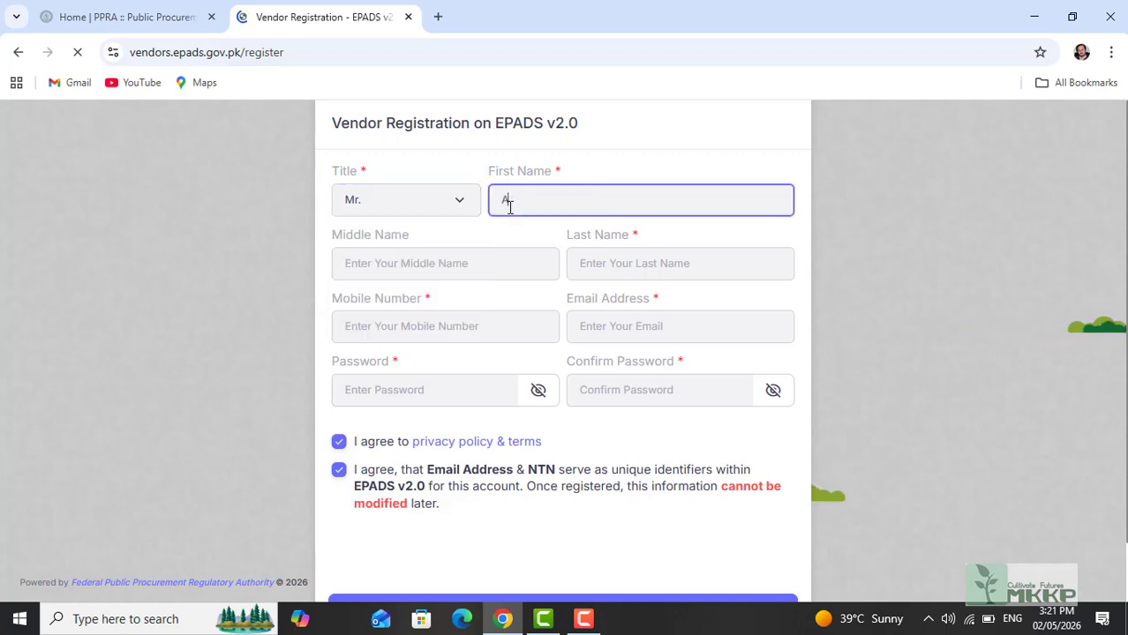
{"action": "type", "text": "sa"}
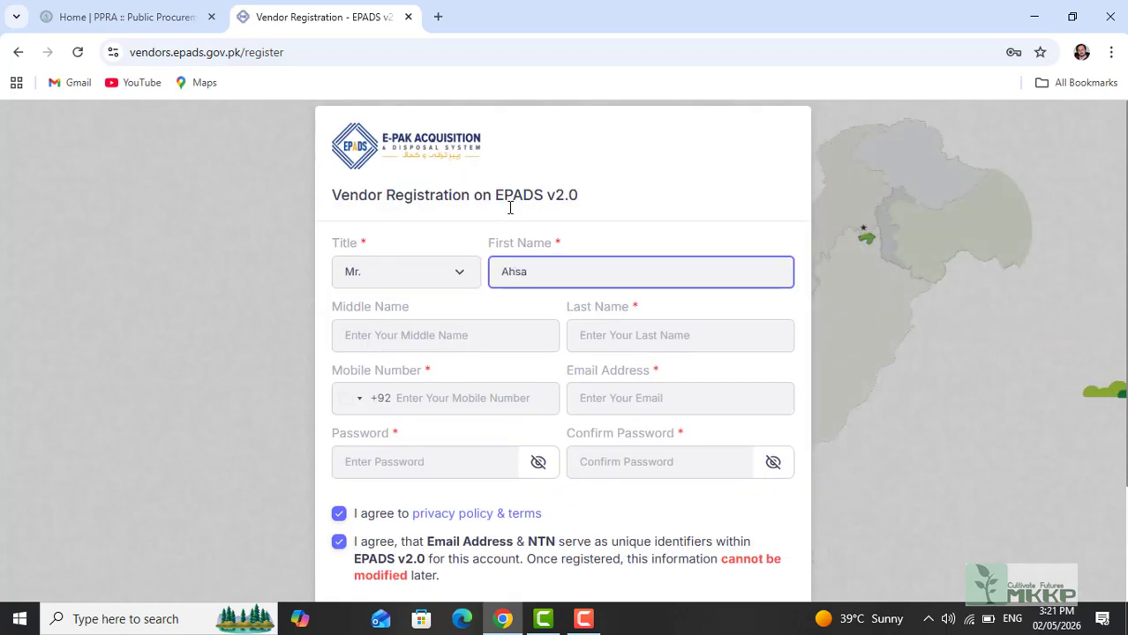
{"action": "type", "text": "n"}
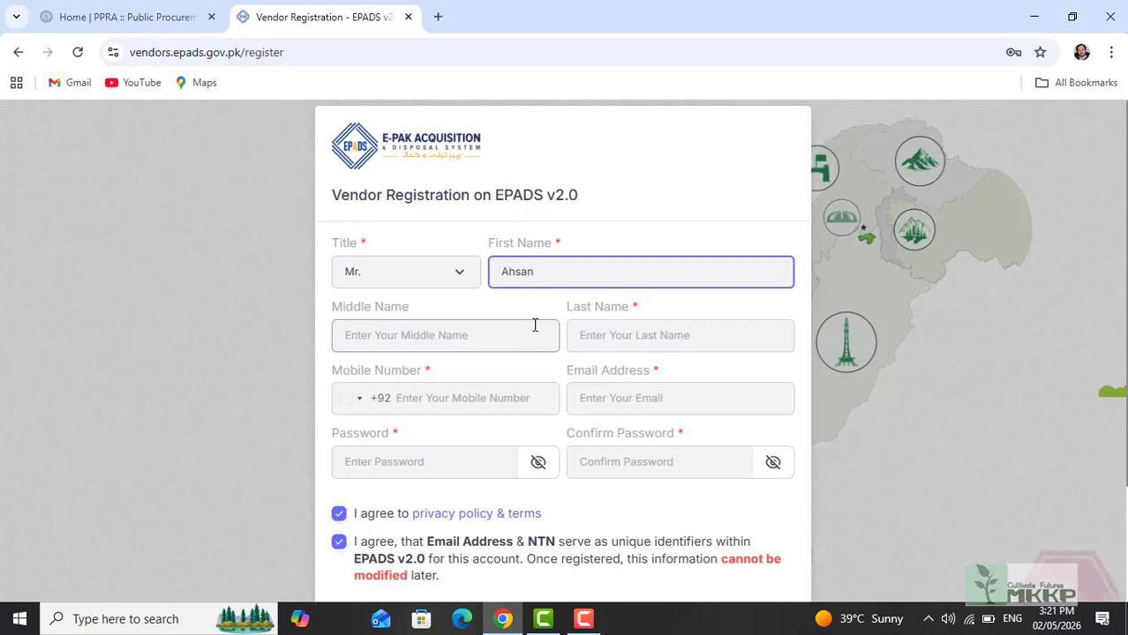
{"action": "left_click", "coordinate": [603, 335]}
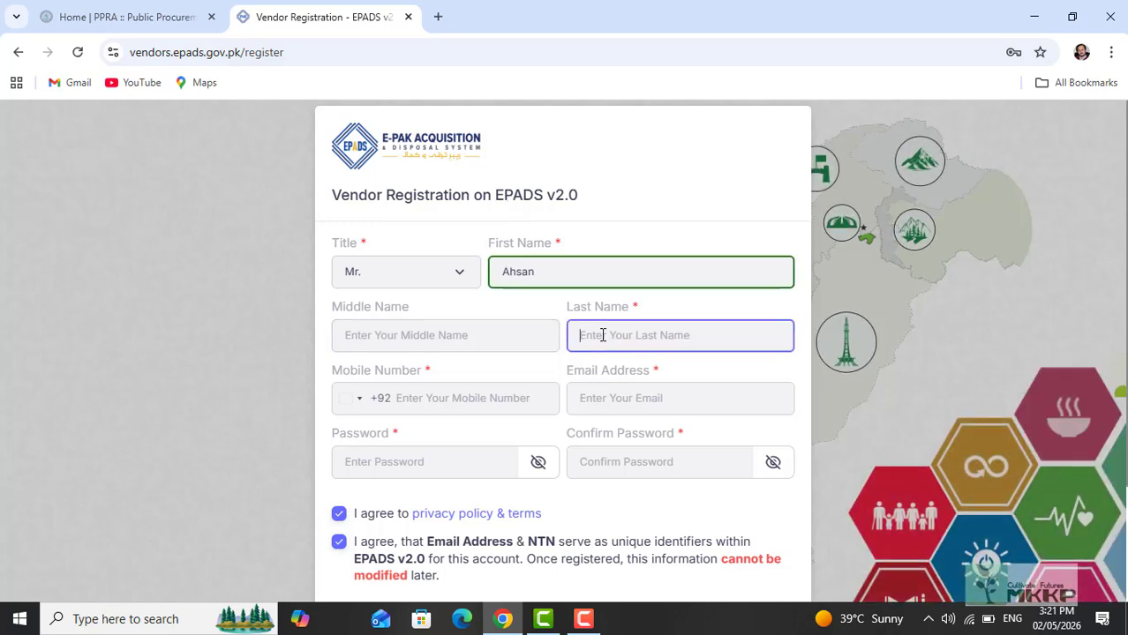
{"action": "left_click", "coordinate": [429, 400]}
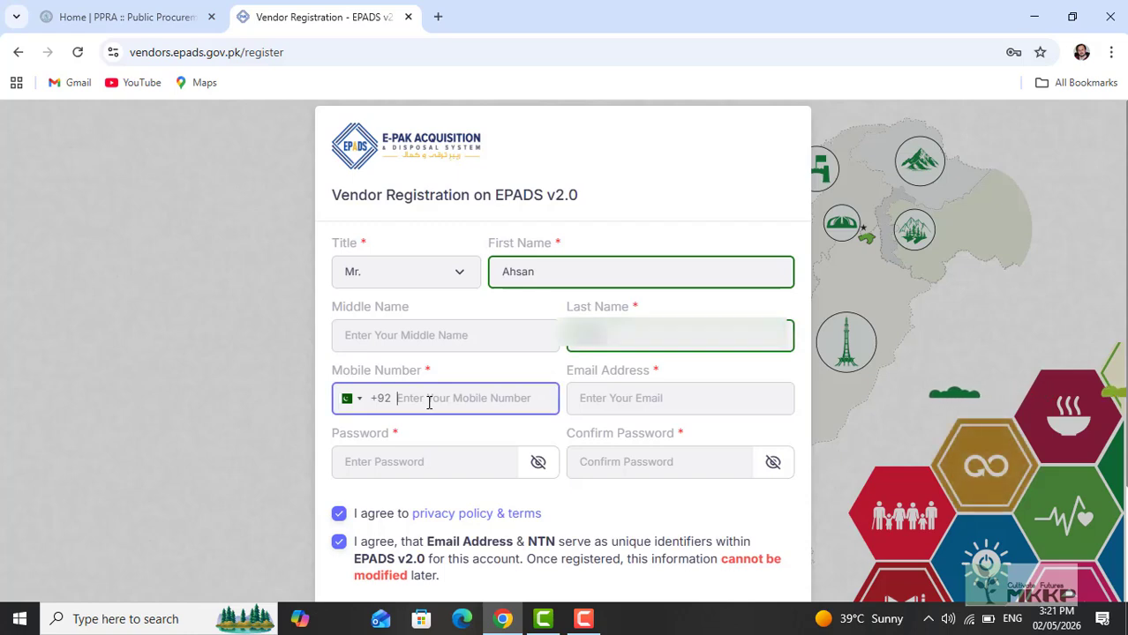
{"action": "type", "text": "33"}
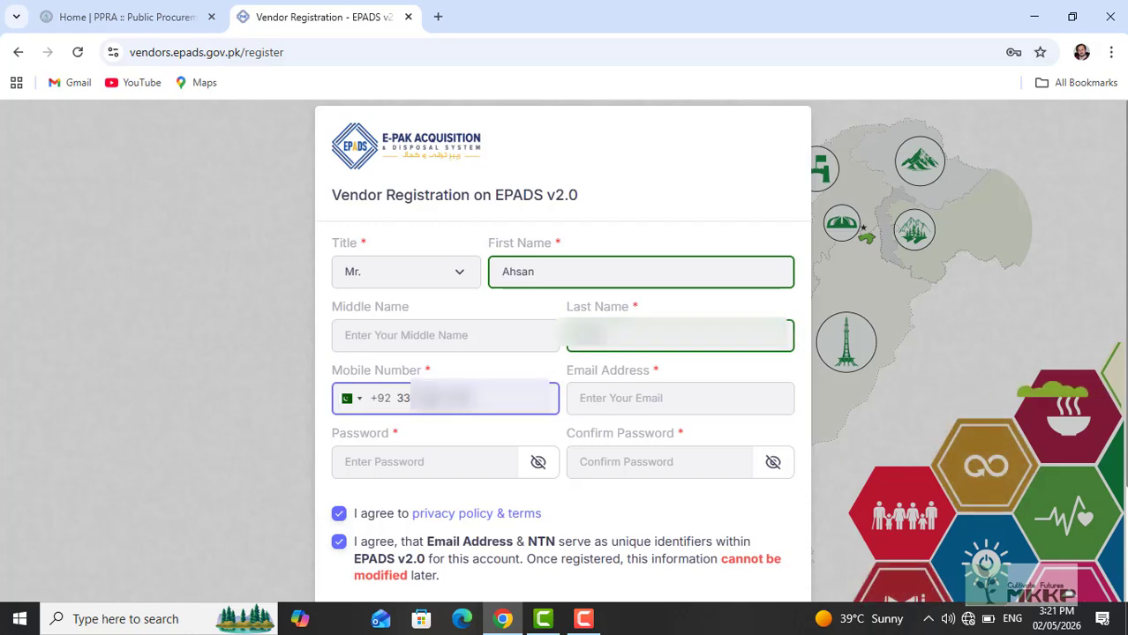
{"action": "left_click", "coordinate": [619, 400]}
{"action": "type", "text": "ahsan"}
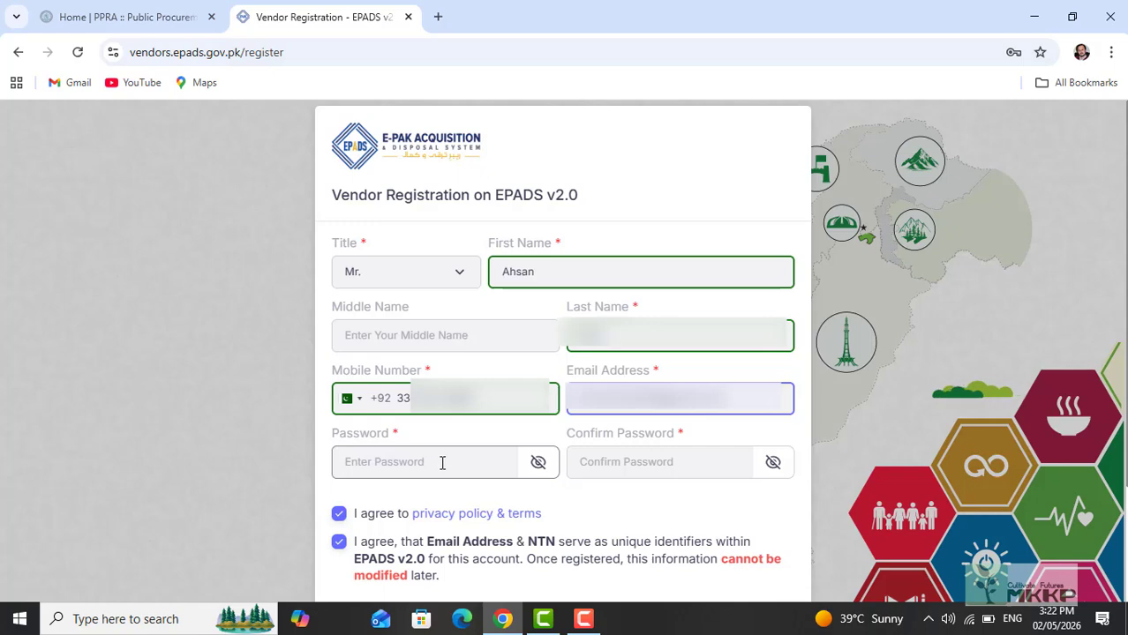
{"action": "left_click", "coordinate": [363, 459]}
{"action": "type", "text": "•"}
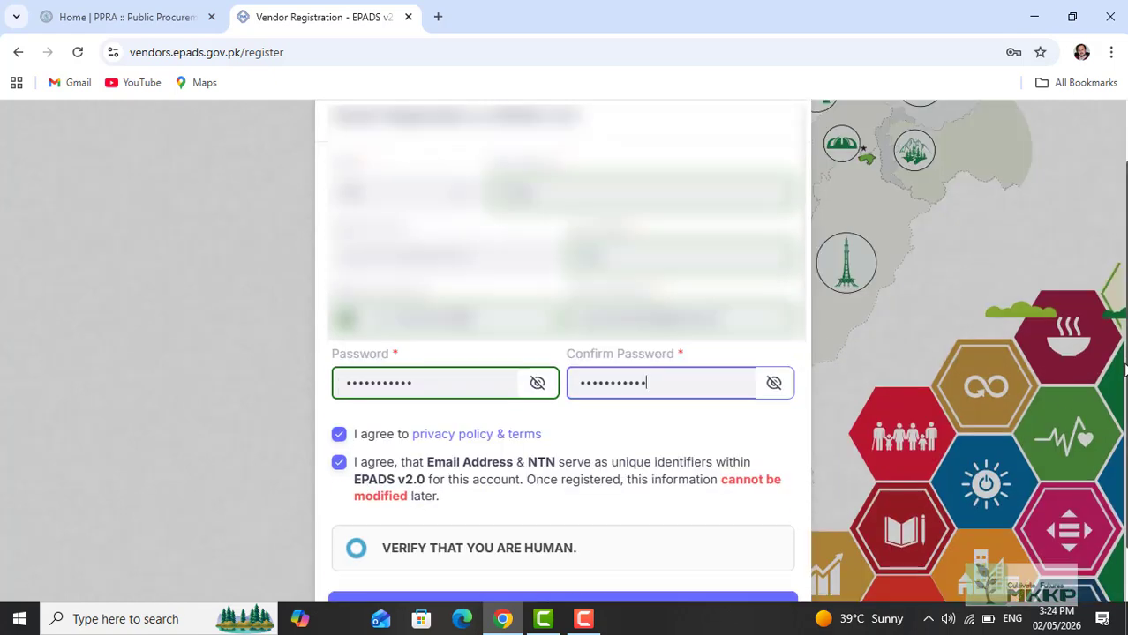
{"action": "scroll", "coordinate": [453, 370], "scroll_direction": "down", "scroll_amount": 1}
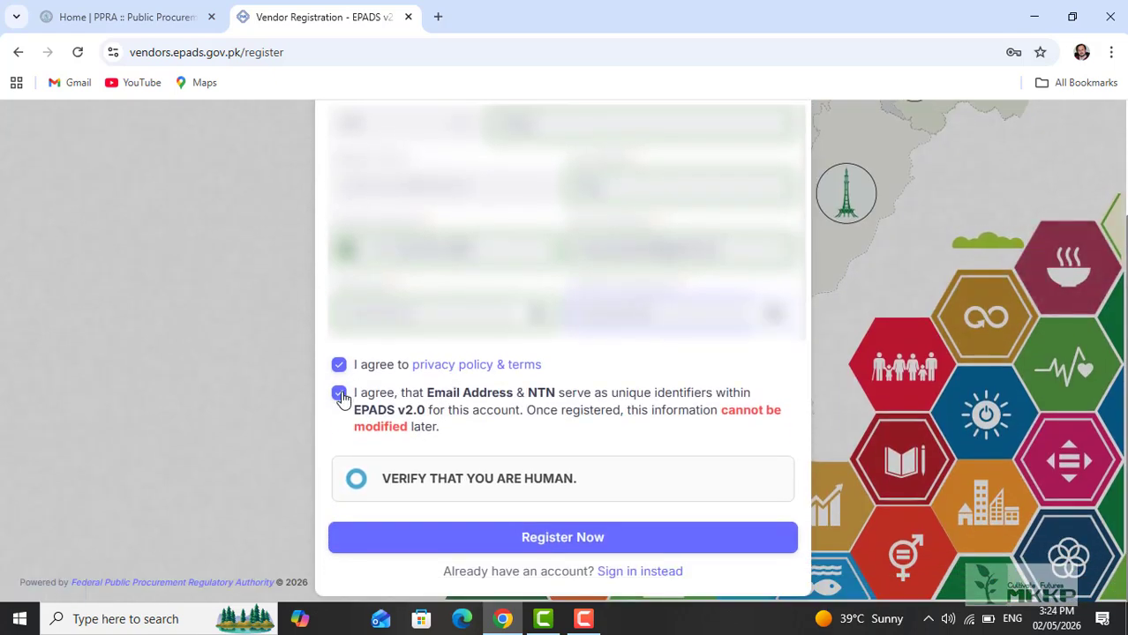
Step: Solve the human-verification picture challenge and submit the vendor registration
{"action": "left_click", "coordinate": [494, 481]}
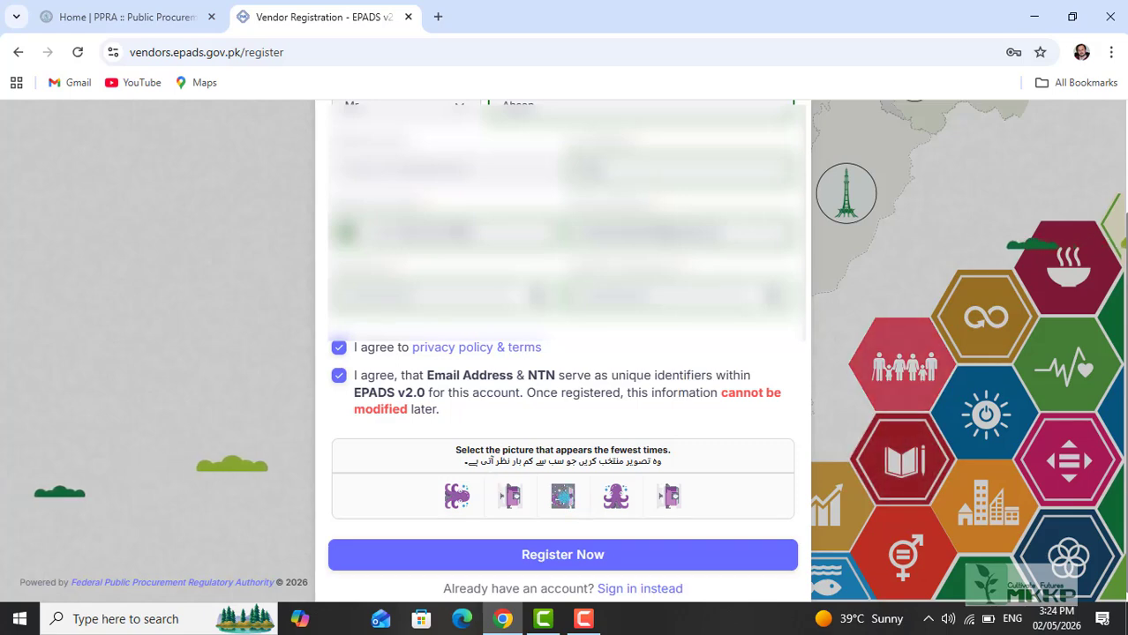
{"action": "left_click", "coordinate": [565, 499]}
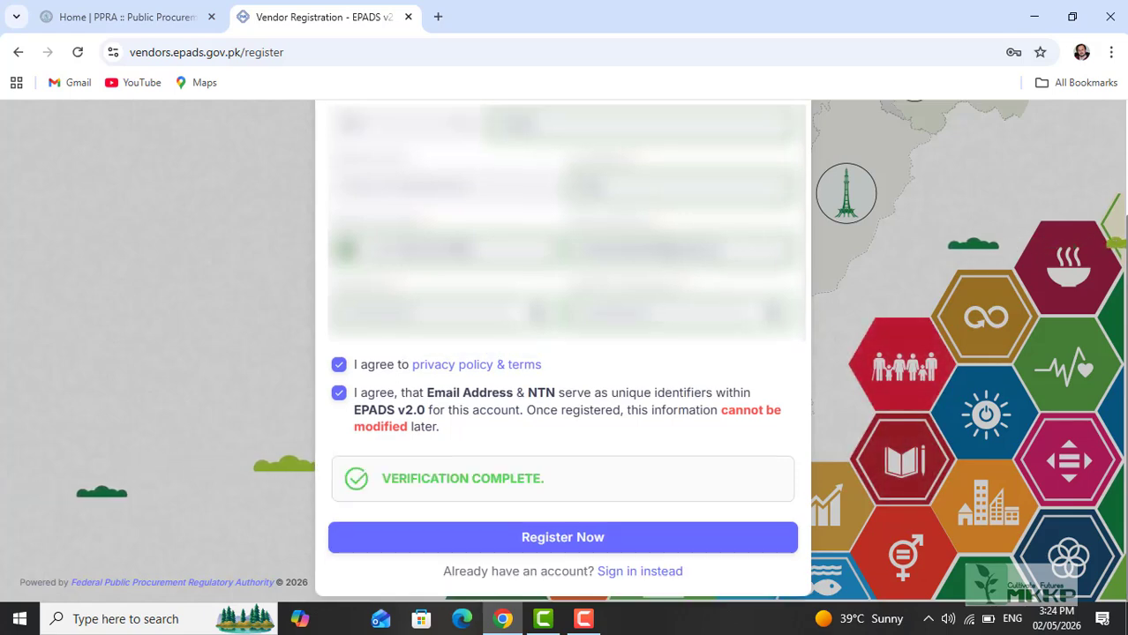
{"action": "left_click", "coordinate": [549, 538]}
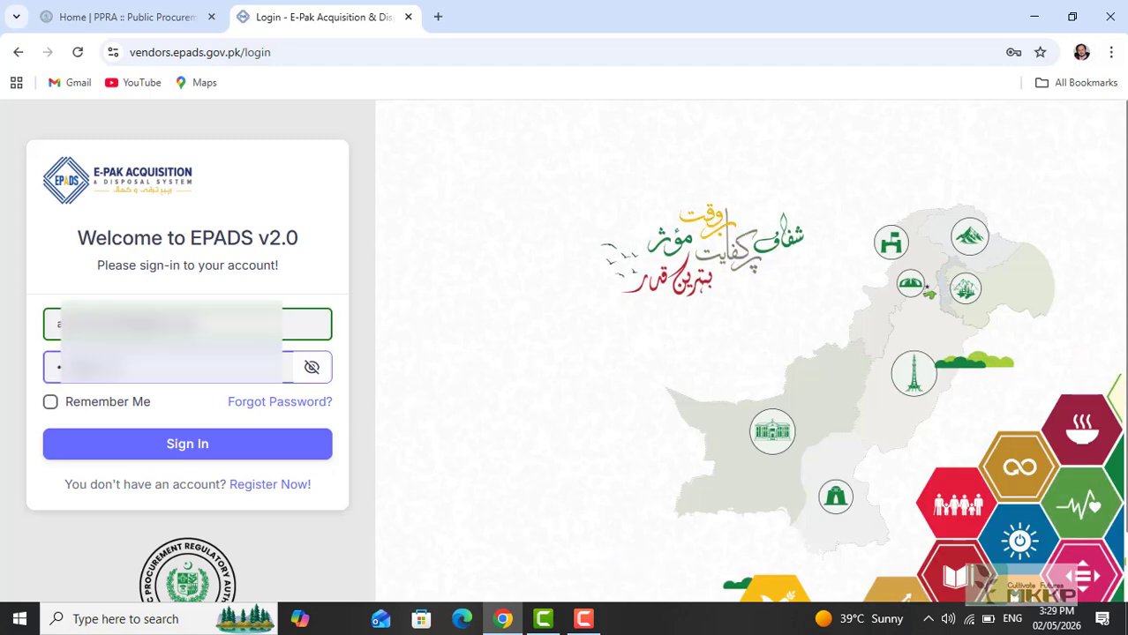
Step: Sign in to the new vendor account and open the Business Entity Type options
{"action": "left_click", "coordinate": [203, 448]}
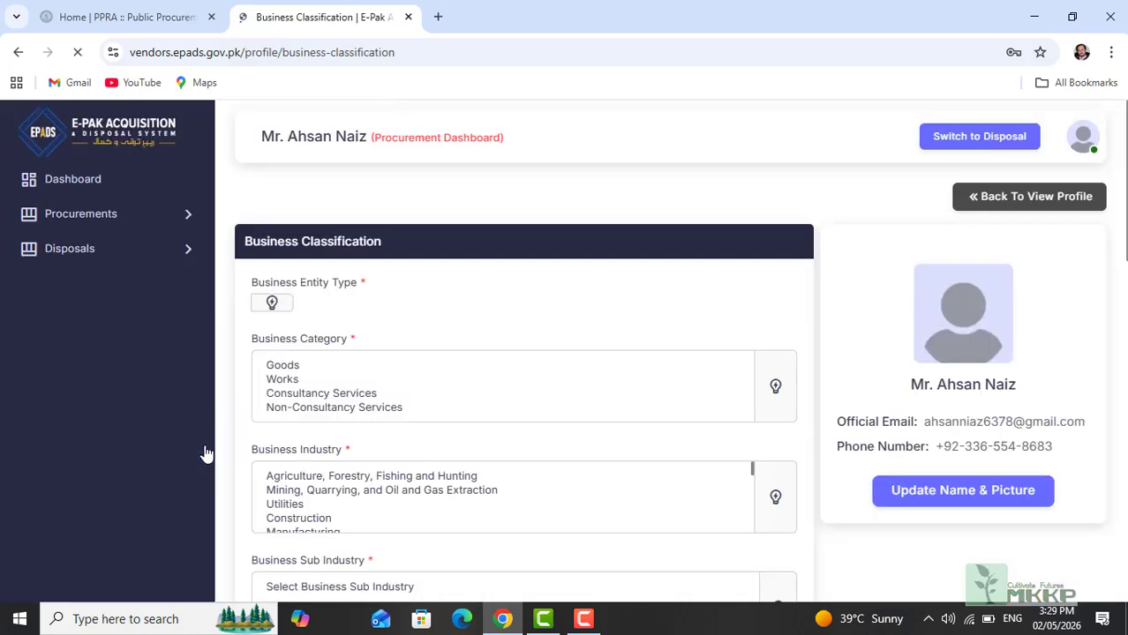
{"action": "left_click", "coordinate": [744, 314]}
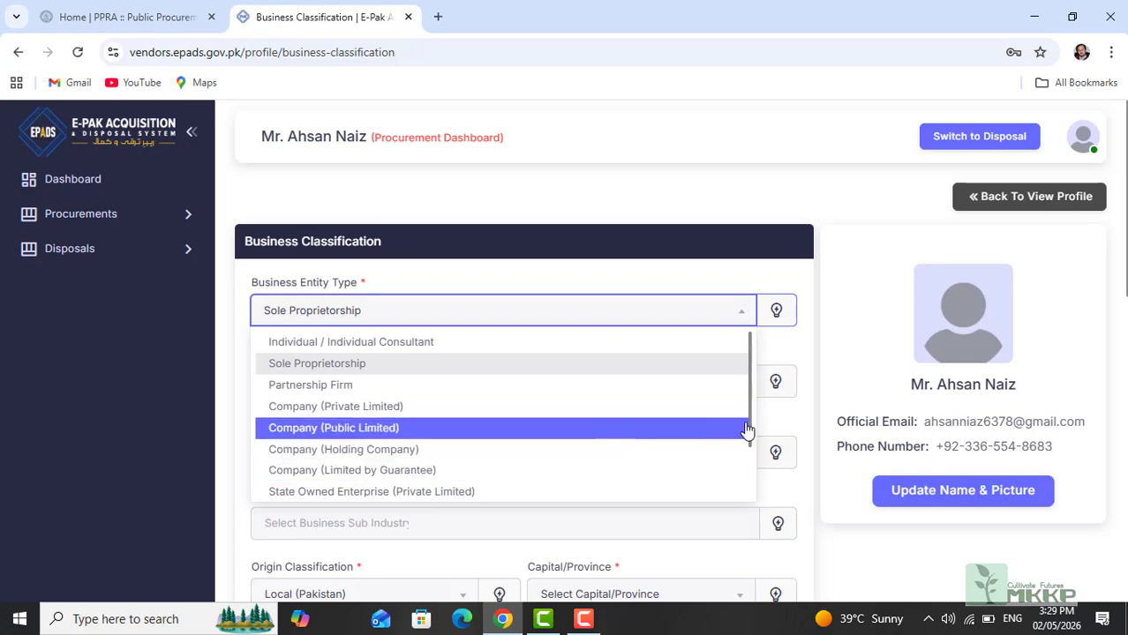
Step: Keep Sole Proprietorship as entity type and set Business Category to Goods and Works
{"action": "mouse_move", "coordinate": [752, 428]}
{"action": "left_mouse_down"}
{"action": "mouse_move", "coordinate": [751, 481]}
{"action": "mouse_move", "coordinate": [739, 413]}
{"action": "left_mouse_up"}
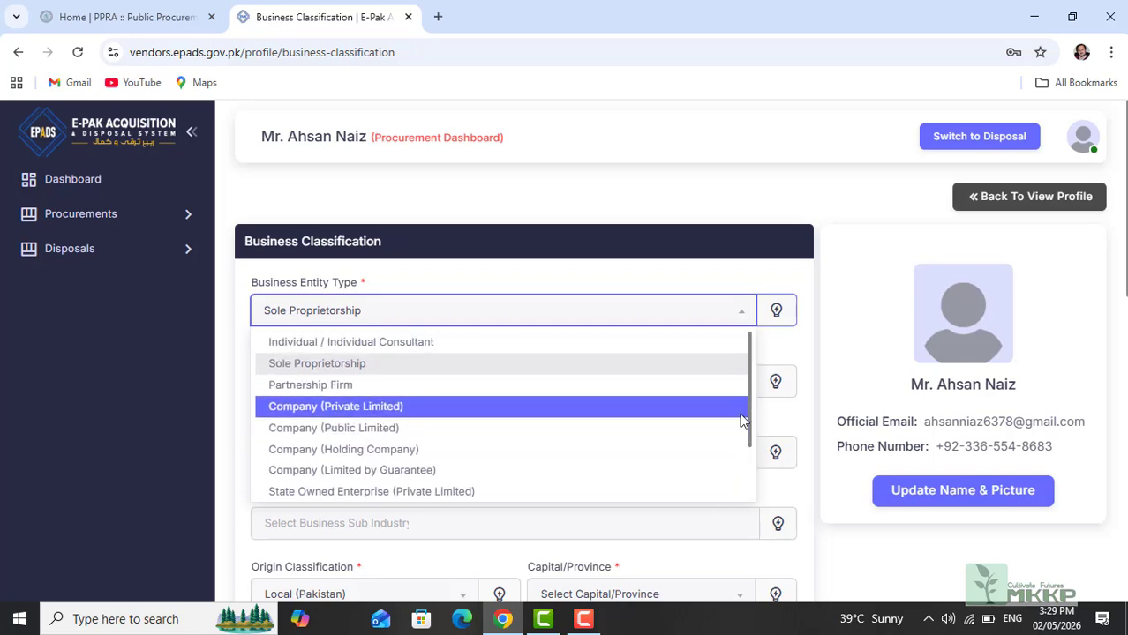
{"action": "left_click", "coordinate": [329, 365]}
{"action": "left_click", "coordinate": [399, 383]}
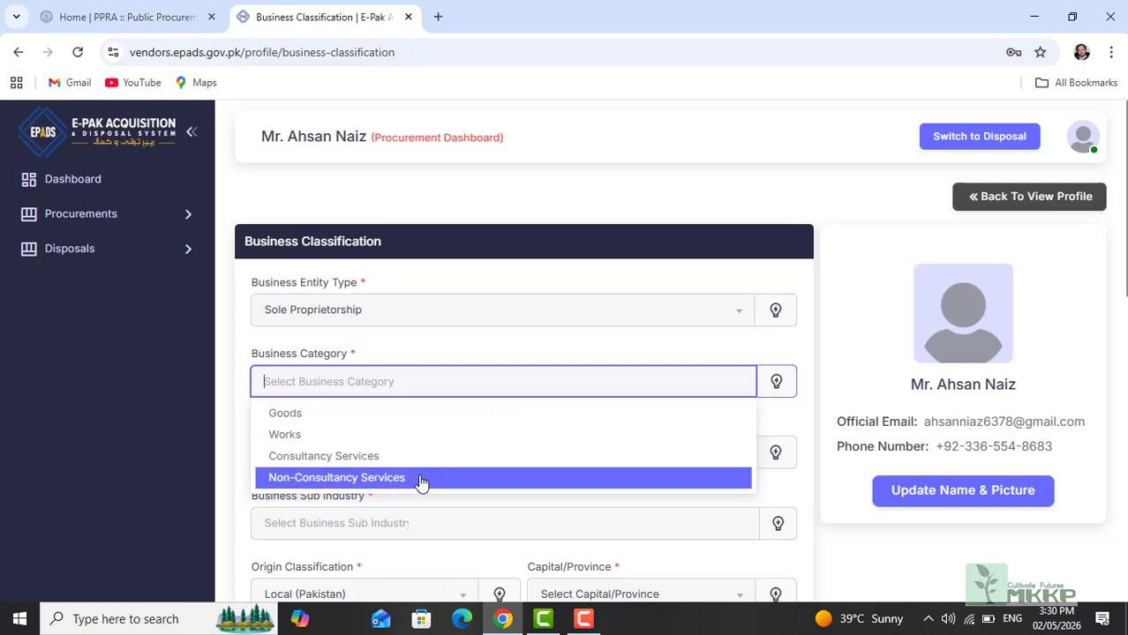
{"action": "left_click", "coordinate": [291, 415]}
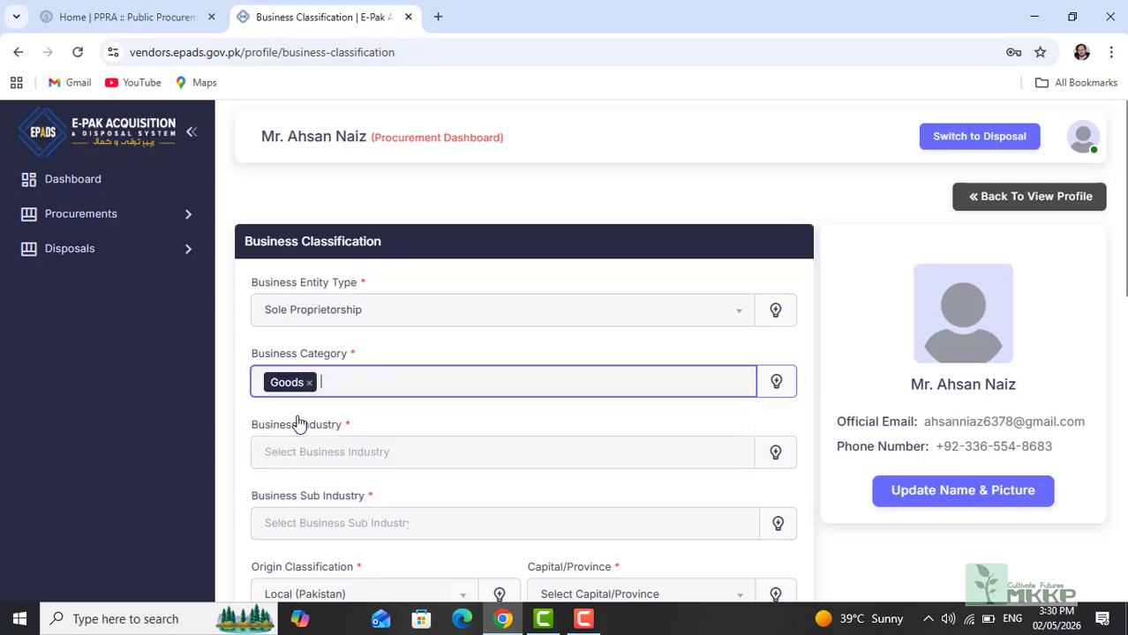
{"action": "left_click", "coordinate": [395, 386]}
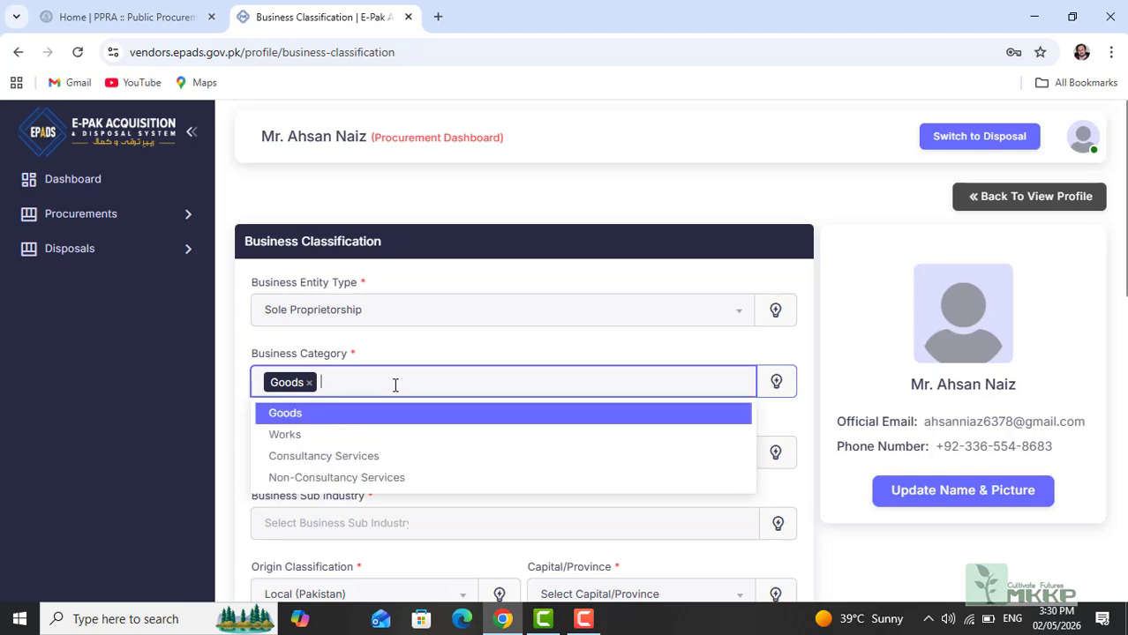
{"action": "left_click", "coordinate": [314, 439]}
Step: Add General Order Supplier to the Business Industry selections
{"action": "left_click", "coordinate": [436, 455]}
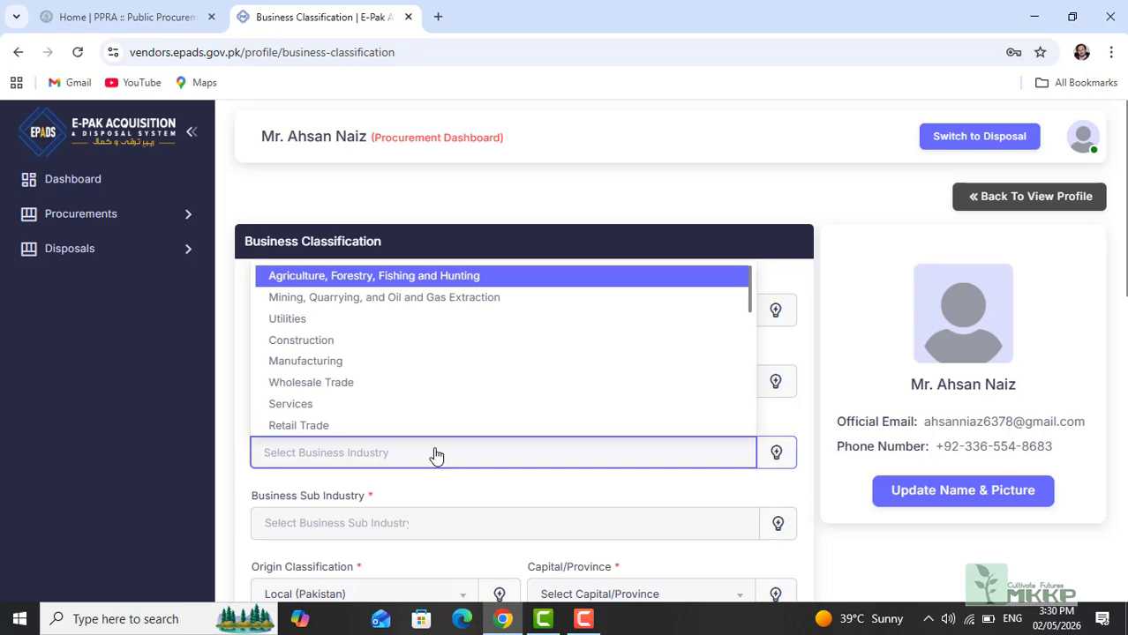
{"action": "type", "text": "G"}
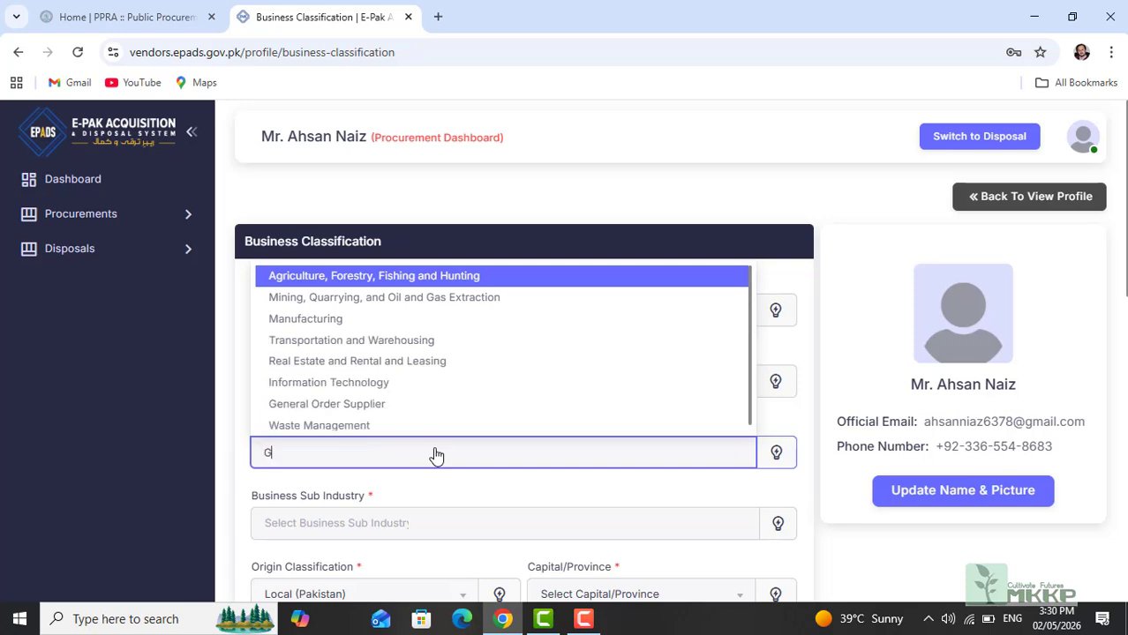
{"action": "type", "text": "e"}
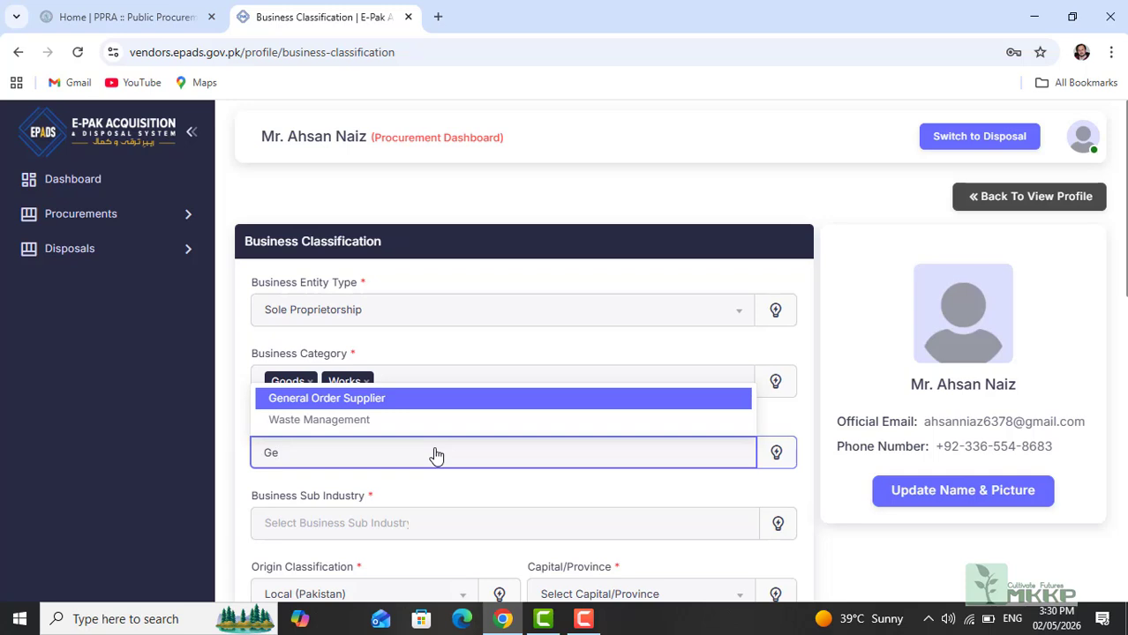
{"action": "left_click", "coordinate": [351, 401]}
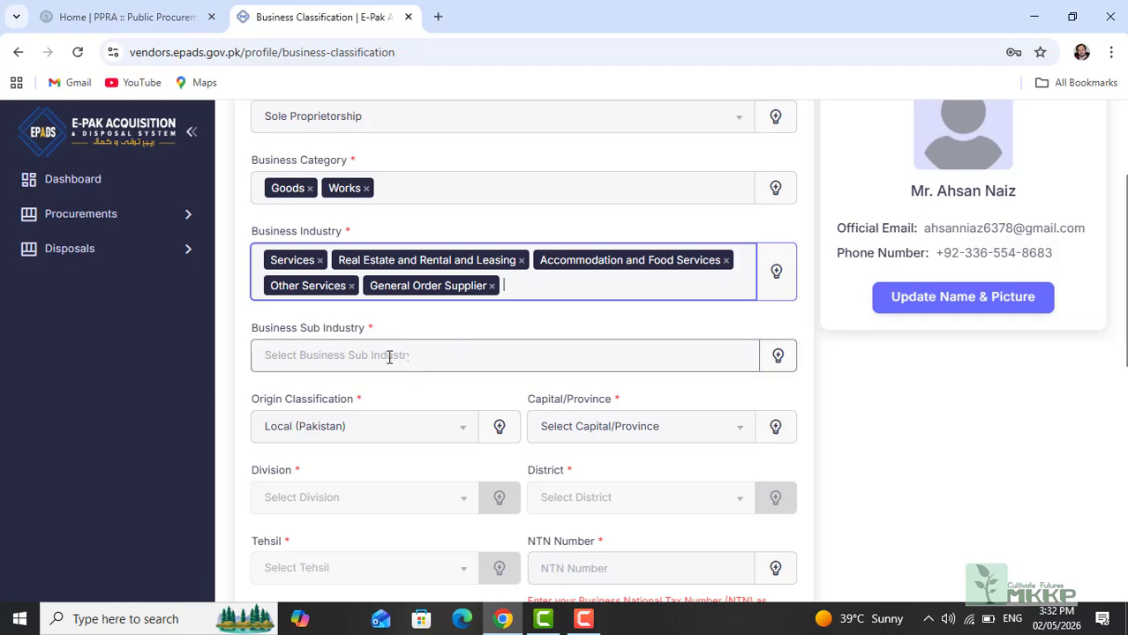
Step: Add sub-industries including Other Electronic and Precision Equipment and All Other Personal Services
{"action": "left_click", "coordinate": [387, 355]}
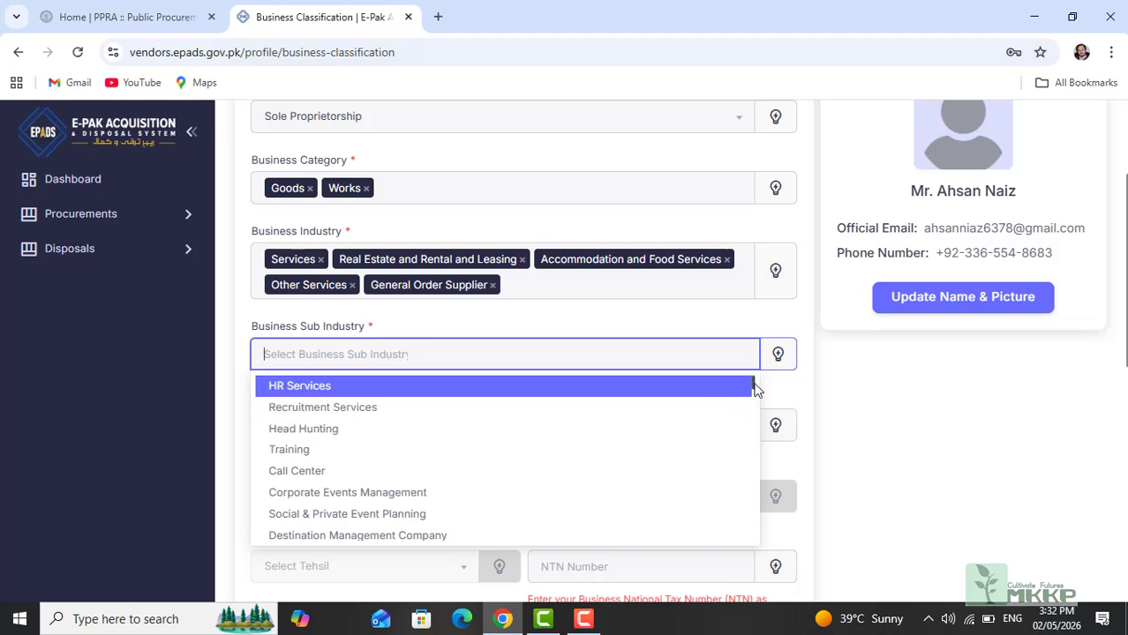
{"action": "key", "text": "Down"}
{"action": "key", "text": "Down"}
{"action": "key", "text": "Down"}
{"action": "key", "text": "Down"}
{"action": "key", "text": "Down"}
{"action": "key", "text": "Down"}
{"action": "key", "text": "Down"}
{"action": "key", "text": "Down"}
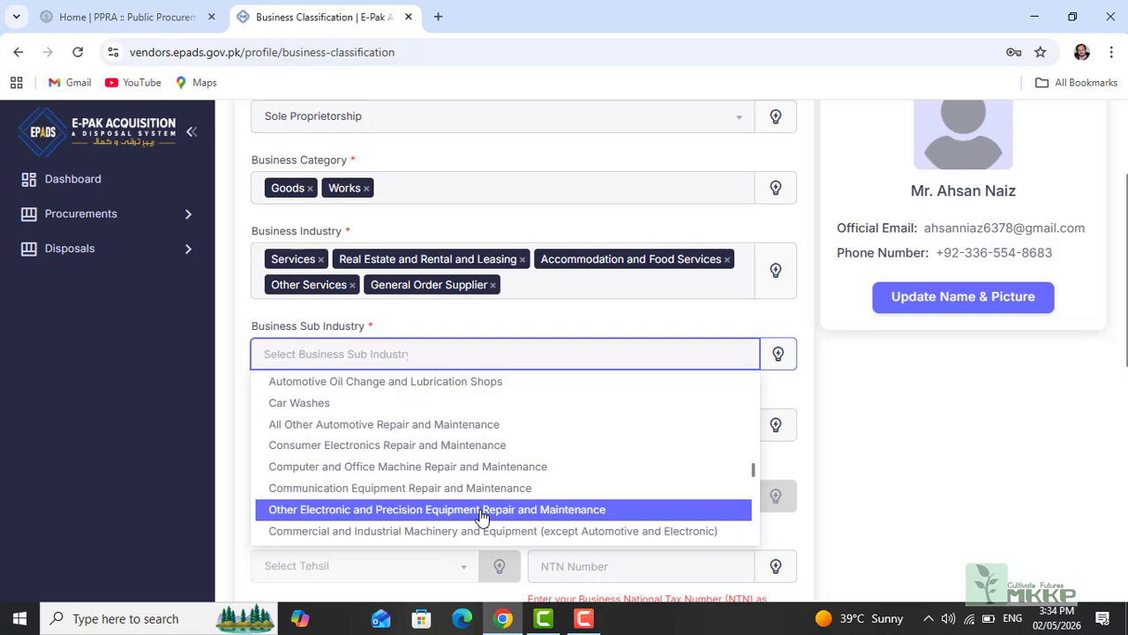
{"action": "left_click", "coordinate": [482, 516]}
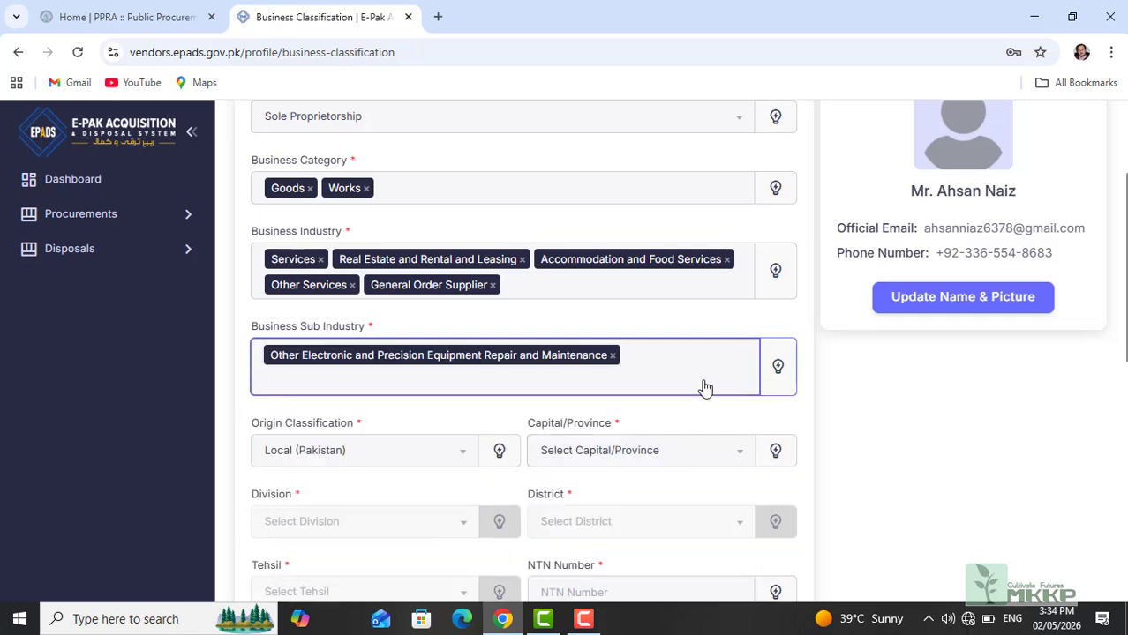
{"action": "left_click", "coordinate": [527, 389]}
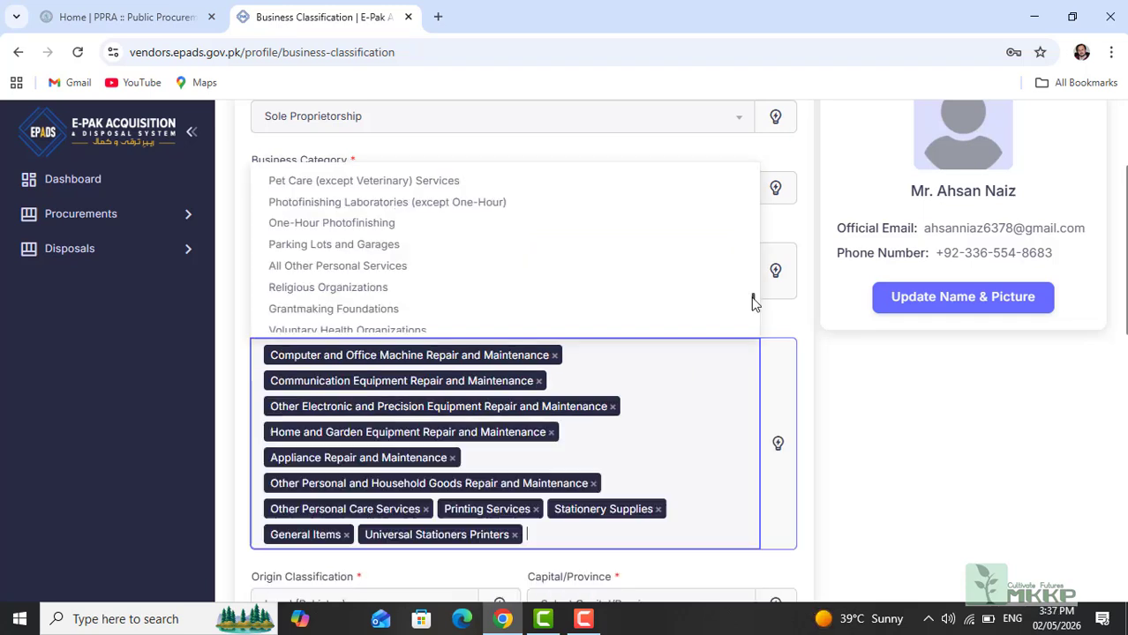
{"action": "left_click", "coordinate": [402, 269]}
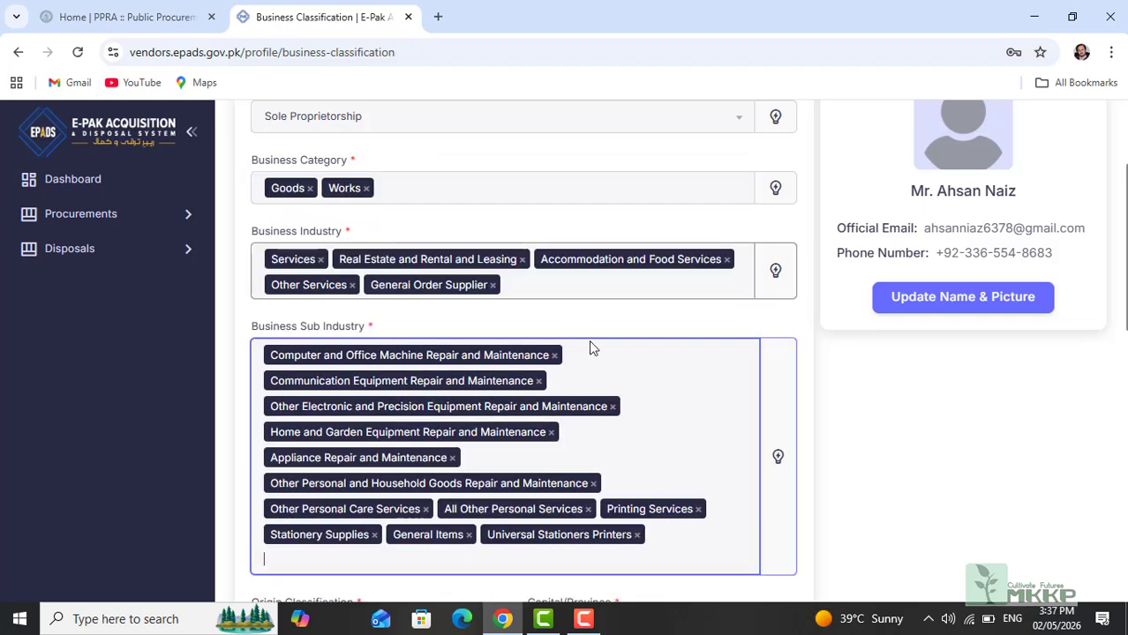
{"action": "left_click", "coordinate": [675, 536]}
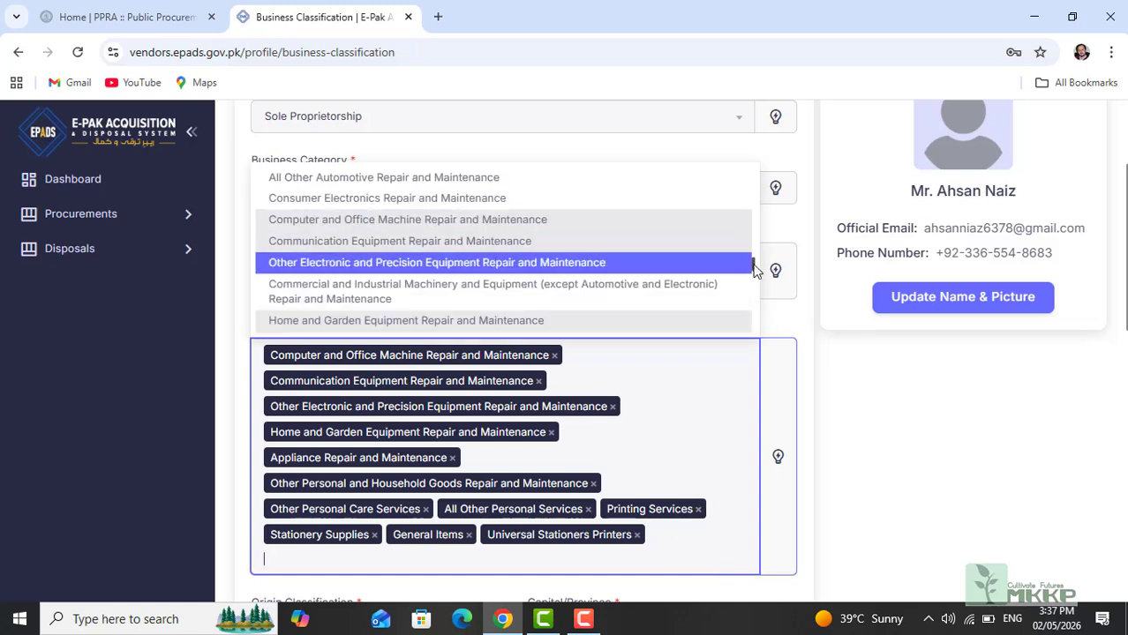
{"action": "left_click_drag", "start_coordinate": [755, 271], "coordinate": [755, 294]}
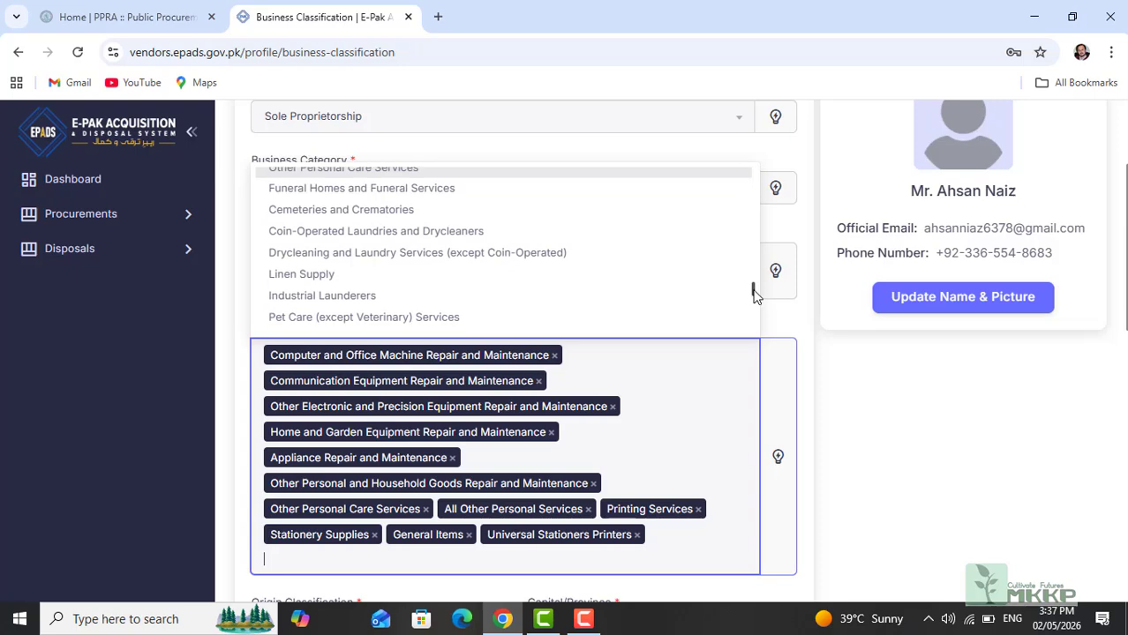
{"action": "left_click_drag", "start_coordinate": [1126, 316], "coordinate": [1126, 349]}
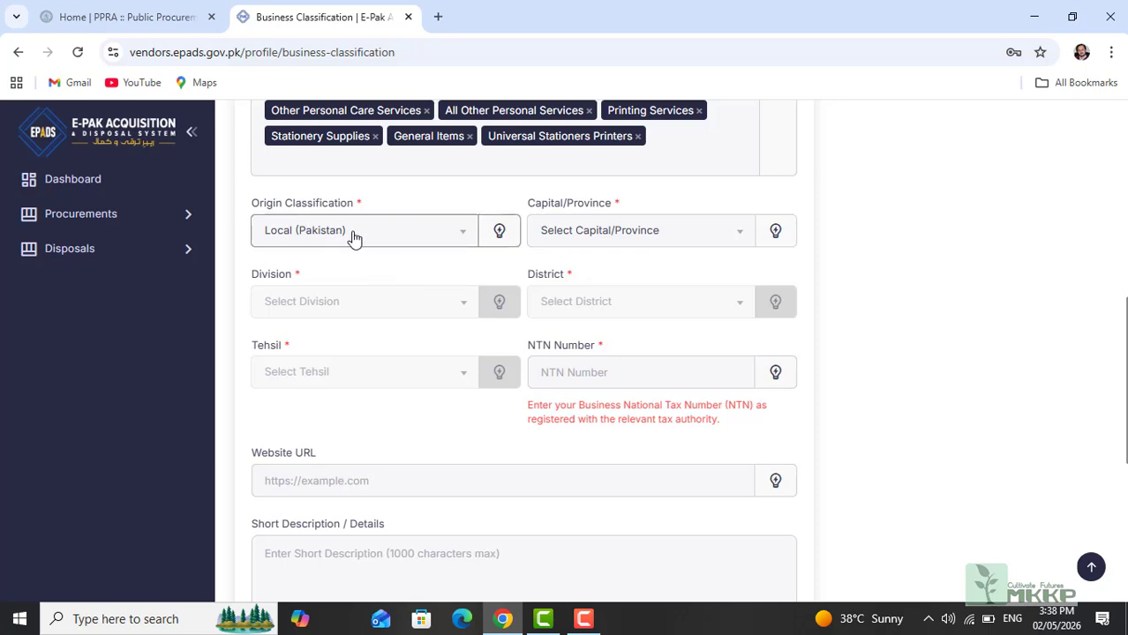
Step: Choose Islamabad Capital Territory as the province and enter the business NTN number
{"action": "left_click", "coordinate": [678, 237]}
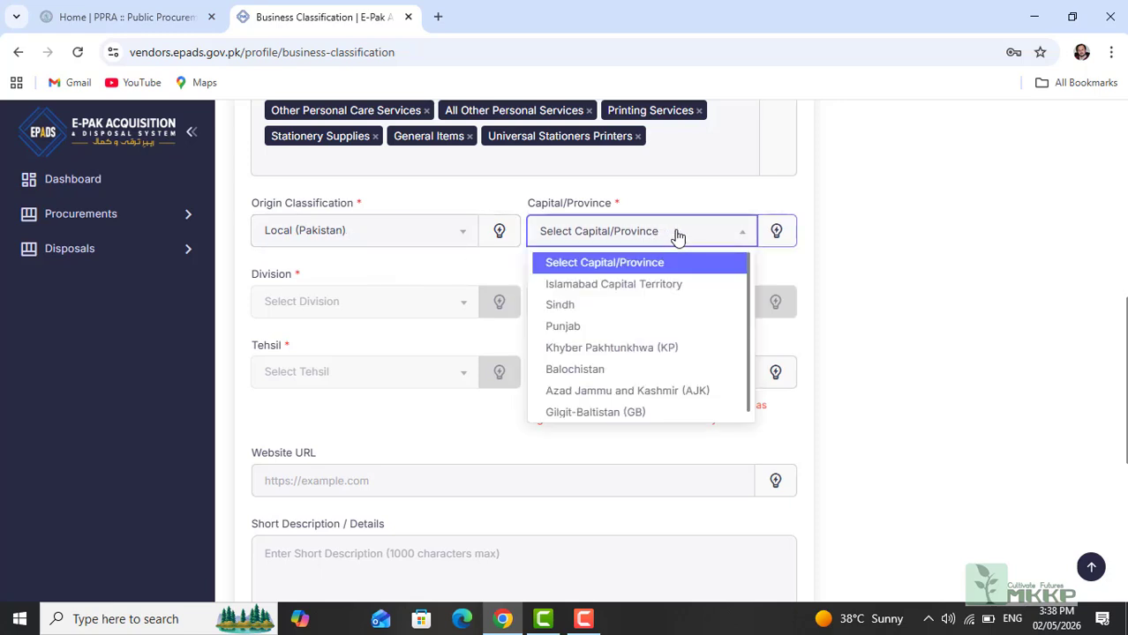
{"action": "left_click", "coordinate": [622, 286]}
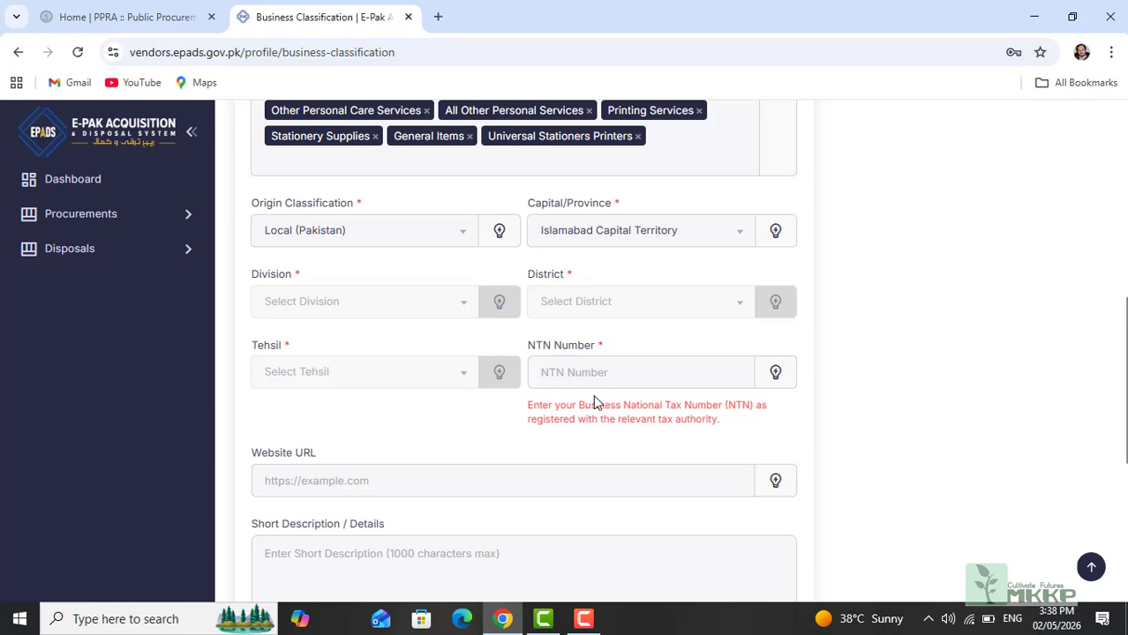
{"action": "left_click", "coordinate": [568, 374]}
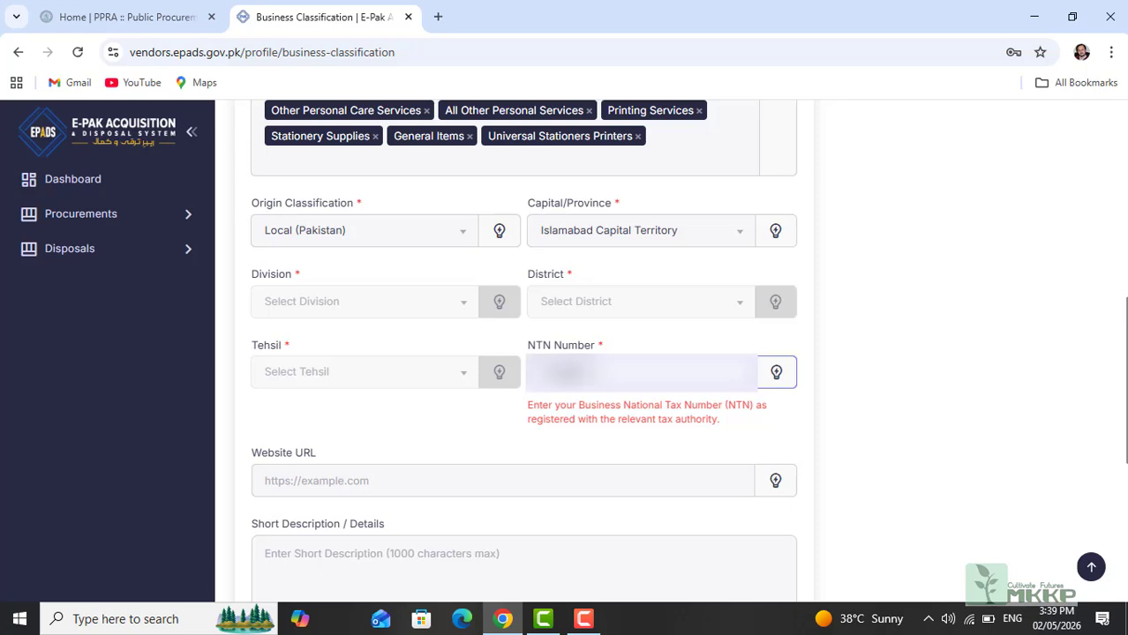
{"action": "left_click", "coordinate": [448, 427]}
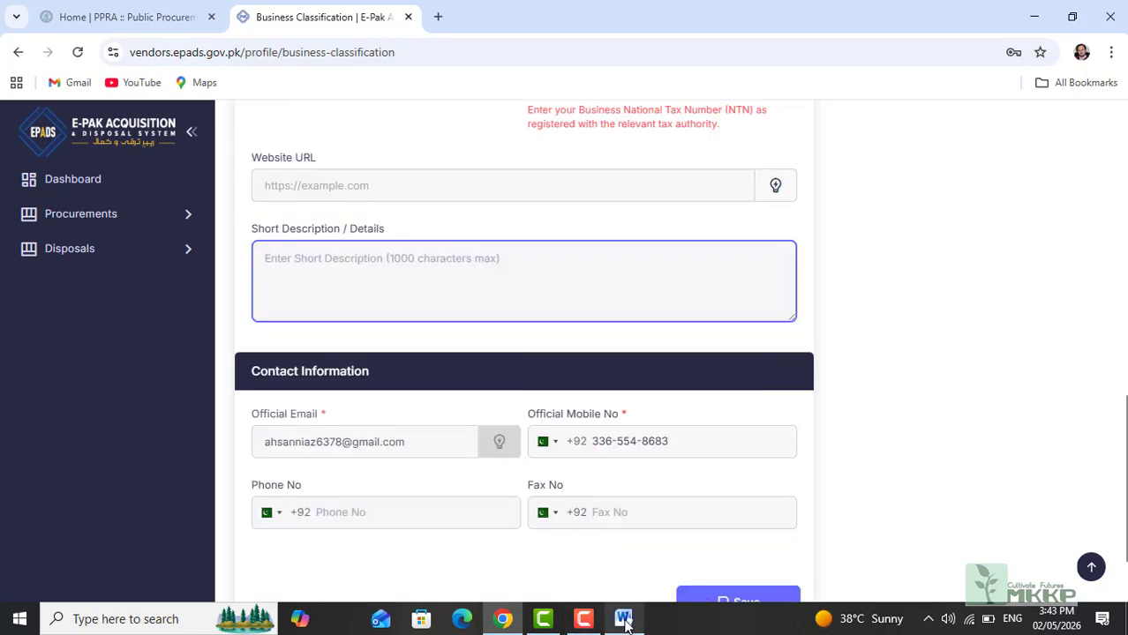
Step: Copy the ZS Traders description paragraph from Word and paste it into Short Description
{"action": "left_click", "coordinate": [624, 621]}
{"action": "left_click_drag", "start_coordinate": [499, 388], "coordinate": [312, 237]}
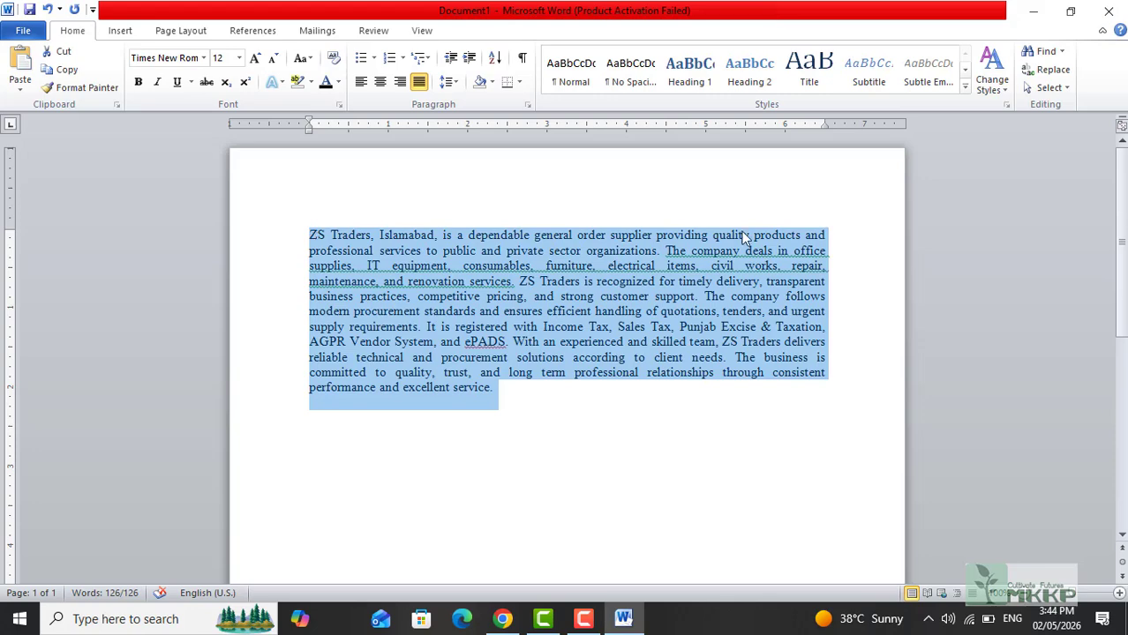
{"action": "left_click", "coordinate": [1035, 12]}
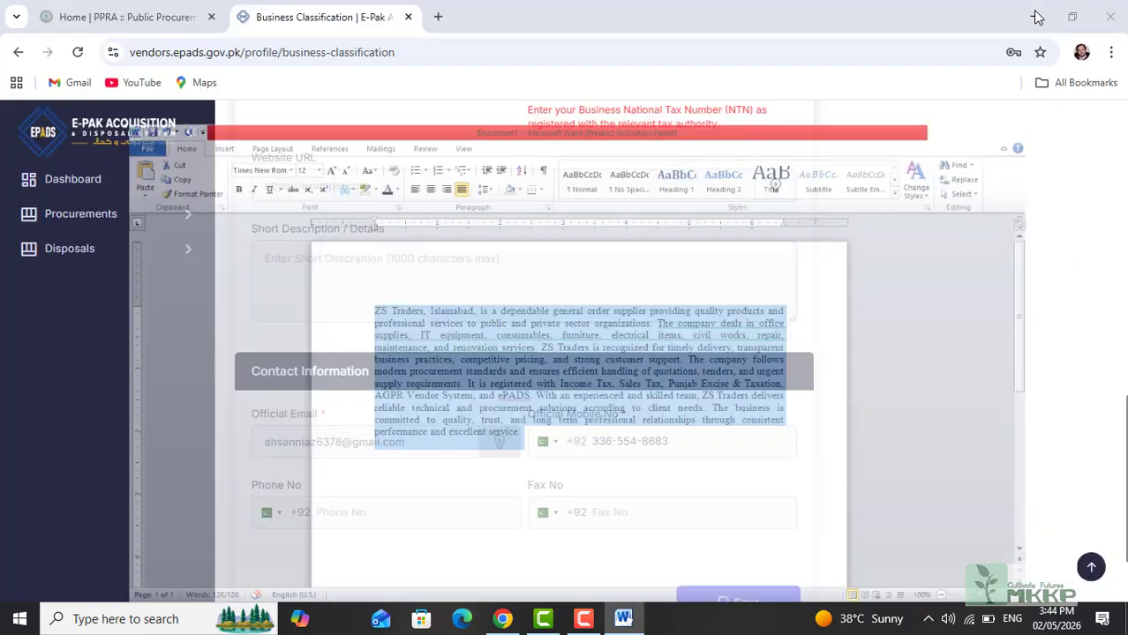
{"action": "left_click", "coordinate": [624, 623]}
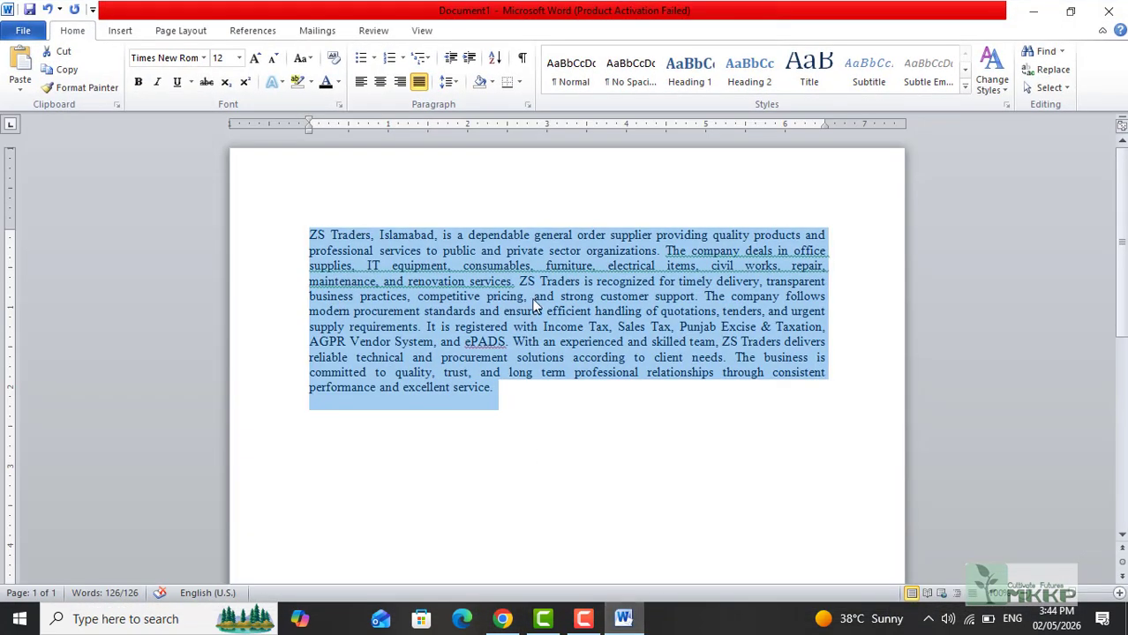
{"action": "key", "text": "alt+Tab"}
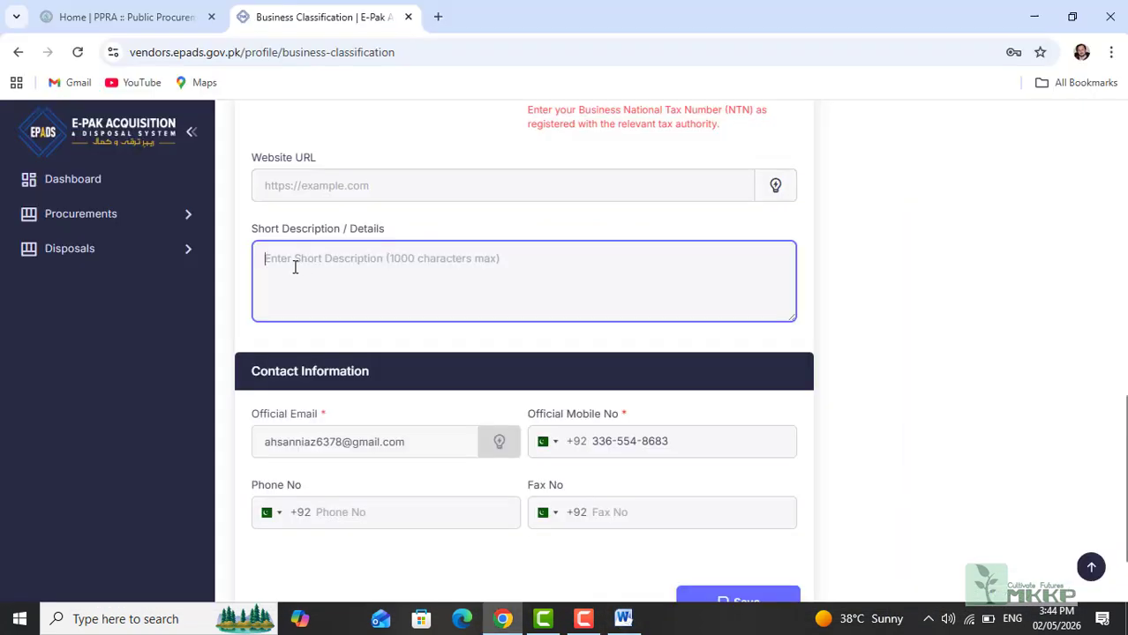
{"action": "key", "text": "ctrl+v"}
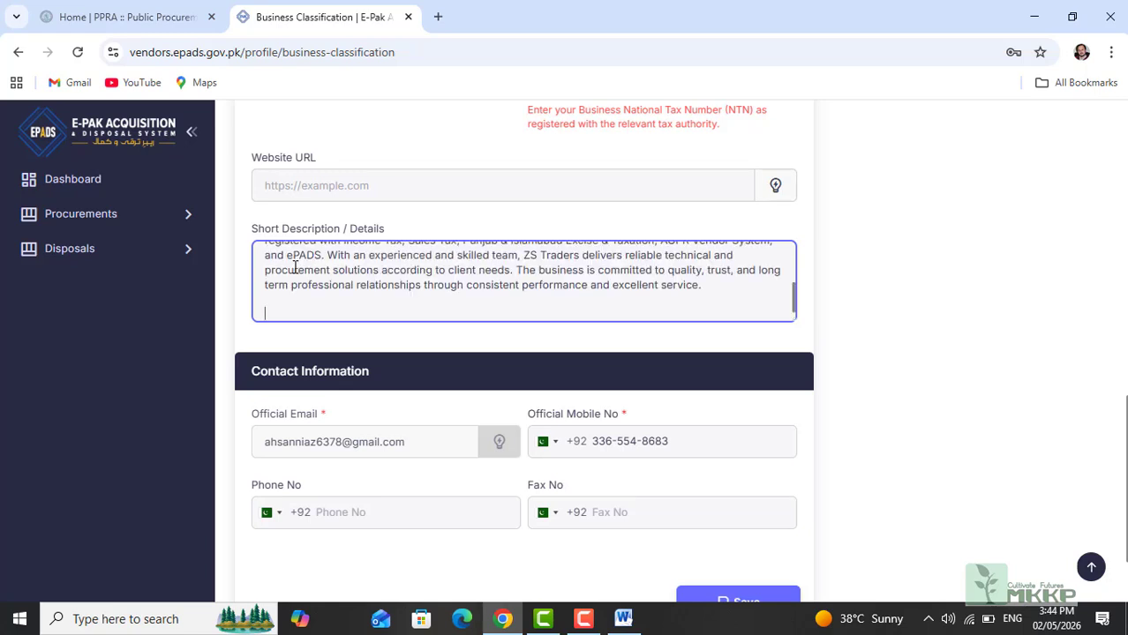
{"action": "scroll", "coordinate": [340, 393], "scroll_direction": "down", "scroll_amount": 2}
{"action": "left_click", "coordinate": [340, 394]}
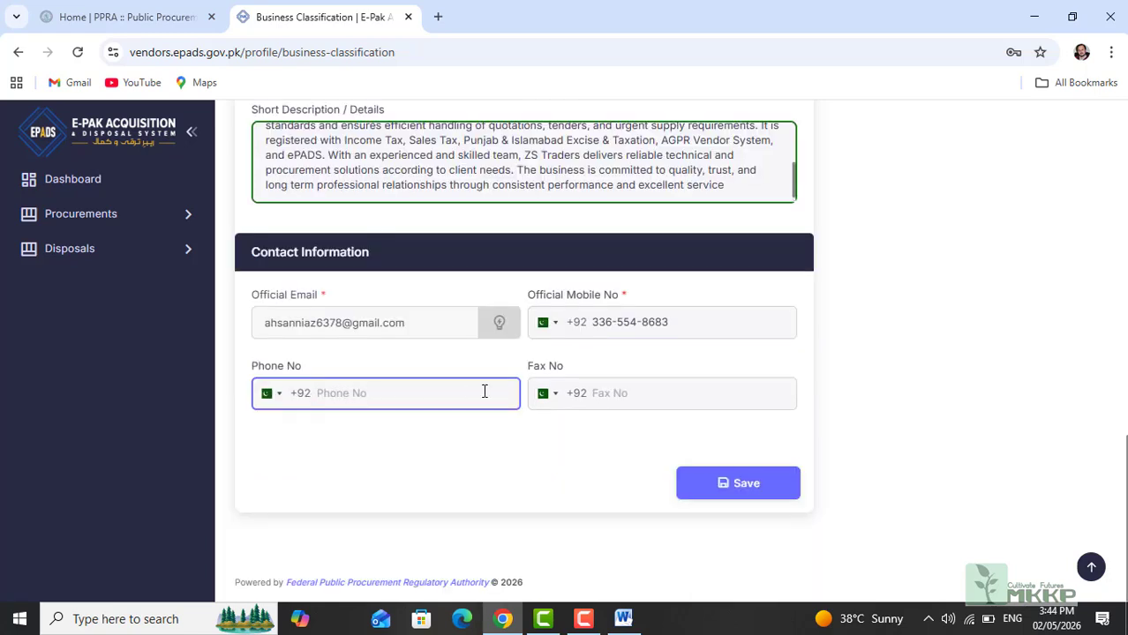
Step: Save the business classification details and confirm submission with Yes, Proceed!
{"action": "left_click", "coordinate": [596, 394]}
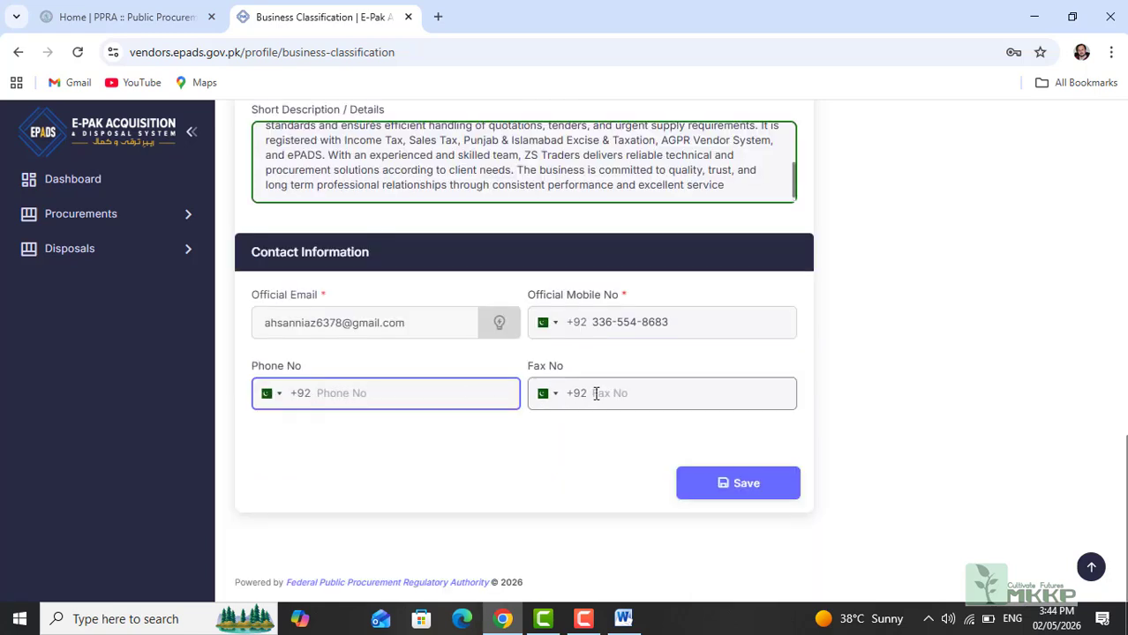
{"action": "left_click", "coordinate": [746, 482]}
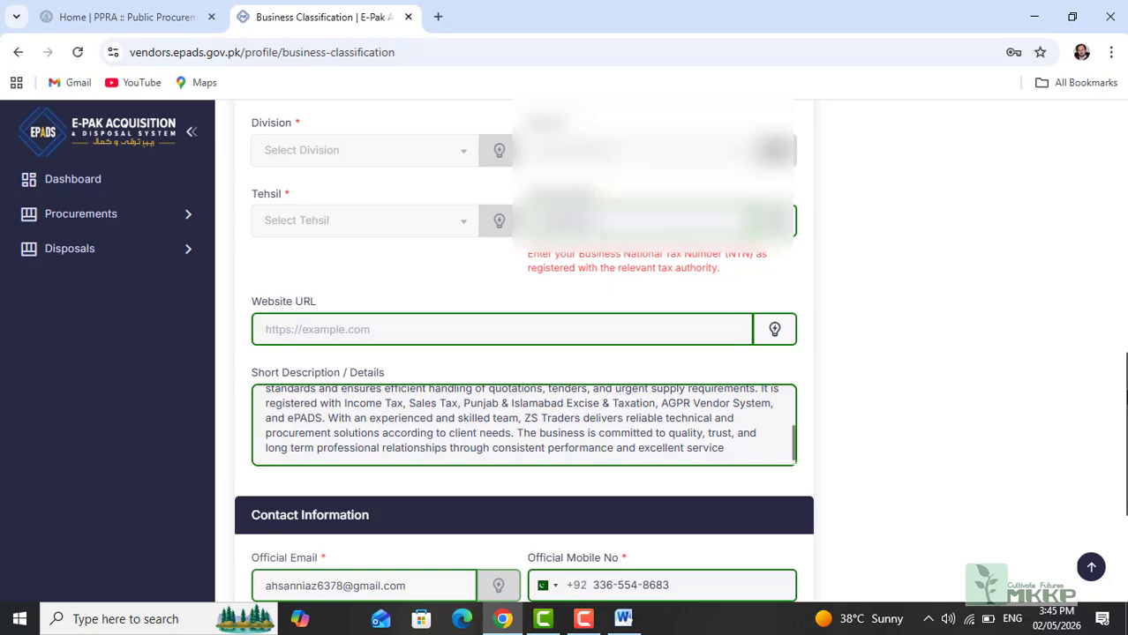
{"action": "scroll", "coordinate": [524, 353], "scroll_direction": "down", "scroll_amount": 3}
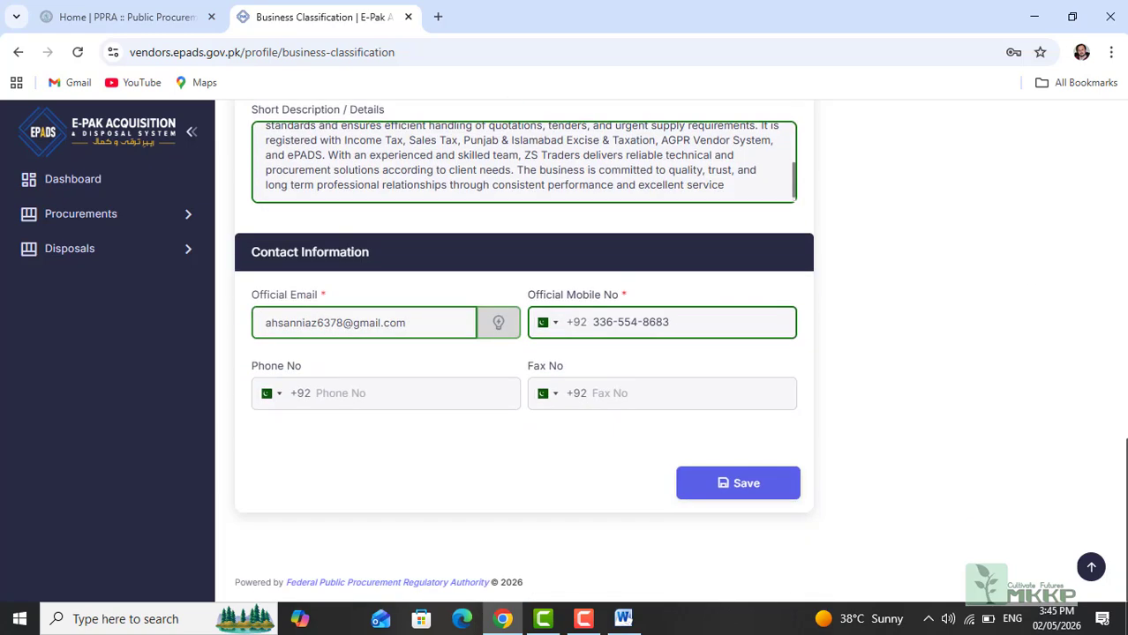
{"action": "left_click", "coordinate": [763, 485]}
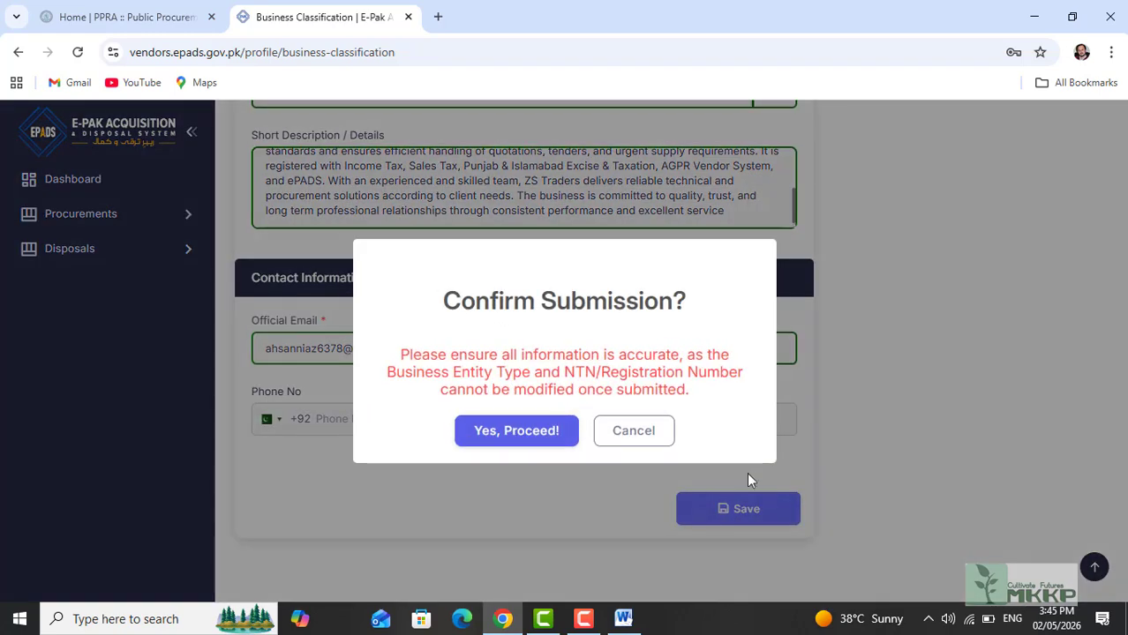
{"action": "left_click", "coordinate": [516, 431]}
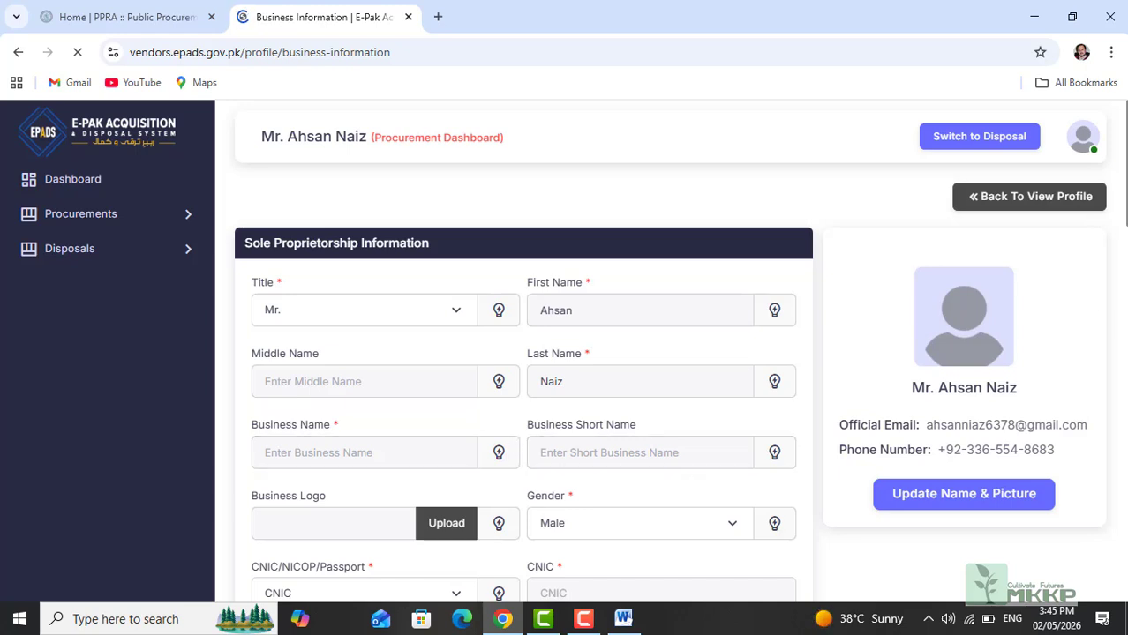
Step: Enter Business Name 'ZS Traders' and Business Short Name 'ZSTraders'
{"action": "scroll", "coordinate": [671, 353], "scroll_direction": "down", "scroll_amount": 2}
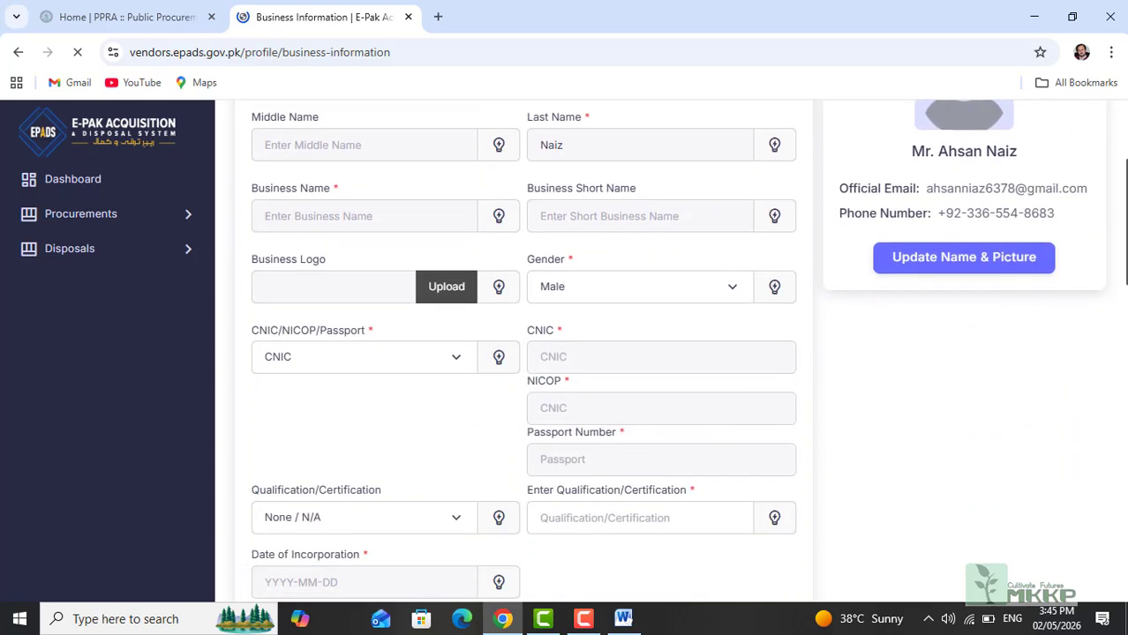
{"action": "scroll", "coordinate": [671, 353], "scroll_direction": "up", "scroll_amount": 2}
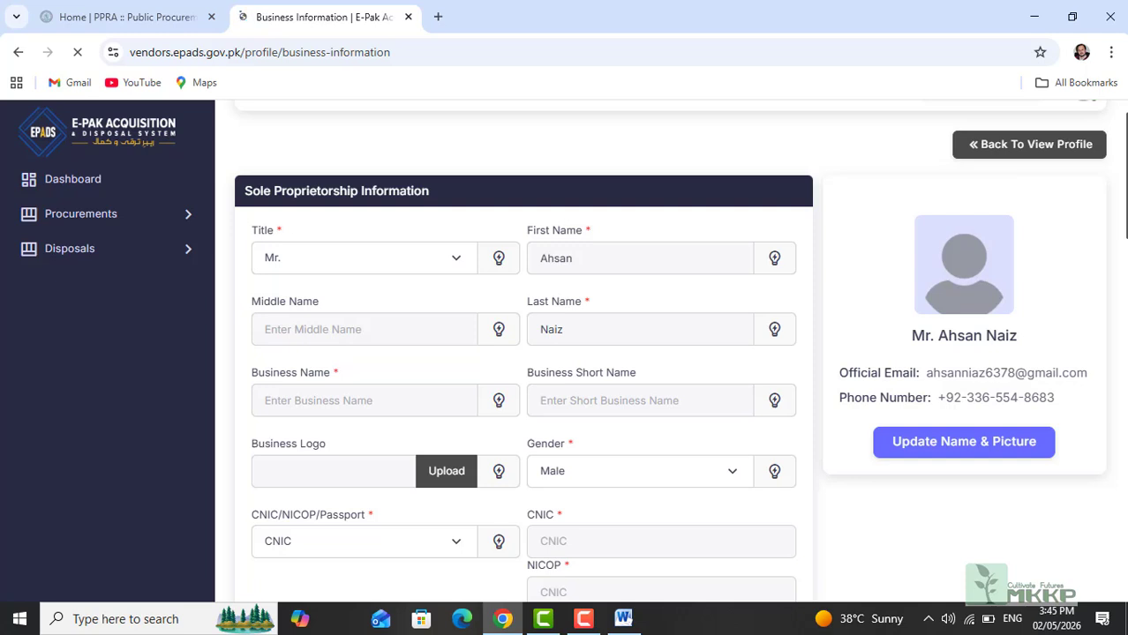
{"action": "scroll", "coordinate": [670, 353], "scroll_direction": "down", "scroll_amount": 2}
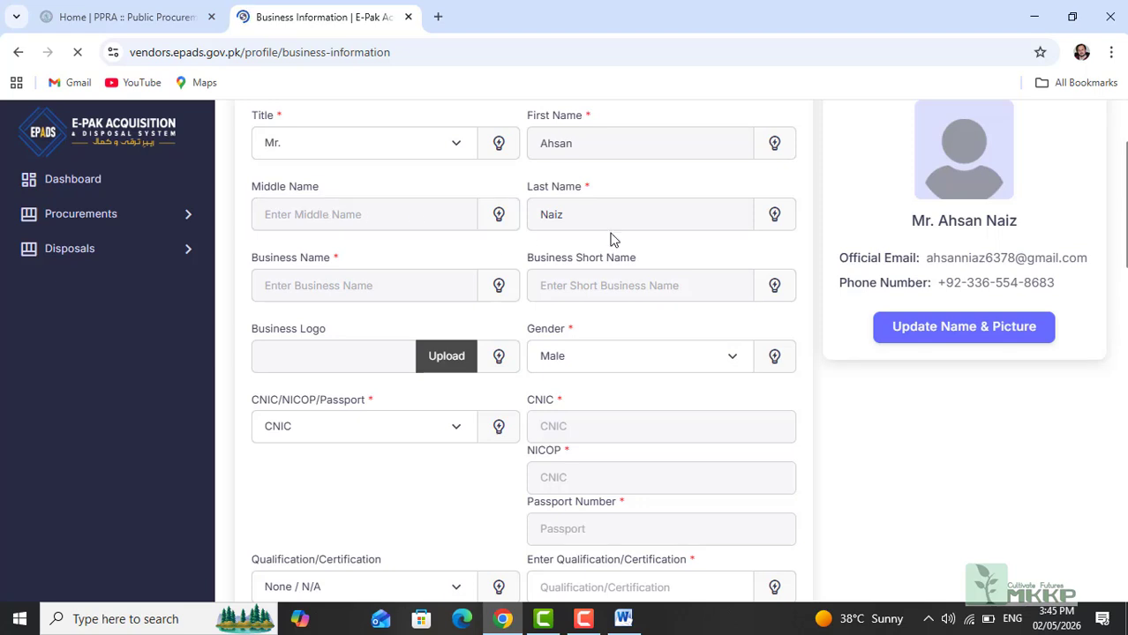
{"action": "left_click", "coordinate": [295, 290]}
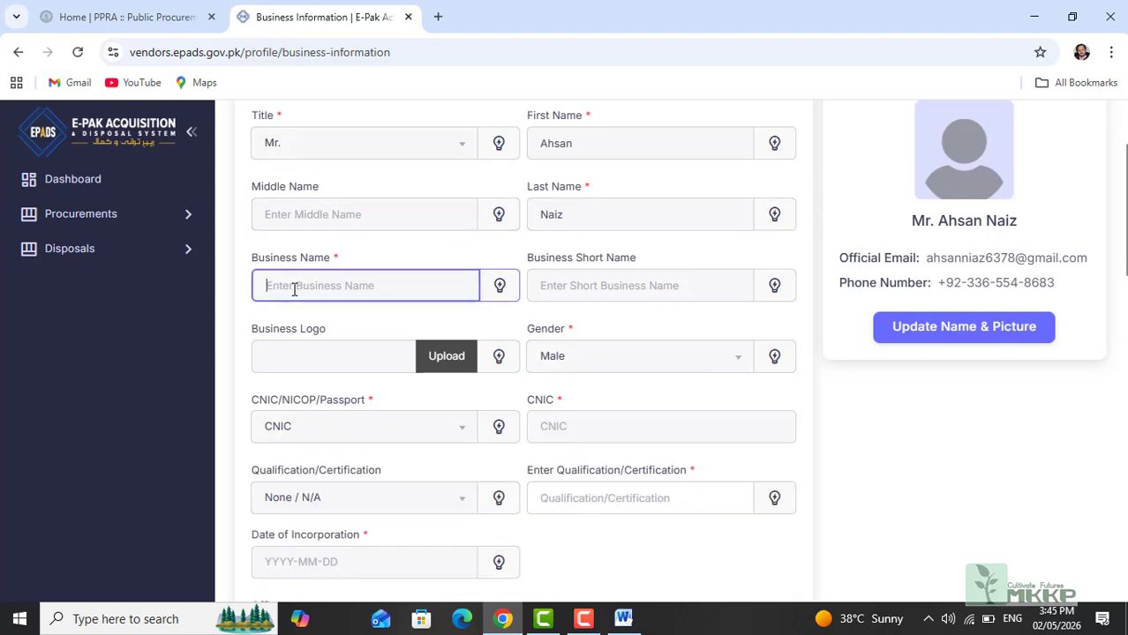
{"action": "type", "text": "ZS Tr"}
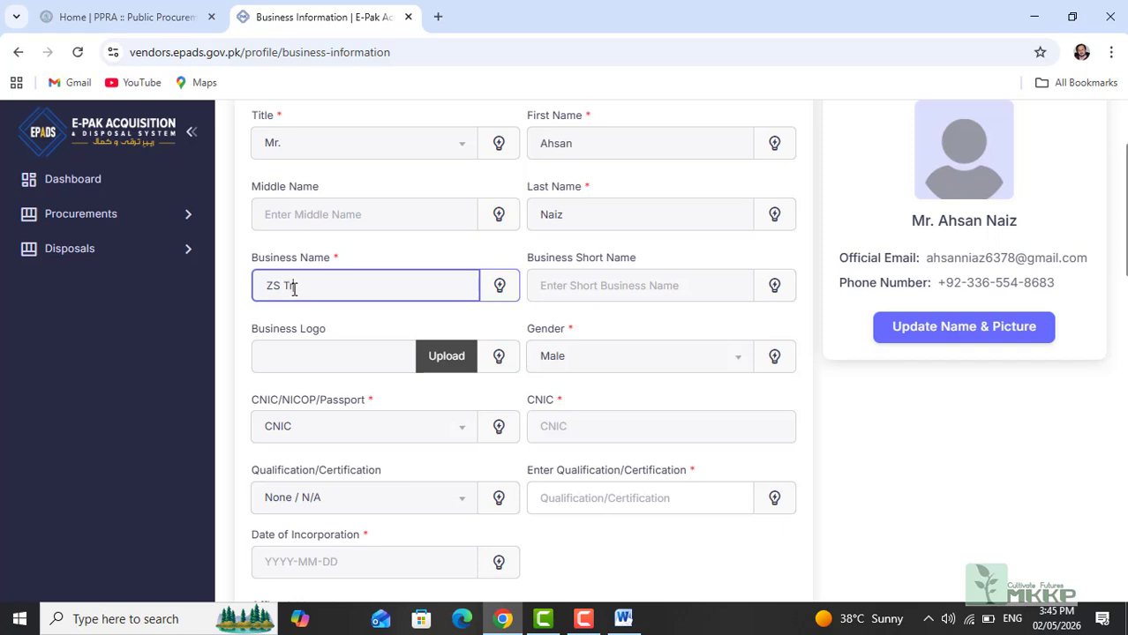
{"action": "type", "text": "aders"}
{"action": "left_click", "coordinate": [600, 285]}
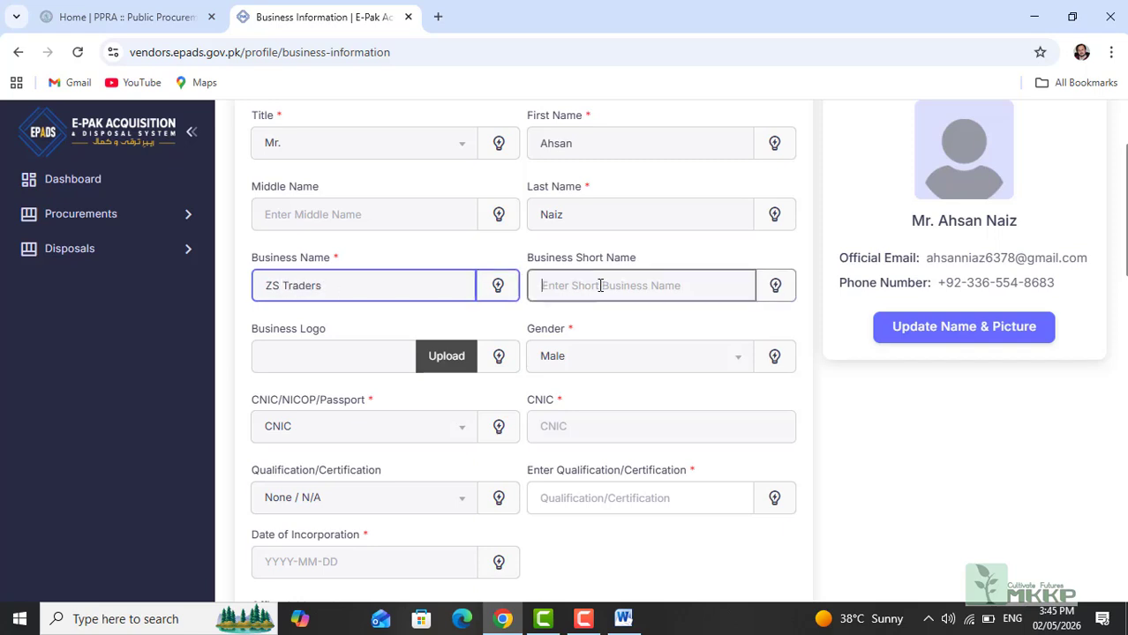
{"action": "type", "text": "ZS "}
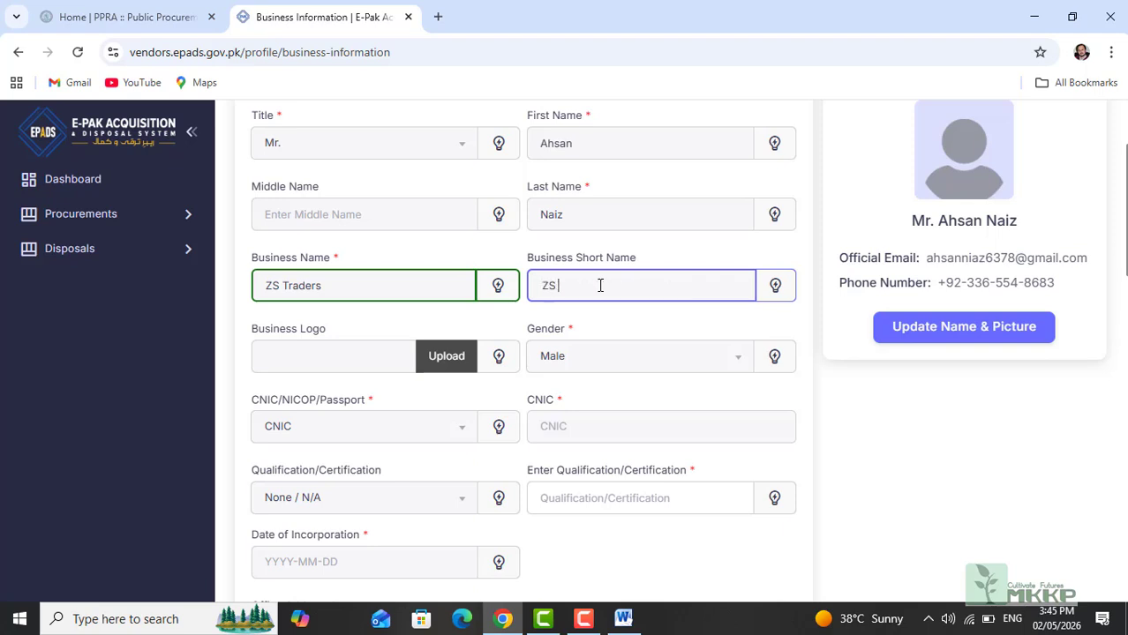
{"action": "type", "text": "Traders"}
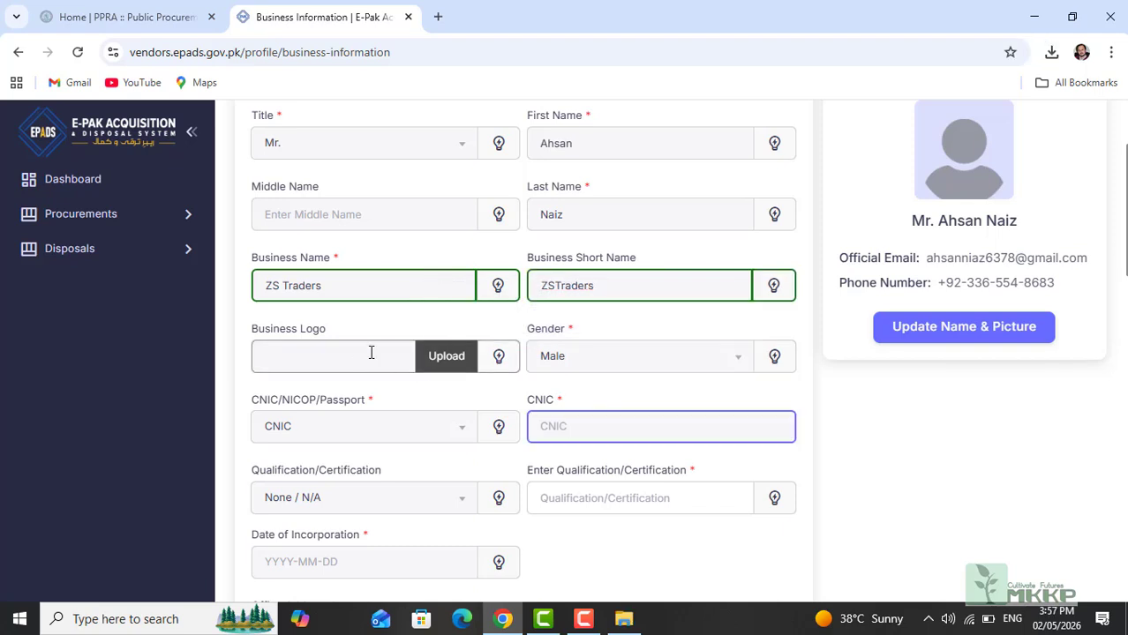
{"action": "left_click", "coordinate": [447, 356]}
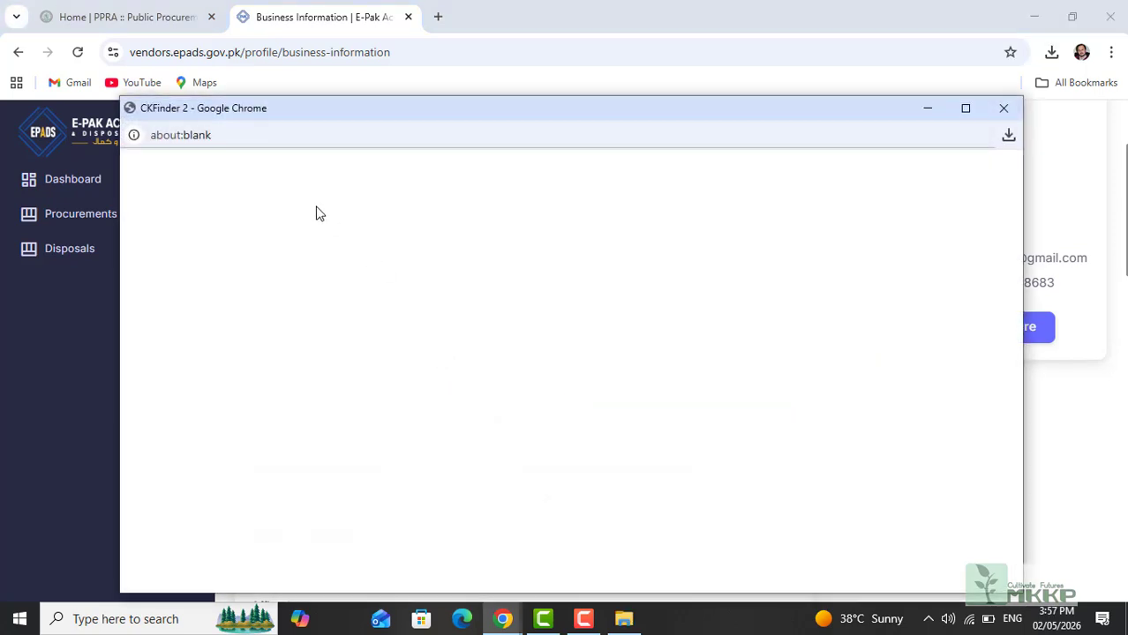
Step: Upload ZSTraders Logo.png from the ZS Traders folder and select it as the business logo
{"action": "left_click", "coordinate": [317, 225]}
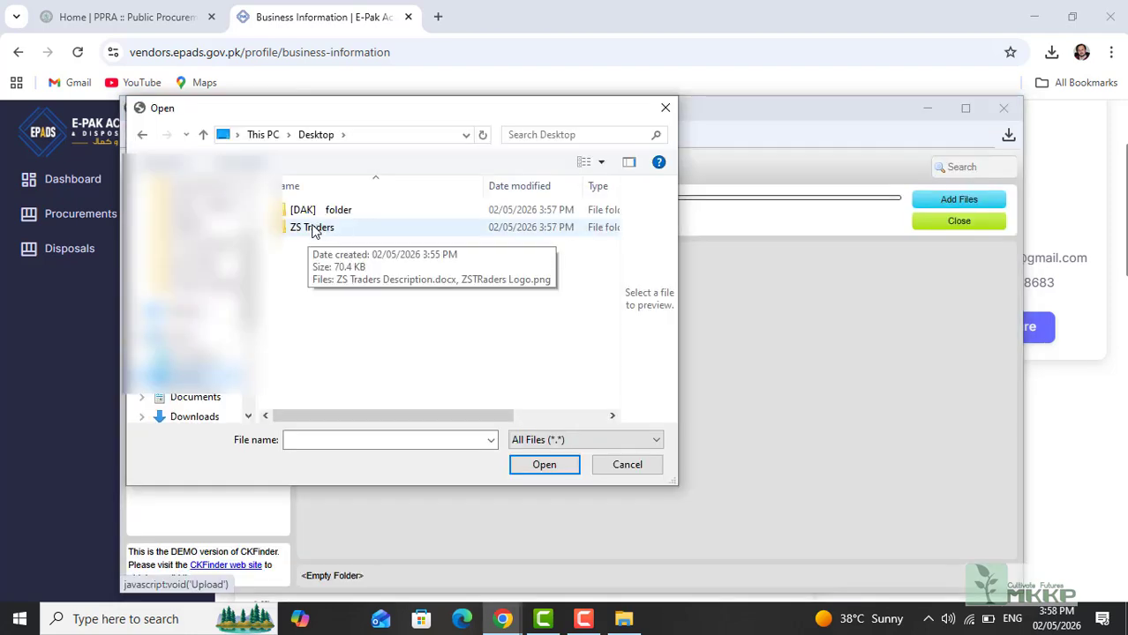
{"action": "double_click", "coordinate": [313, 228]}
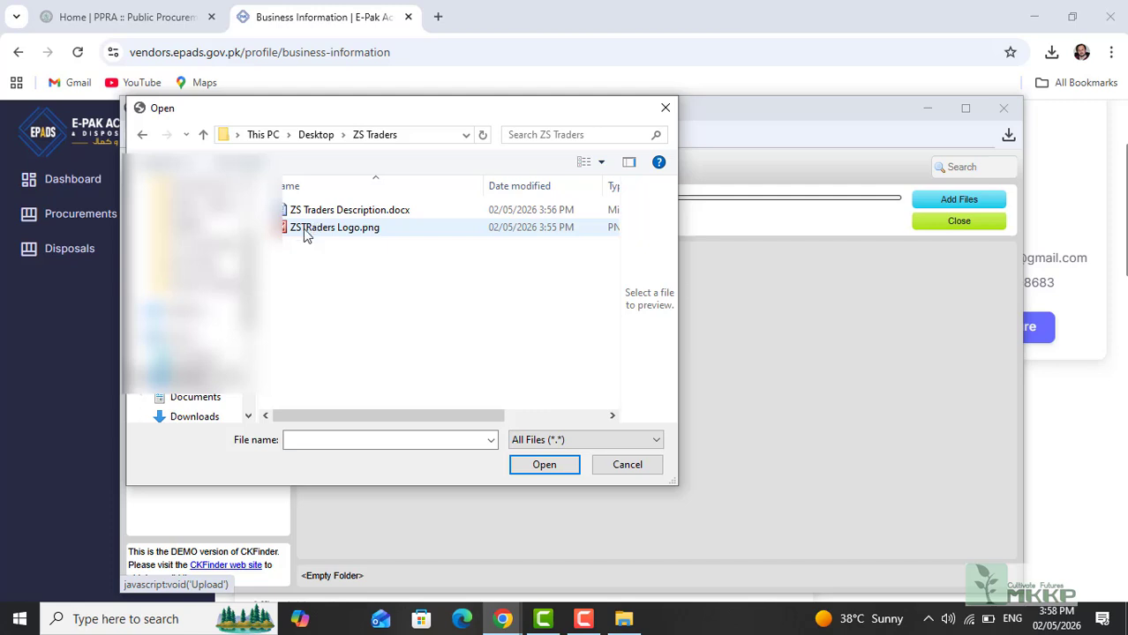
{"action": "left_click", "coordinate": [305, 231]}
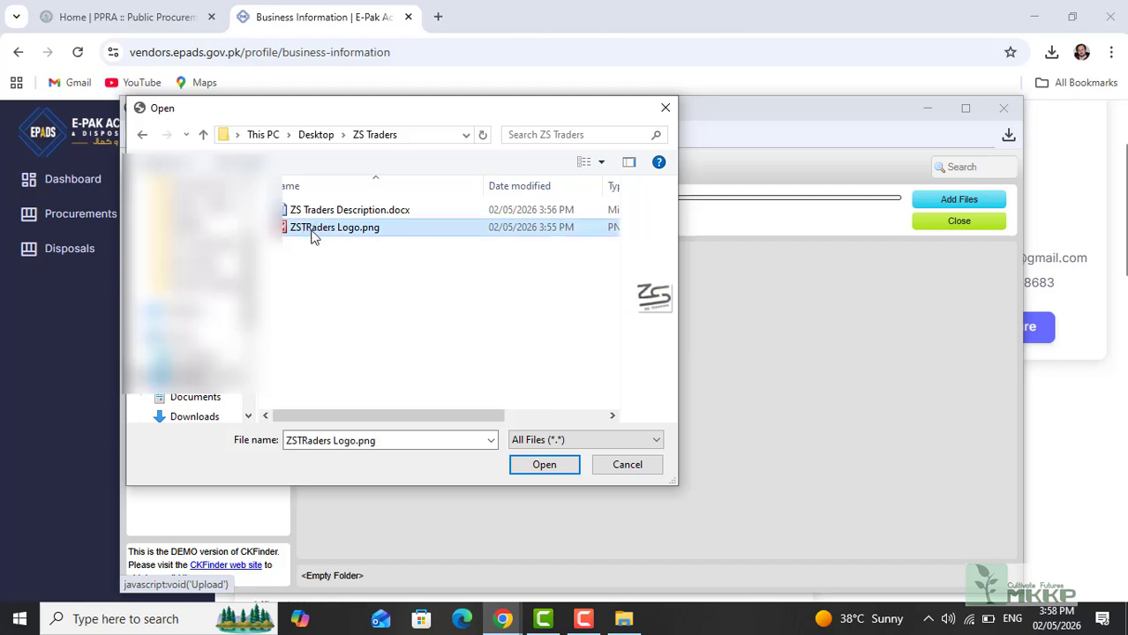
{"action": "left_click", "coordinate": [544, 466]}
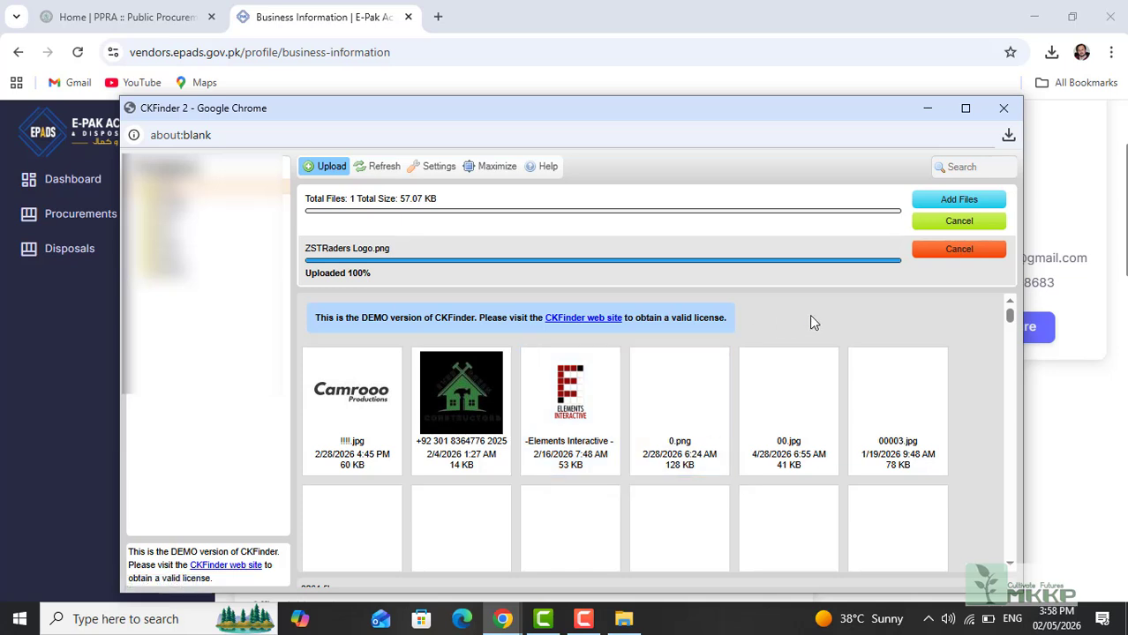
{"action": "left_click", "coordinate": [969, 201]}
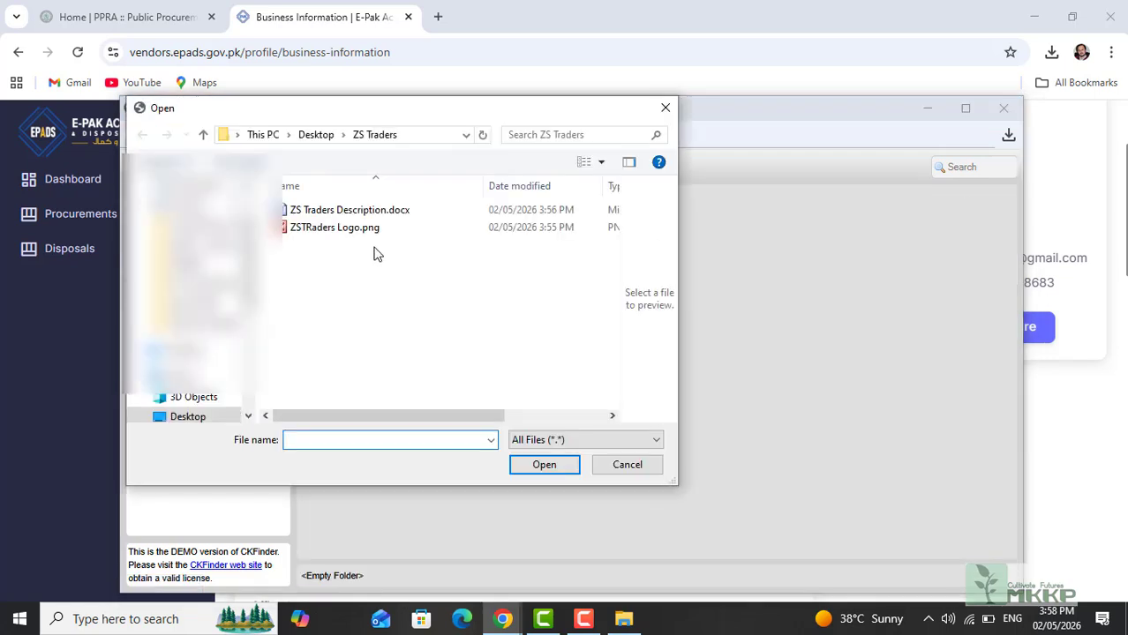
{"action": "left_click", "coordinate": [328, 232]}
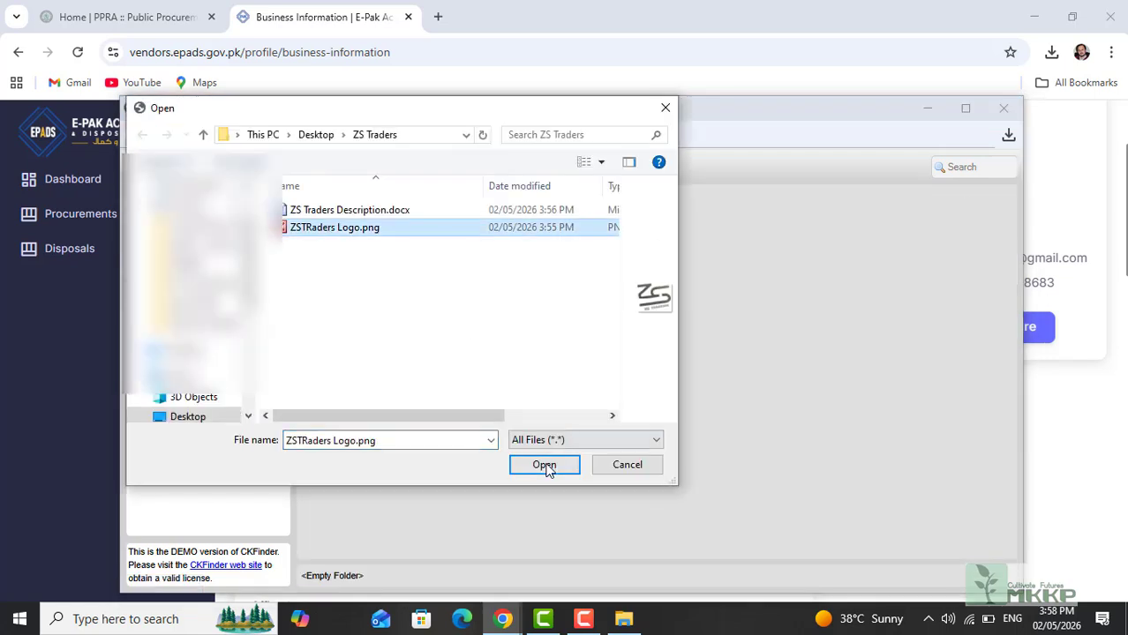
{"action": "left_click", "coordinate": [544, 466]}
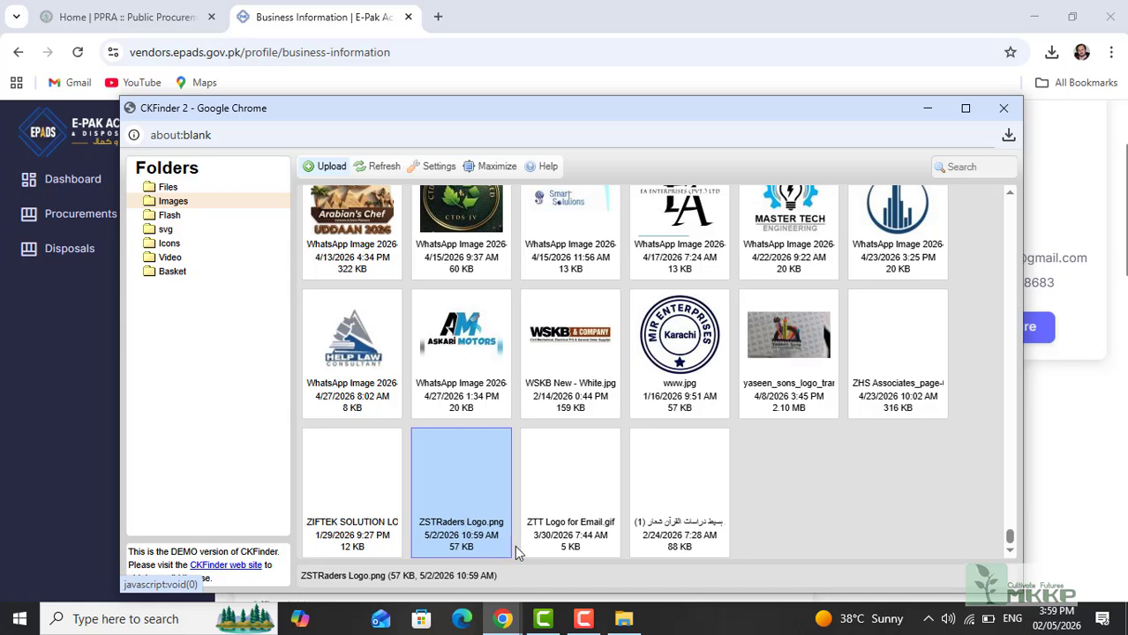
{"action": "double_click", "coordinate": [458, 516]}
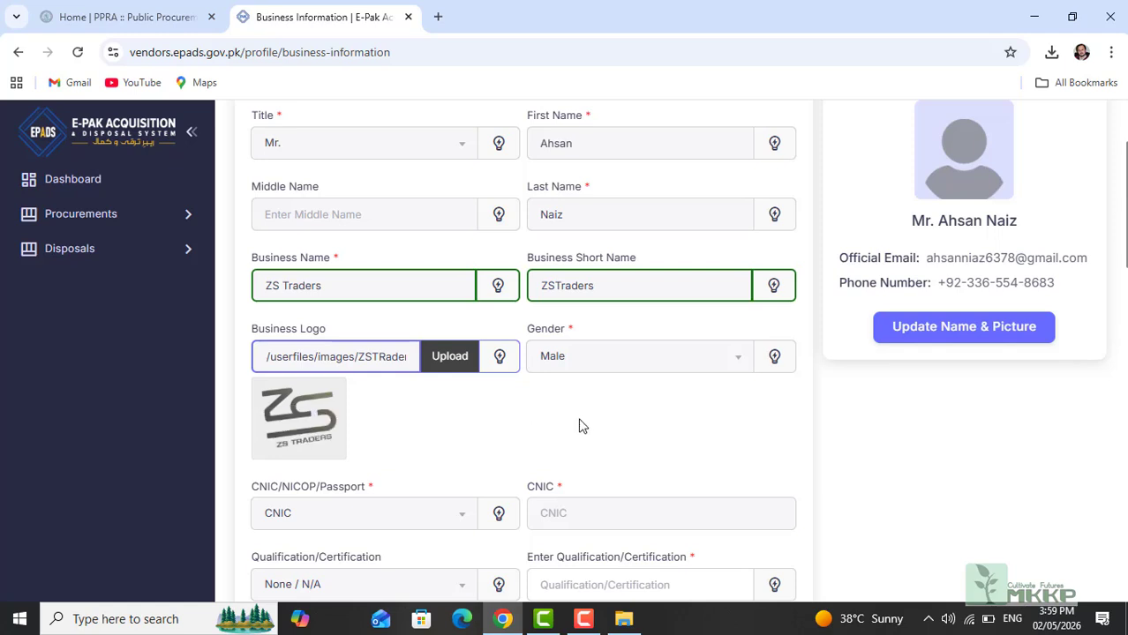
Step: Choose CNIC as the identity document type and enter the owner's CNIC number
{"action": "left_click", "coordinate": [329, 515]}
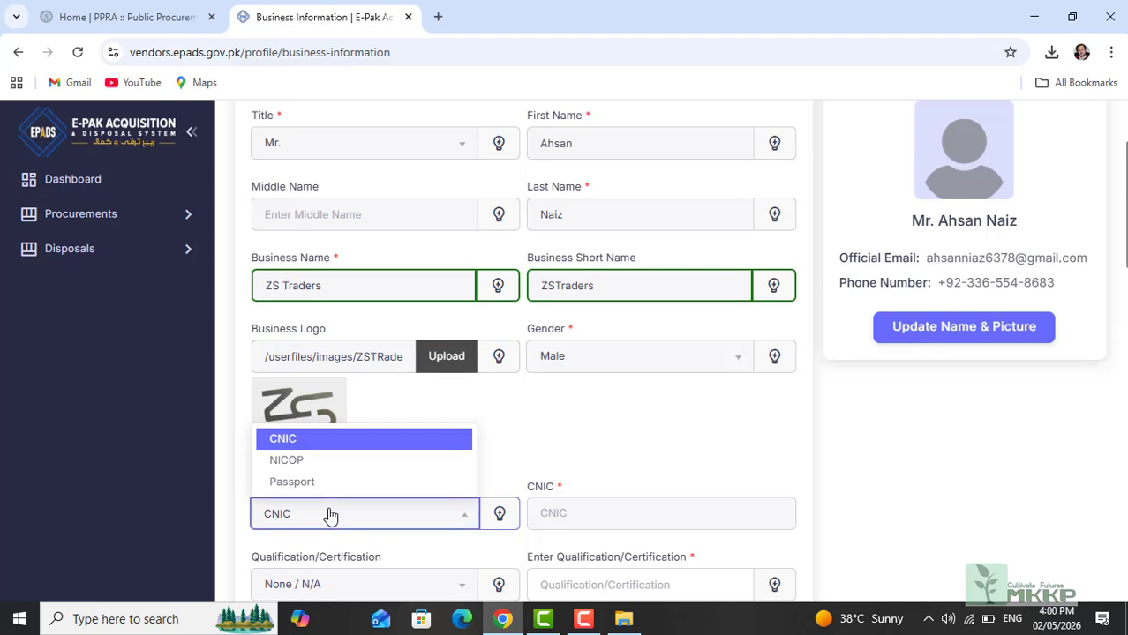
{"action": "left_click", "coordinate": [325, 438]}
{"action": "left_click", "coordinate": [547, 513]}
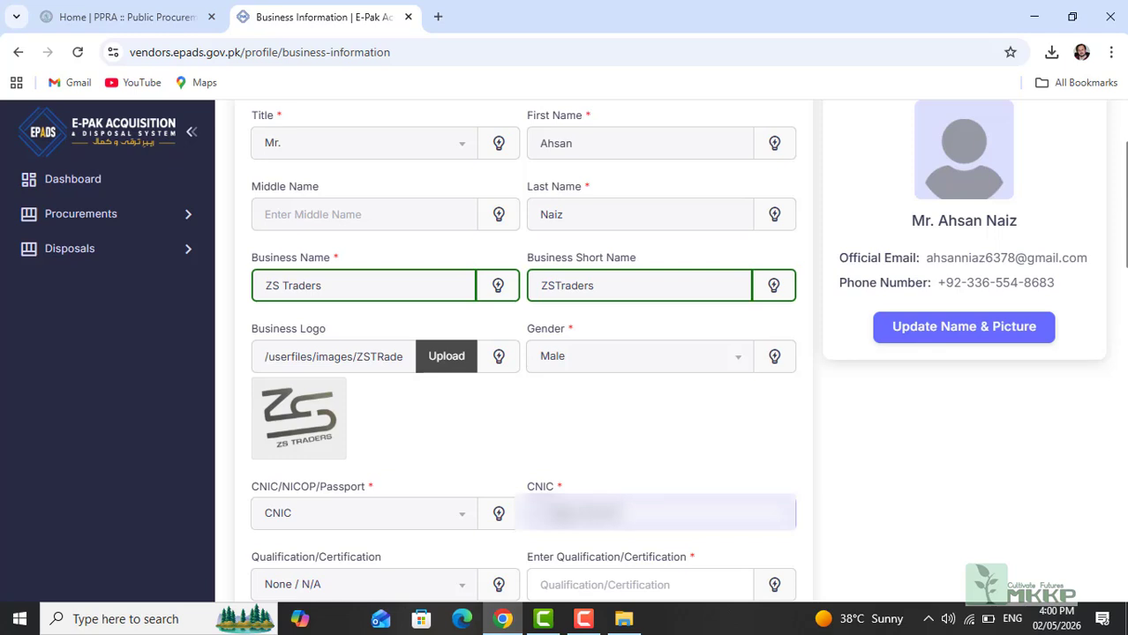
{"action": "type", "text": "11"}
Step: Set the Qualification/Certification type to Other Qualification
{"action": "scroll", "coordinate": [1124, 318], "scroll_direction": "down", "scroll_amount": 3}
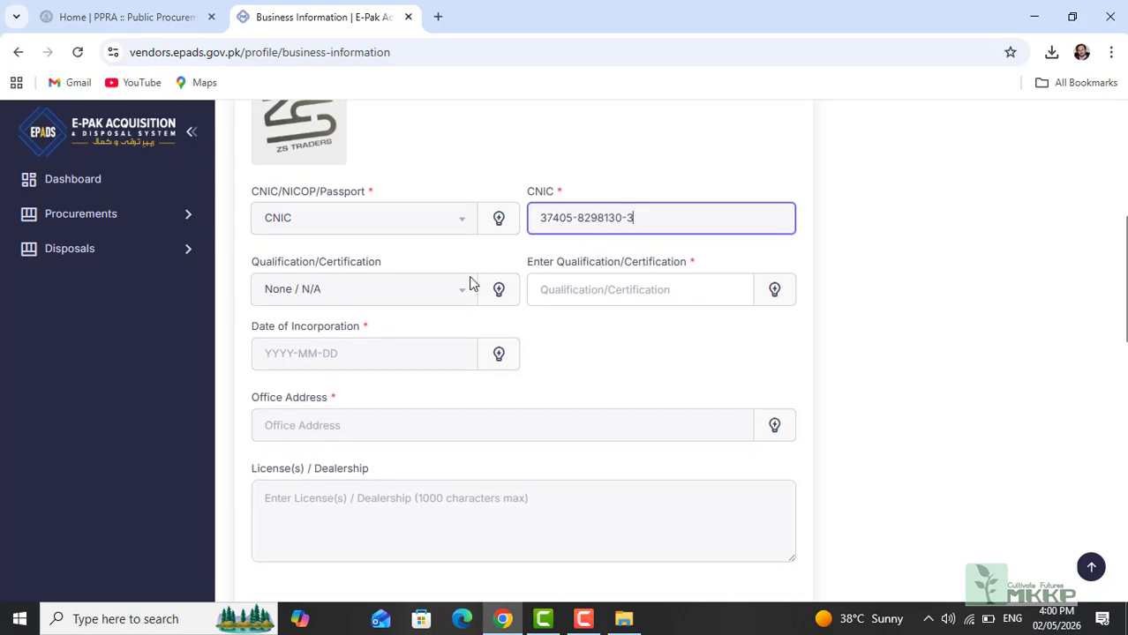
{"action": "left_click", "coordinate": [354, 295]}
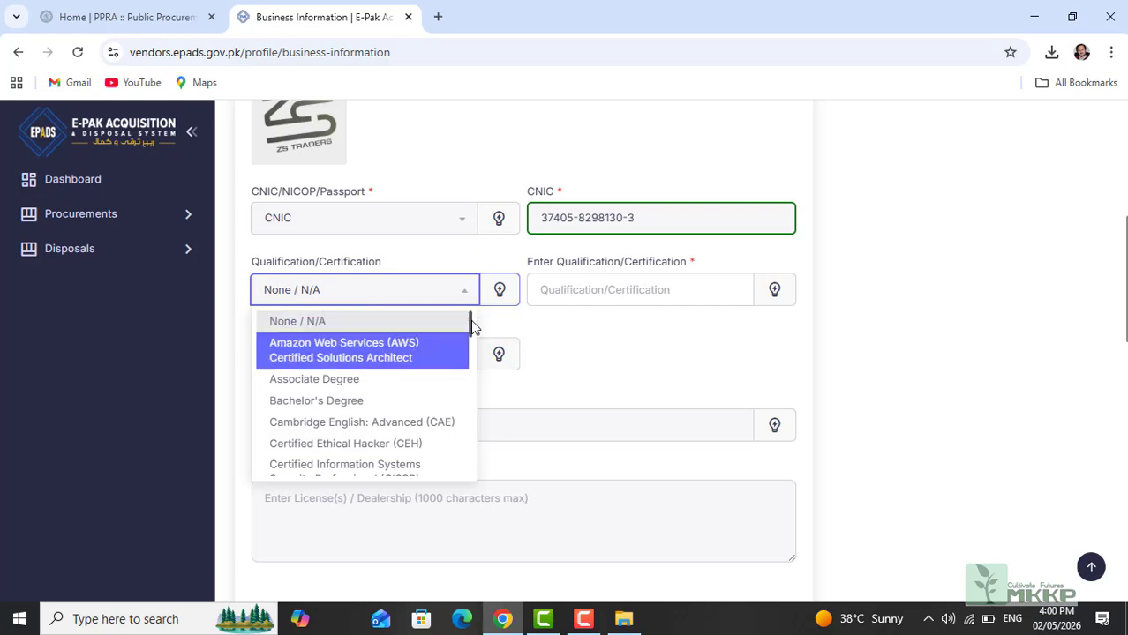
{"action": "left_click_drag", "start_coordinate": [470, 328], "coordinate": [475, 469]}
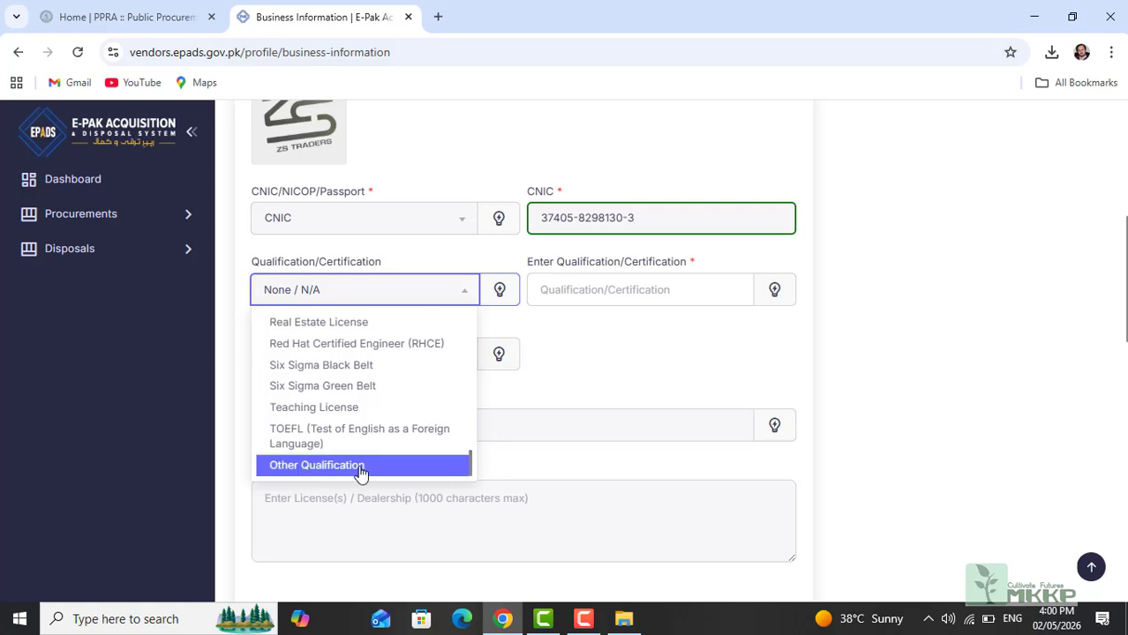
{"action": "left_click", "coordinate": [331, 469]}
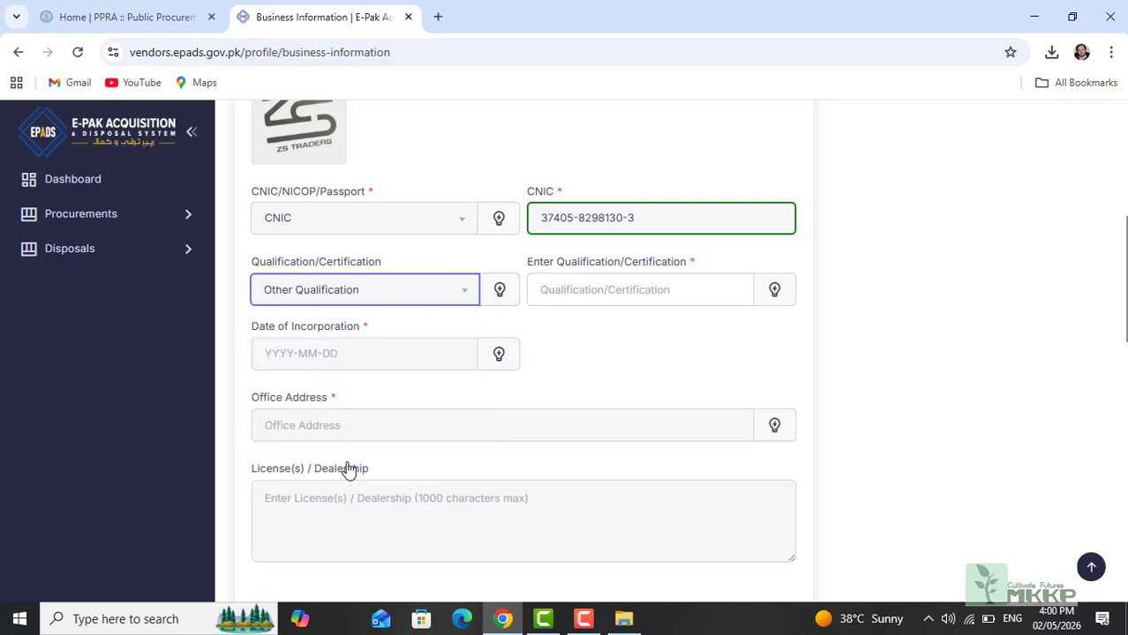
Step: Enter the qualification name and set the Date of Incorporation to 26 December 2023
{"action": "left_click", "coordinate": [552, 298]}
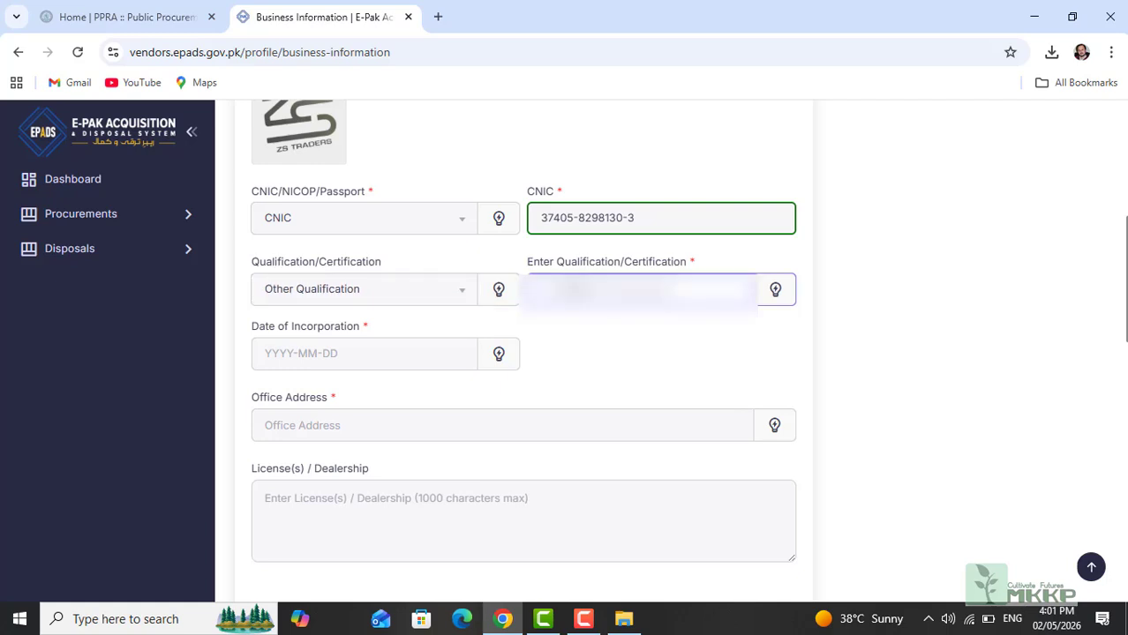
{"action": "type", "text": "M"}
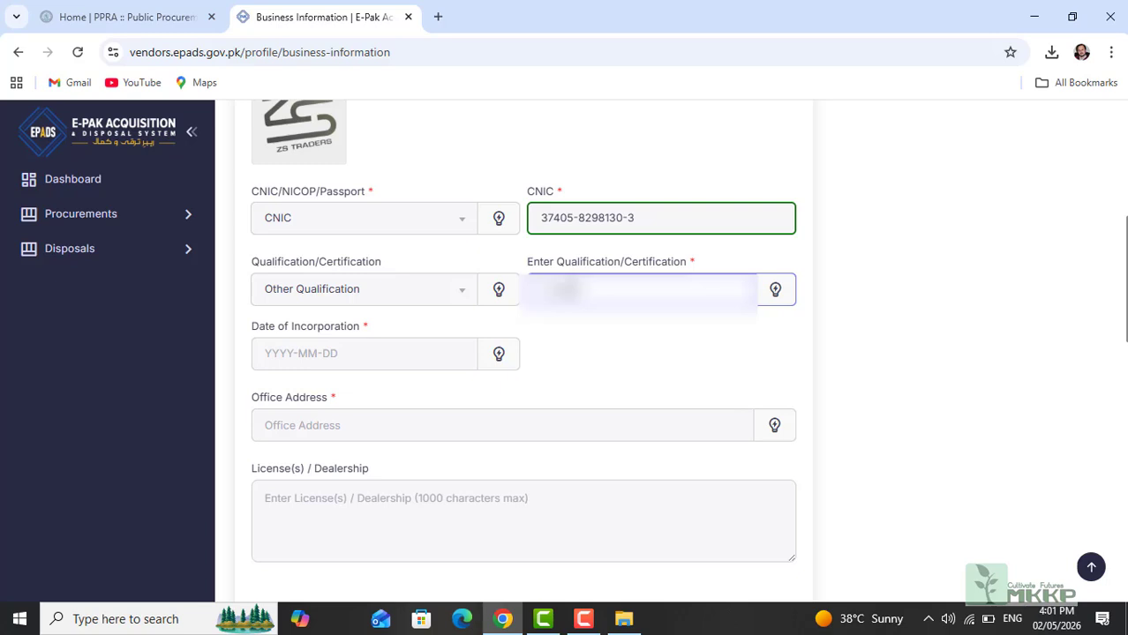
{"action": "left_click", "coordinate": [282, 357]}
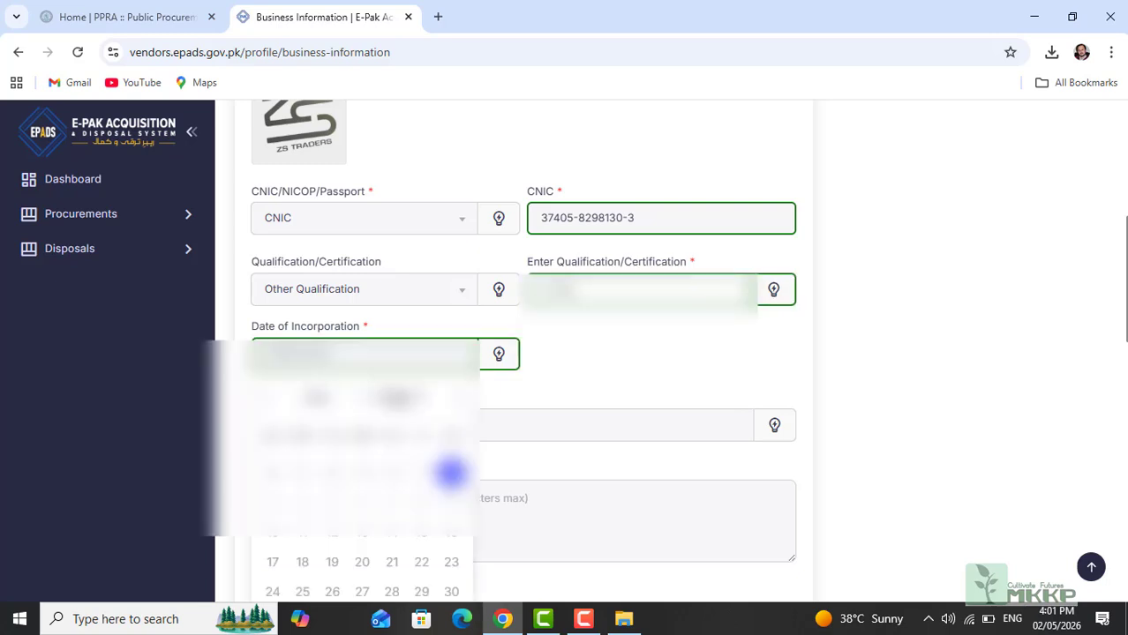
{"action": "left_click", "coordinate": [422, 403]}
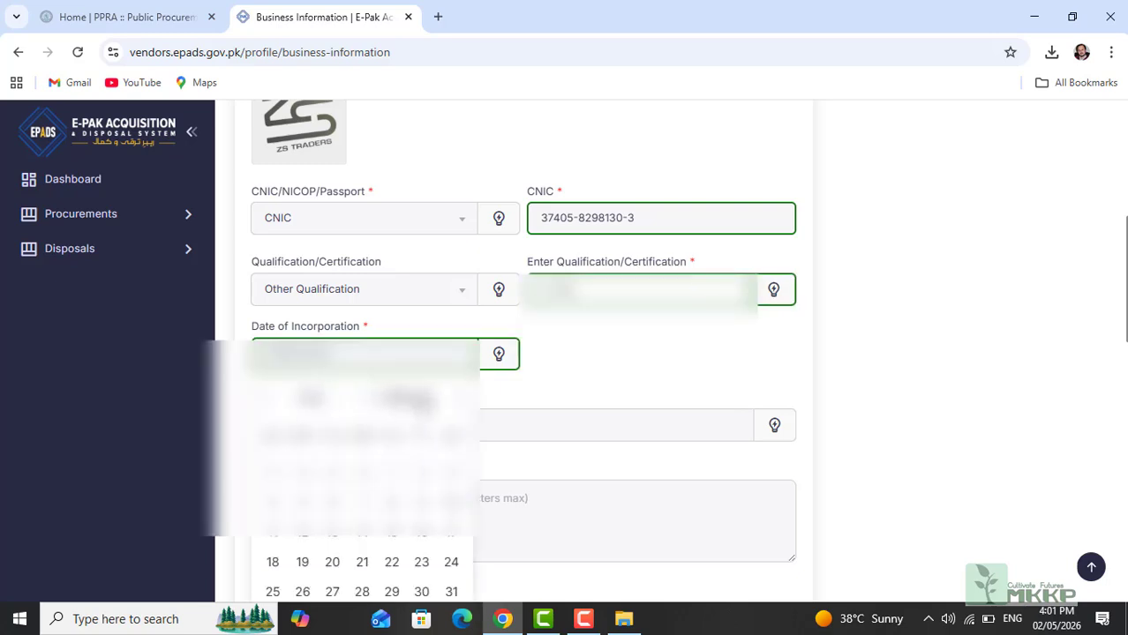
{"action": "left_click", "coordinate": [423, 404]}
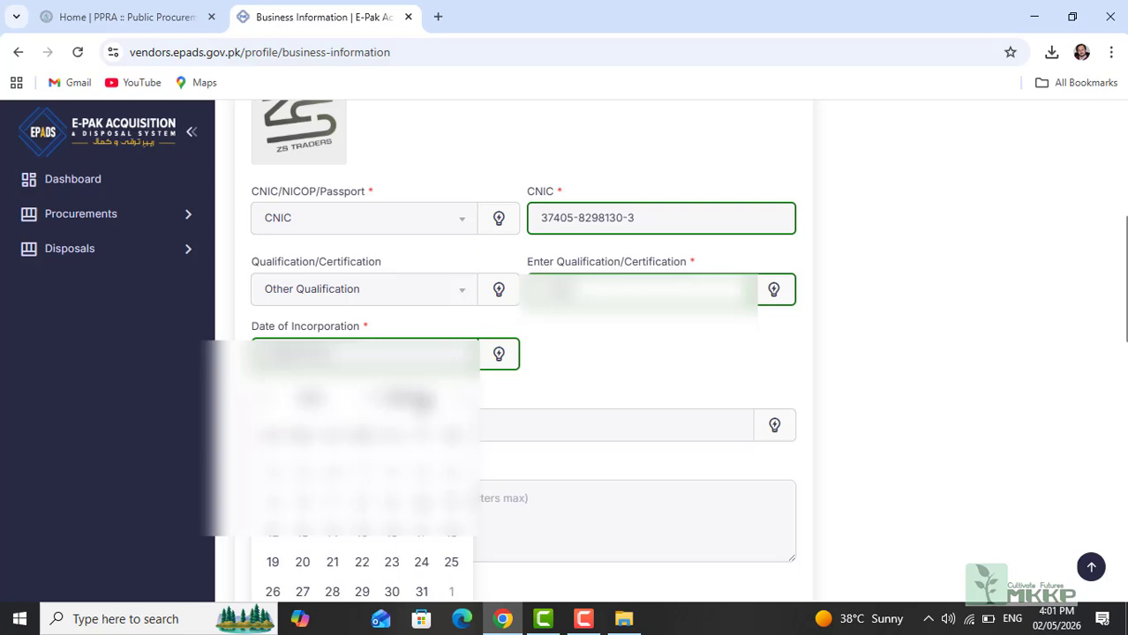
{"action": "left_click", "coordinate": [422, 403]}
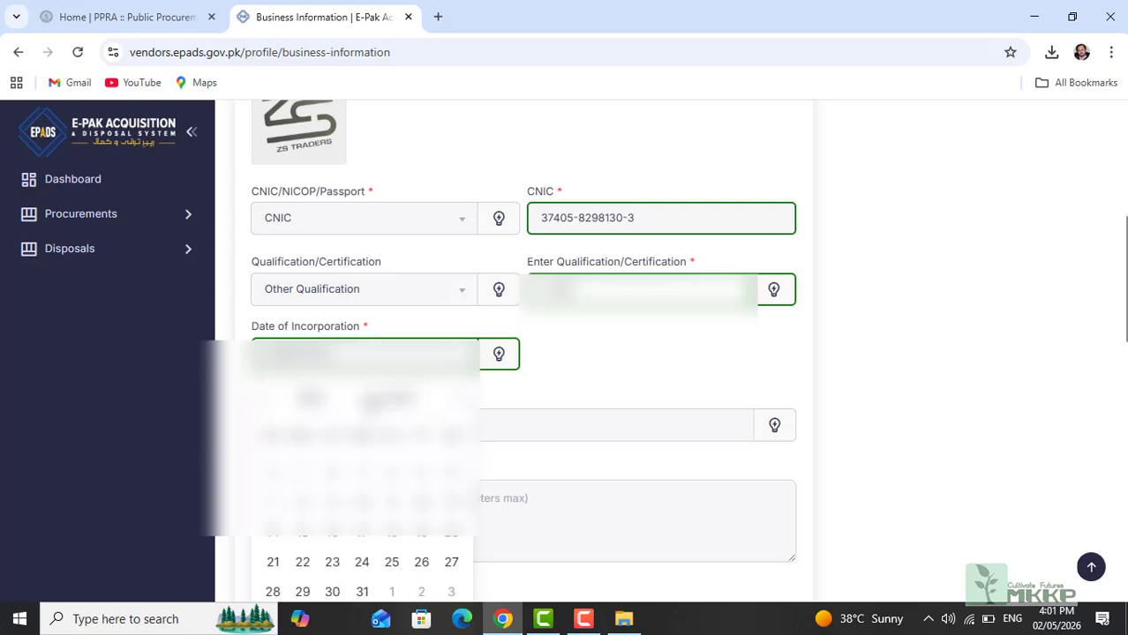
{"action": "left_click", "coordinate": [369, 402]}
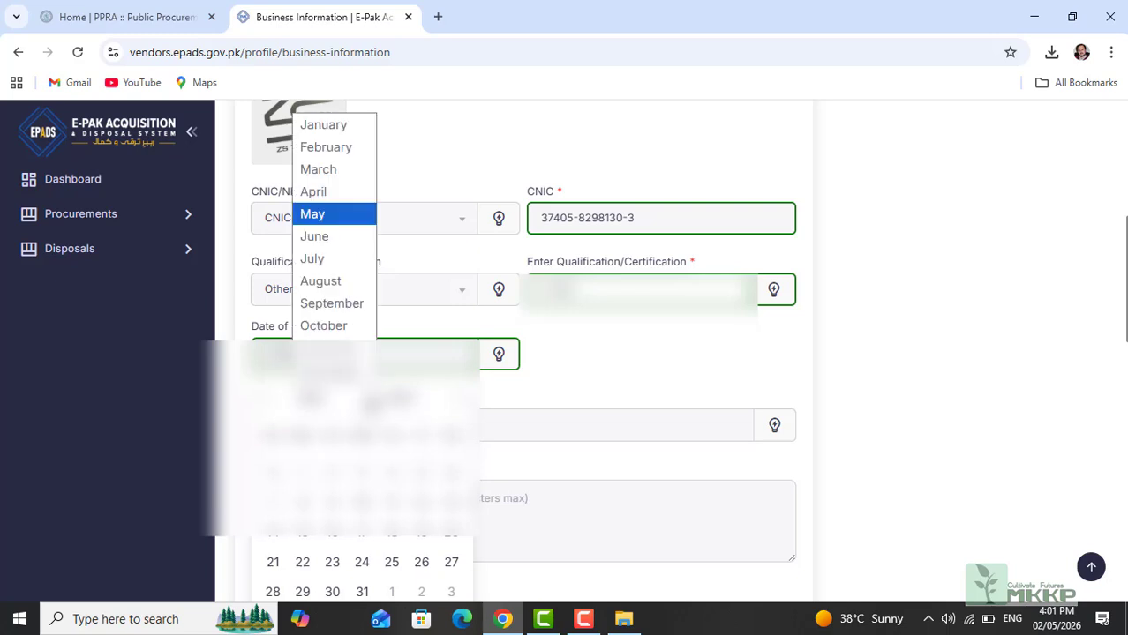
{"action": "left_click", "coordinate": [339, 372]}
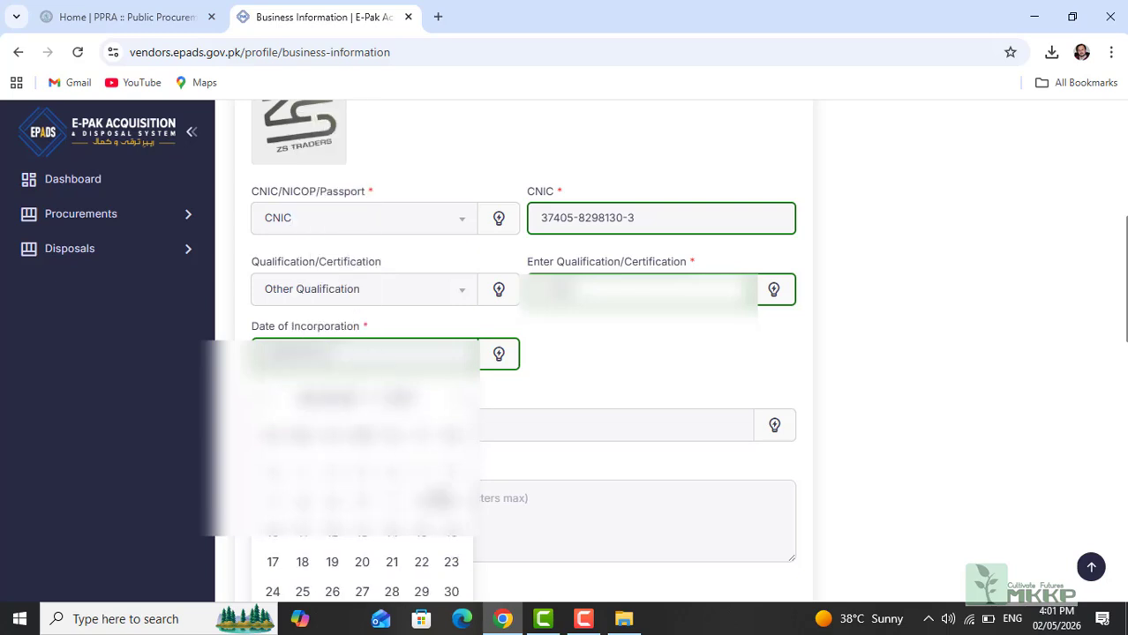
{"action": "left_click", "coordinate": [332, 592]}
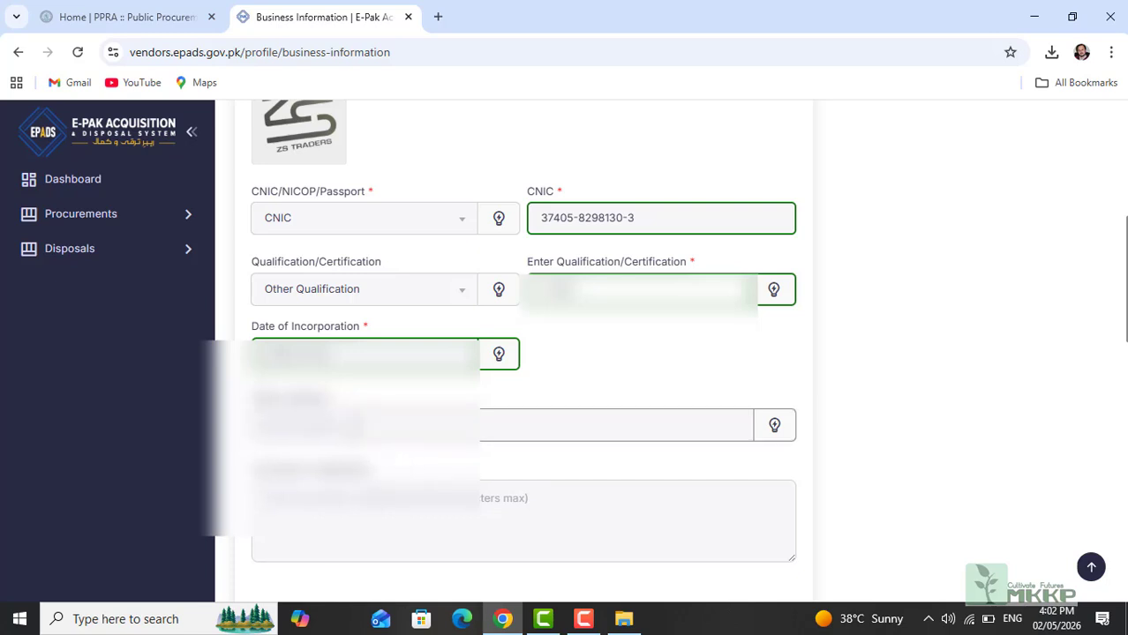
{"action": "left_click", "coordinate": [386, 432]}
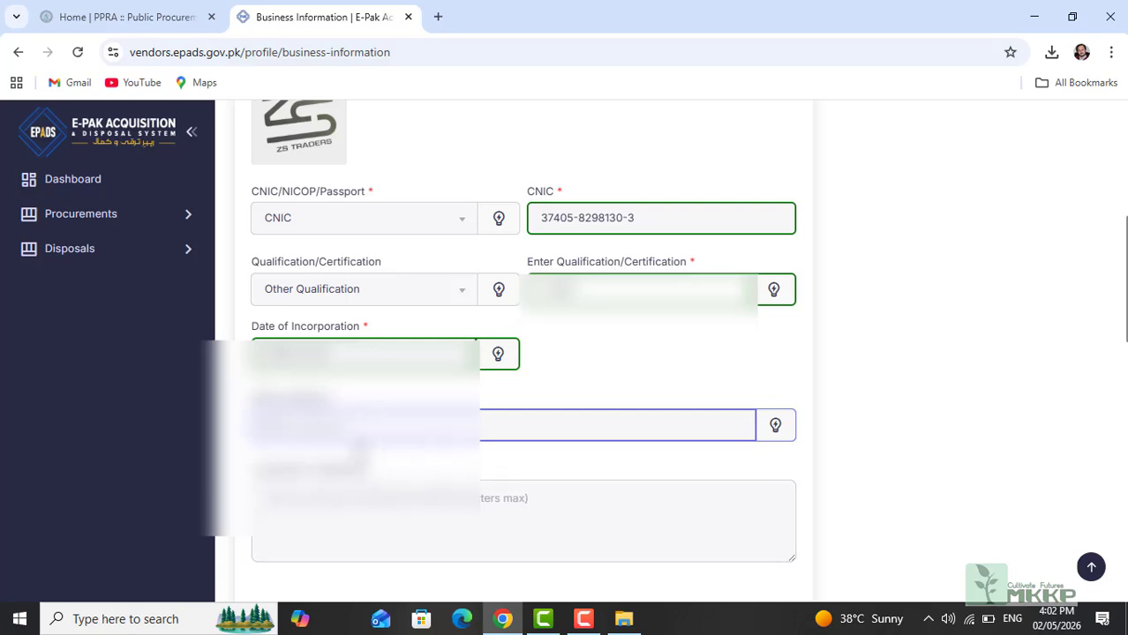
Step: Enter the full office address, then save the Business Information form
{"action": "type", "text": "www.zs"}
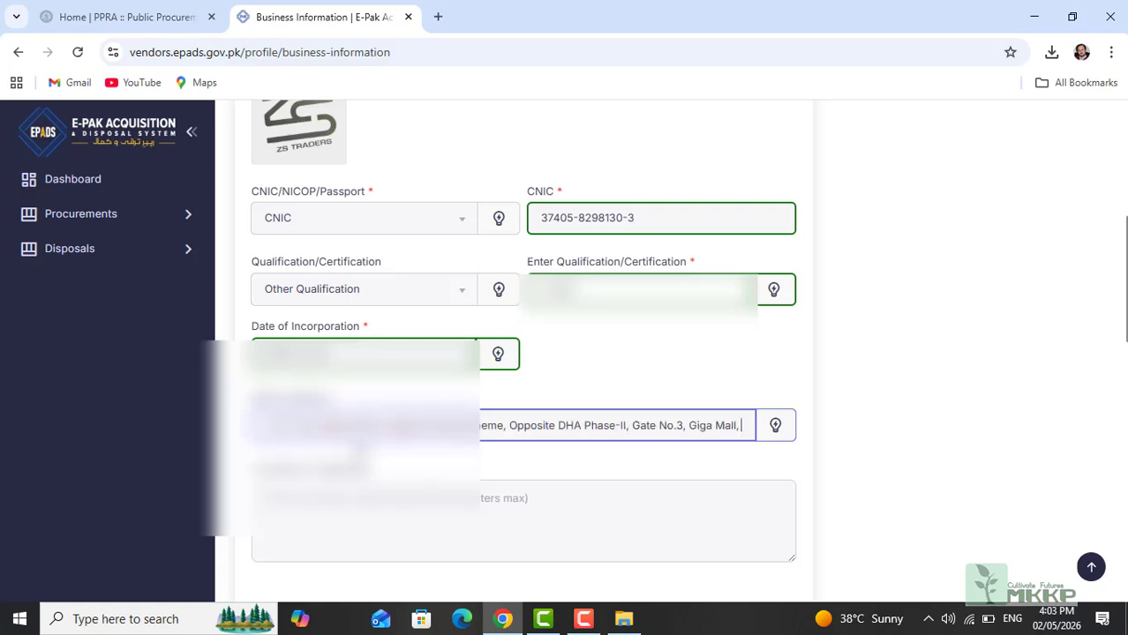
{"action": "type", "text": "Islam"}
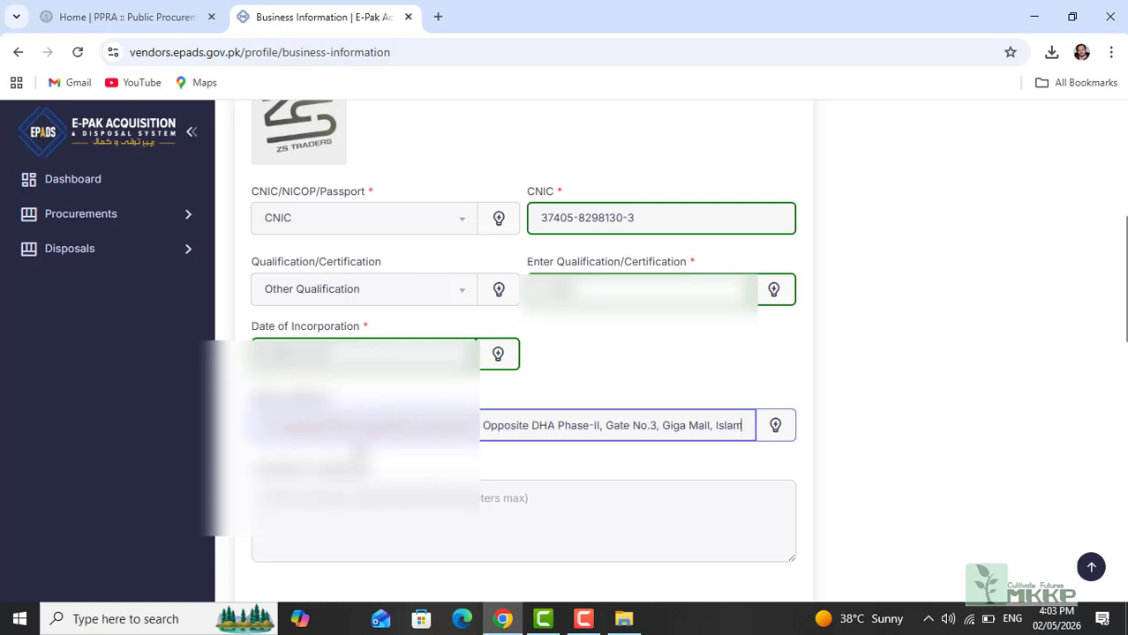
{"action": "type", "text": "abad"}
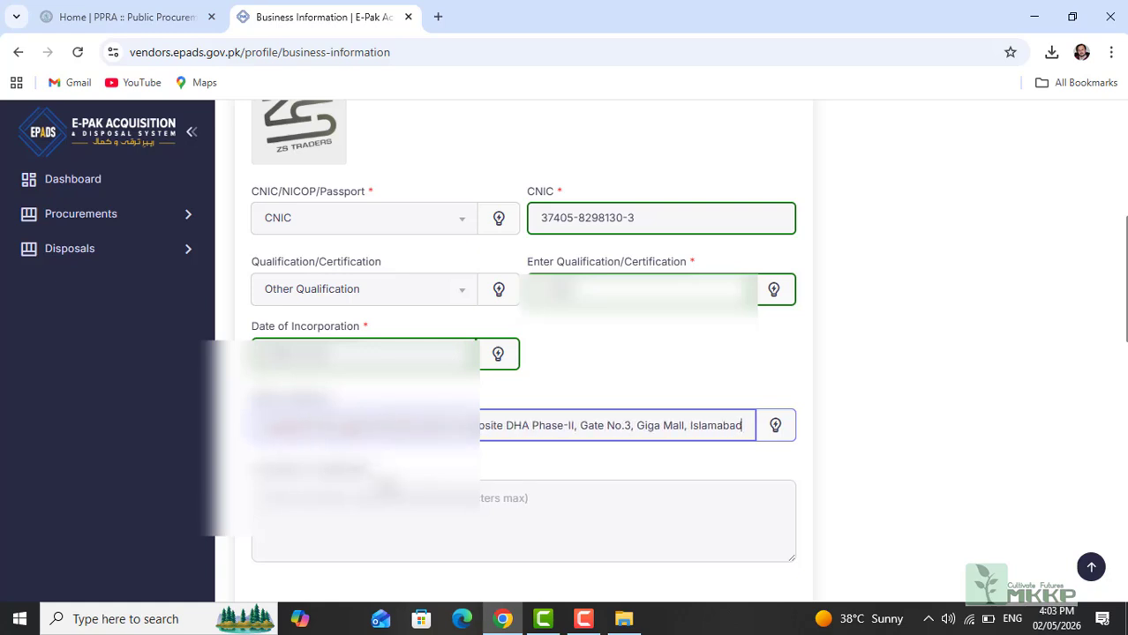
{"action": "left_click", "coordinate": [385, 490]}
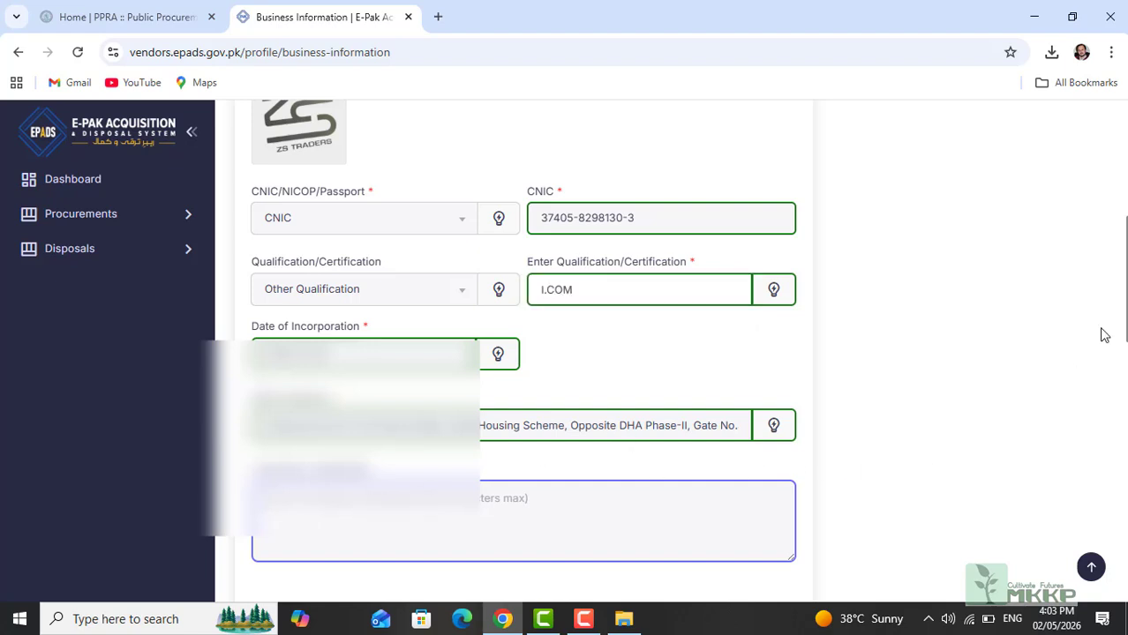
{"action": "scroll", "coordinate": [1126, 372], "scroll_direction": "down", "scroll_amount": 3}
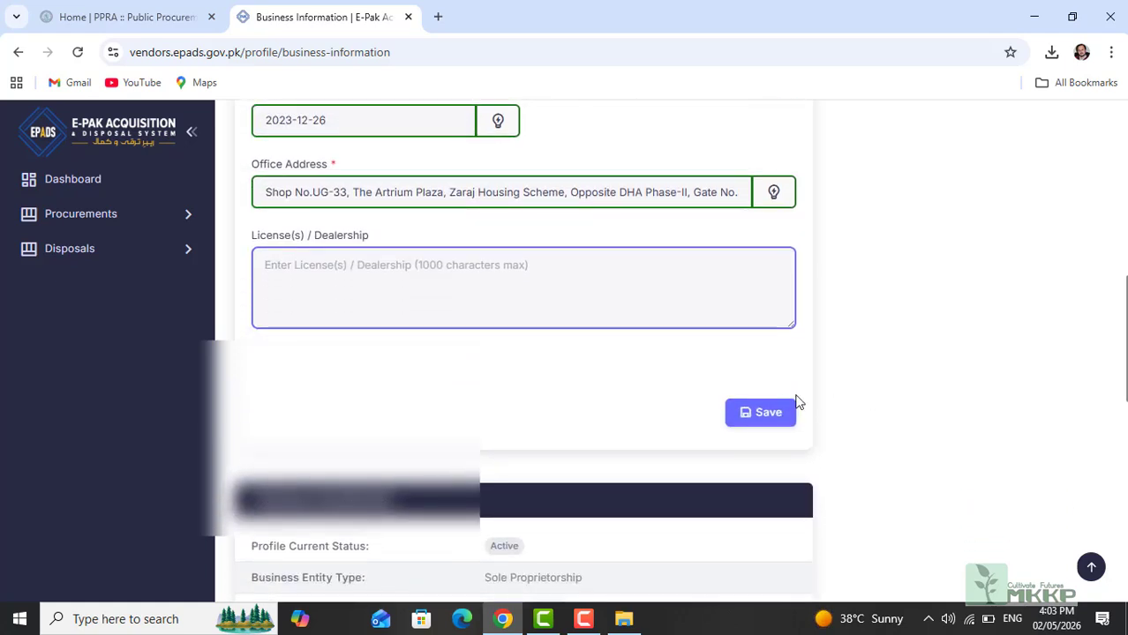
{"action": "left_click", "coordinate": [757, 414]}
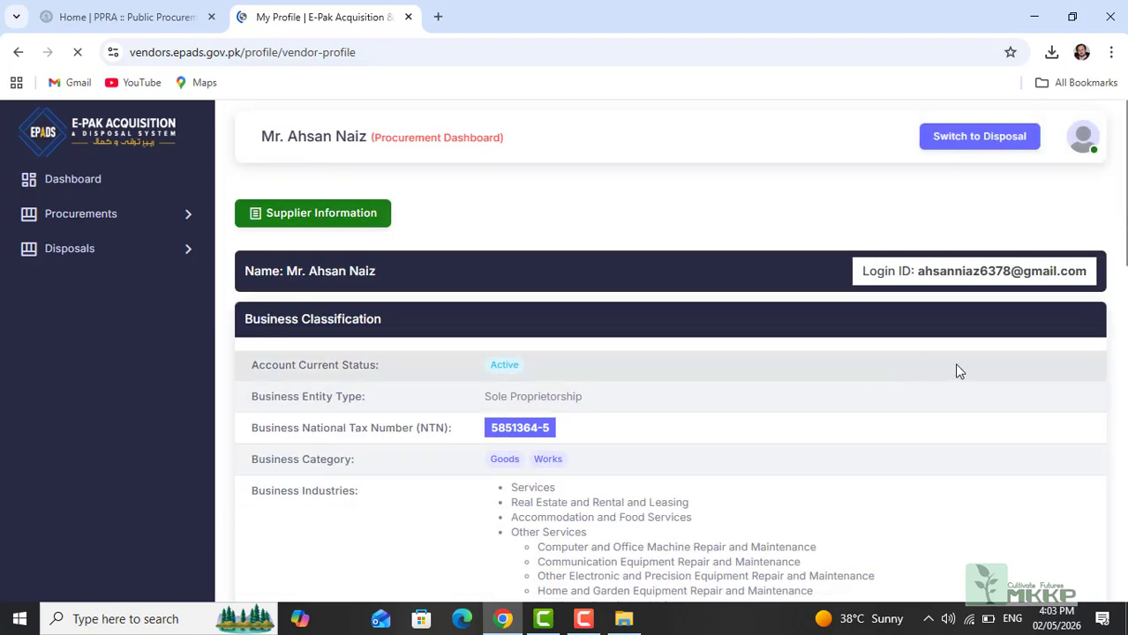
{"action": "left_click_drag", "start_coordinate": [1117, 251], "coordinate": [1124, 300]}
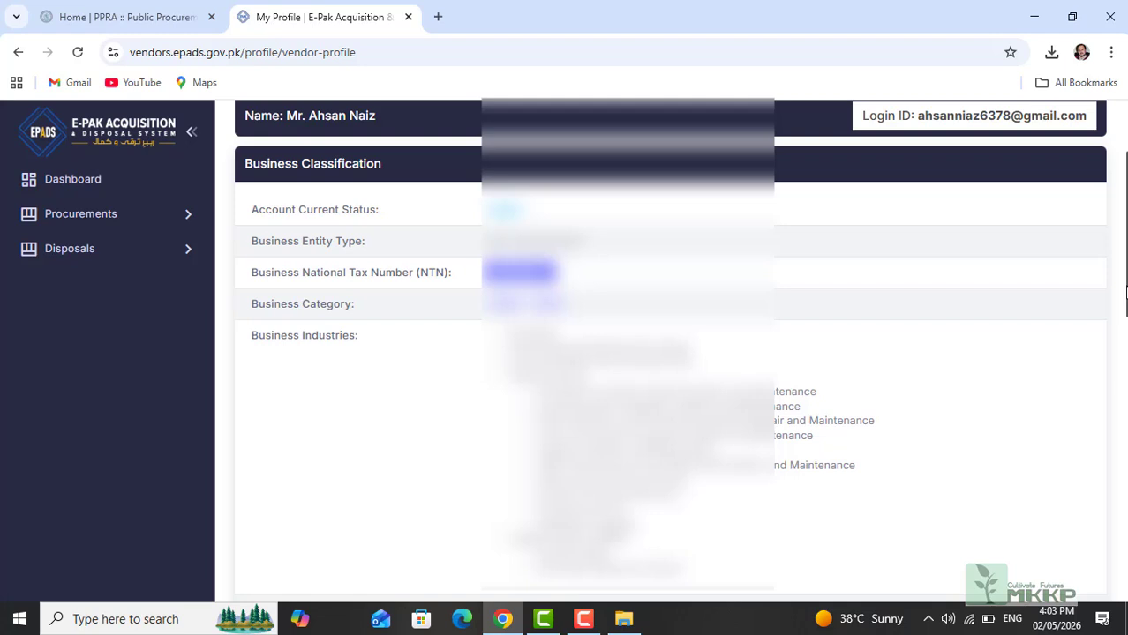
{"action": "left_click_drag", "start_coordinate": [1125, 300], "coordinate": [1124, 574]}
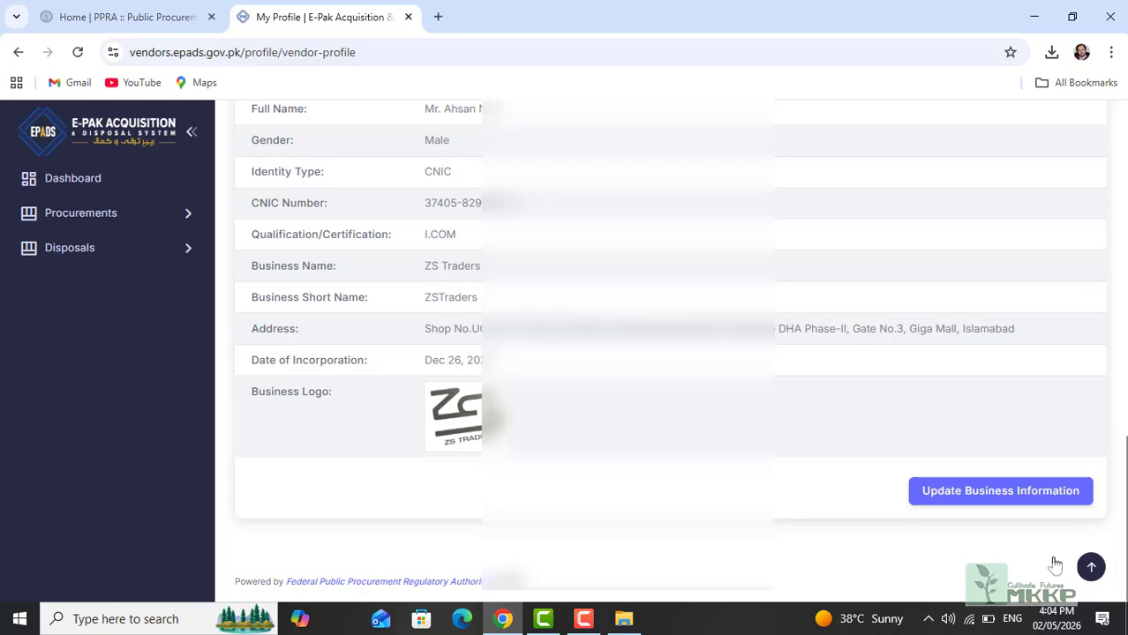
Step: Upload the owner's photo under Update Name & Picture and save it as the profile picture
{"action": "left_click", "coordinate": [976, 497]}
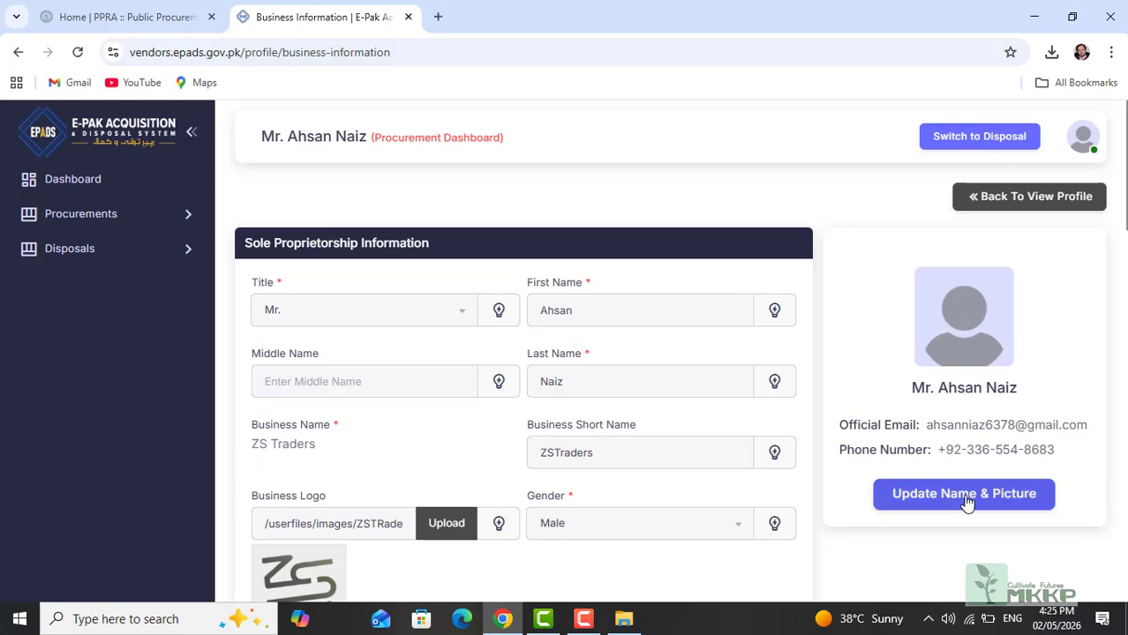
{"action": "left_click", "coordinate": [959, 496]}
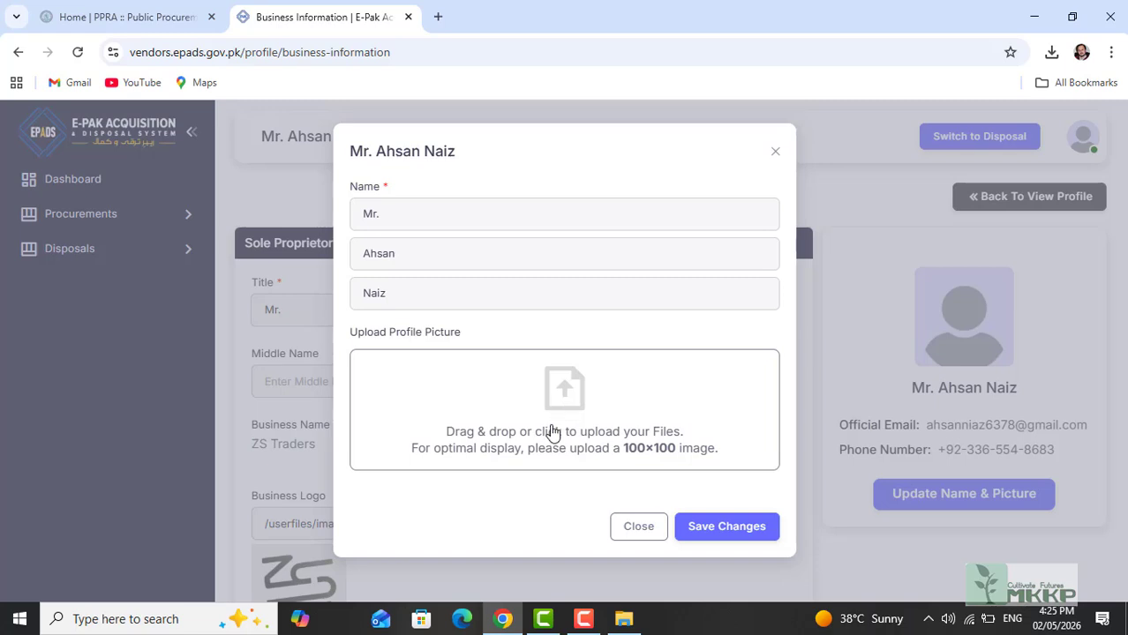
{"action": "left_click", "coordinate": [623, 622]}
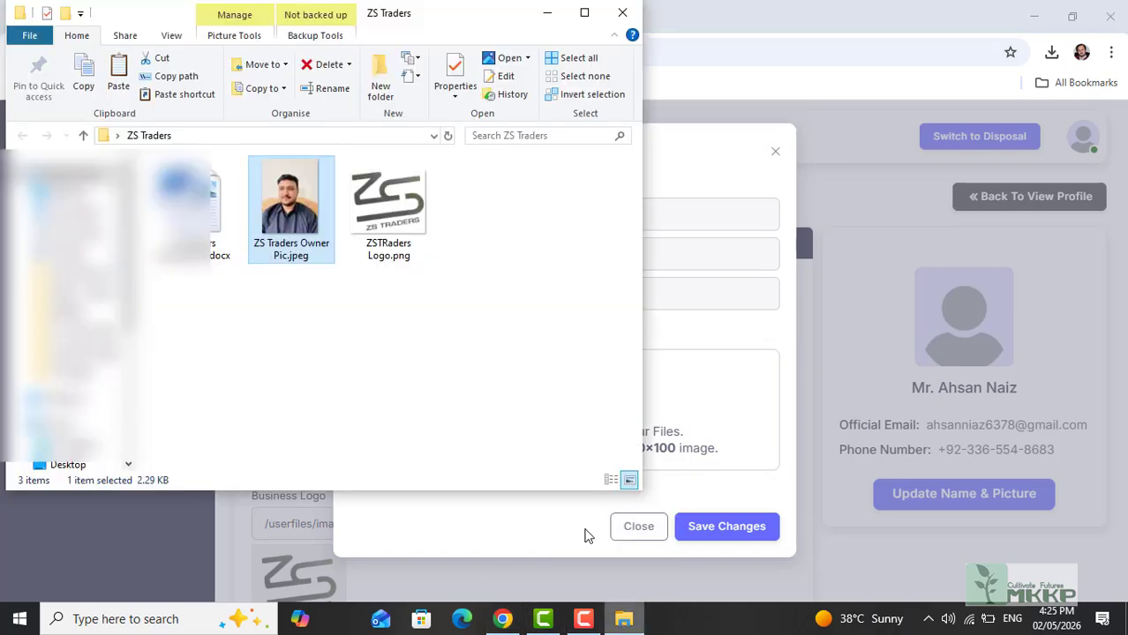
{"action": "left_click_drag", "start_coordinate": [294, 211], "coordinate": [694, 444]}
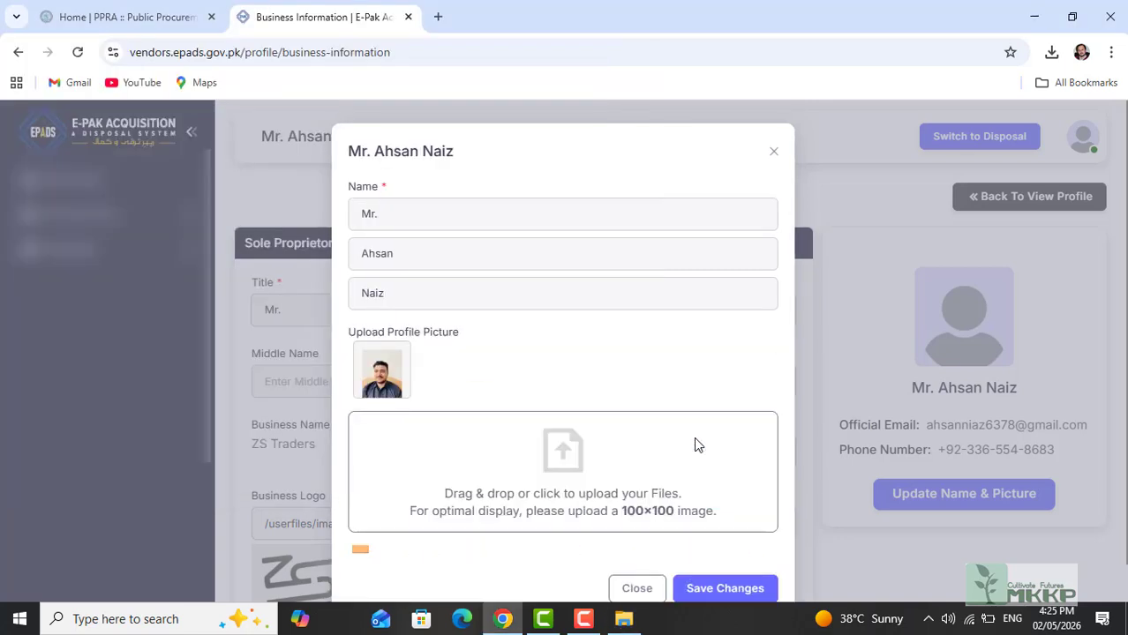
{"action": "left_click", "coordinate": [727, 589]}
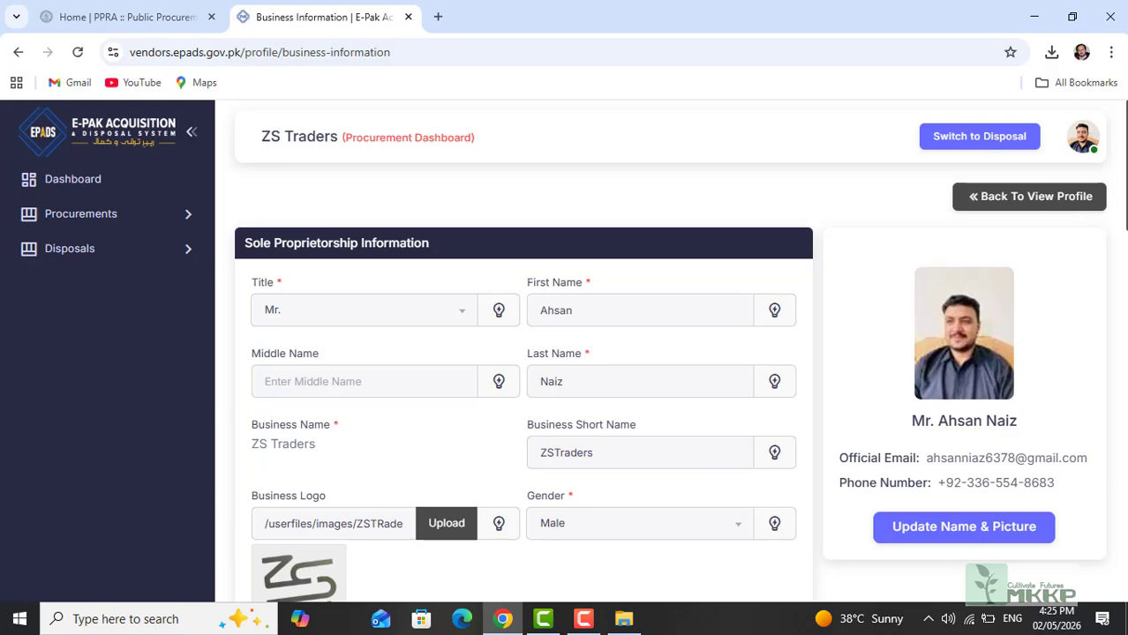
{"action": "scroll", "coordinate": [1121, 355], "scroll_direction": "down", "scroll_amount": 8}
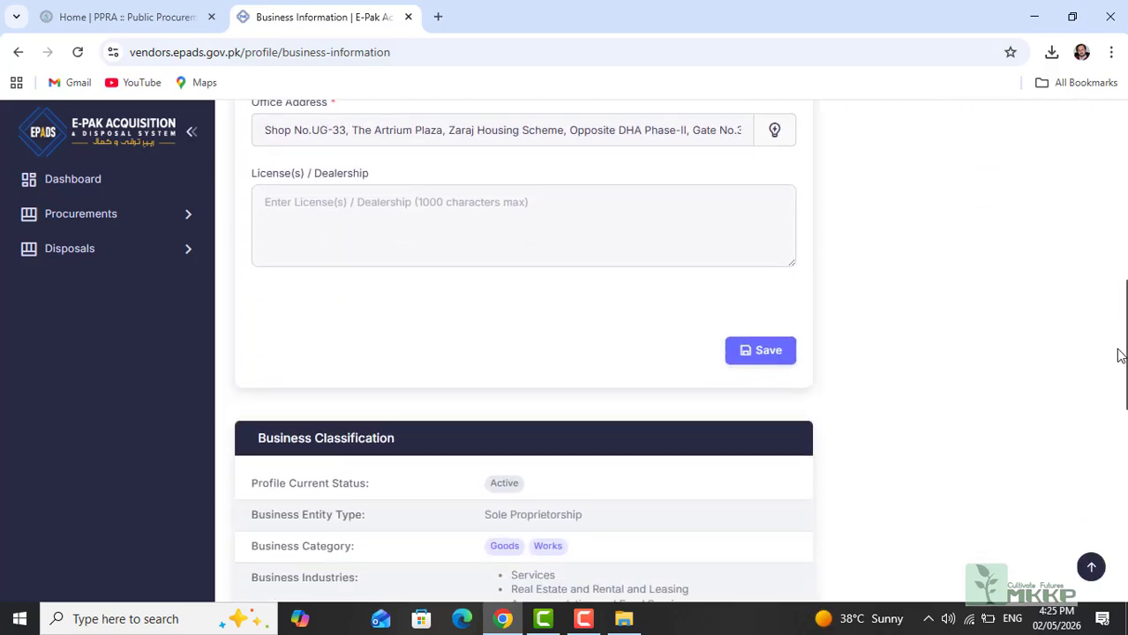
{"action": "left_click_drag", "start_coordinate": [1121, 355], "coordinate": [1115, 332]}
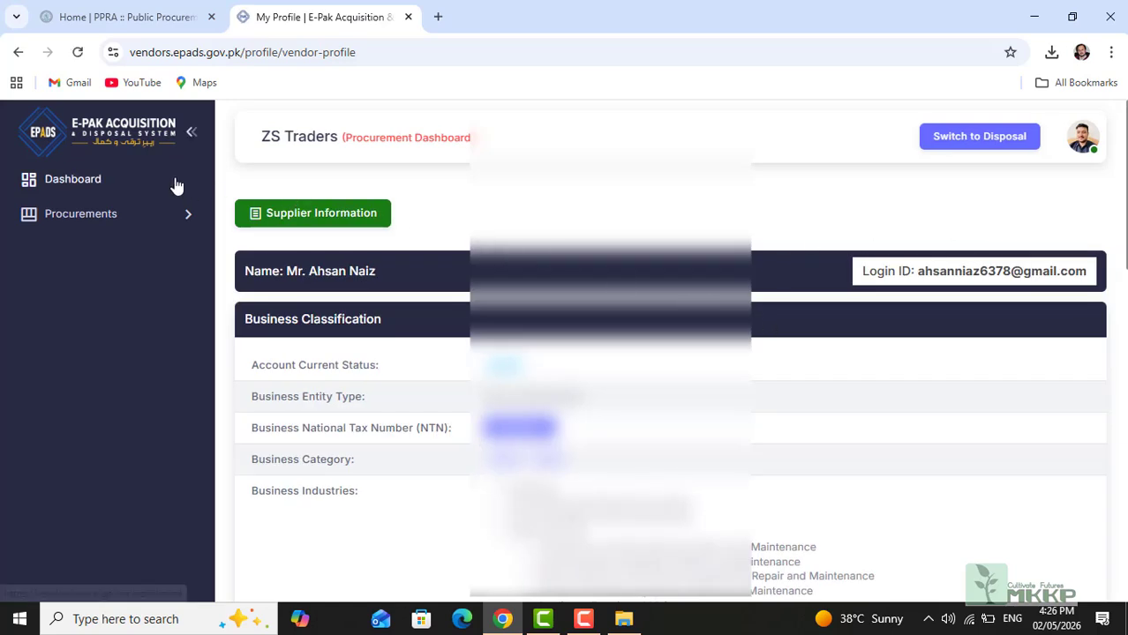
Step: Go from the Dashboard to the Registration Bodies verification list
{"action": "left_click", "coordinate": [78, 181]}
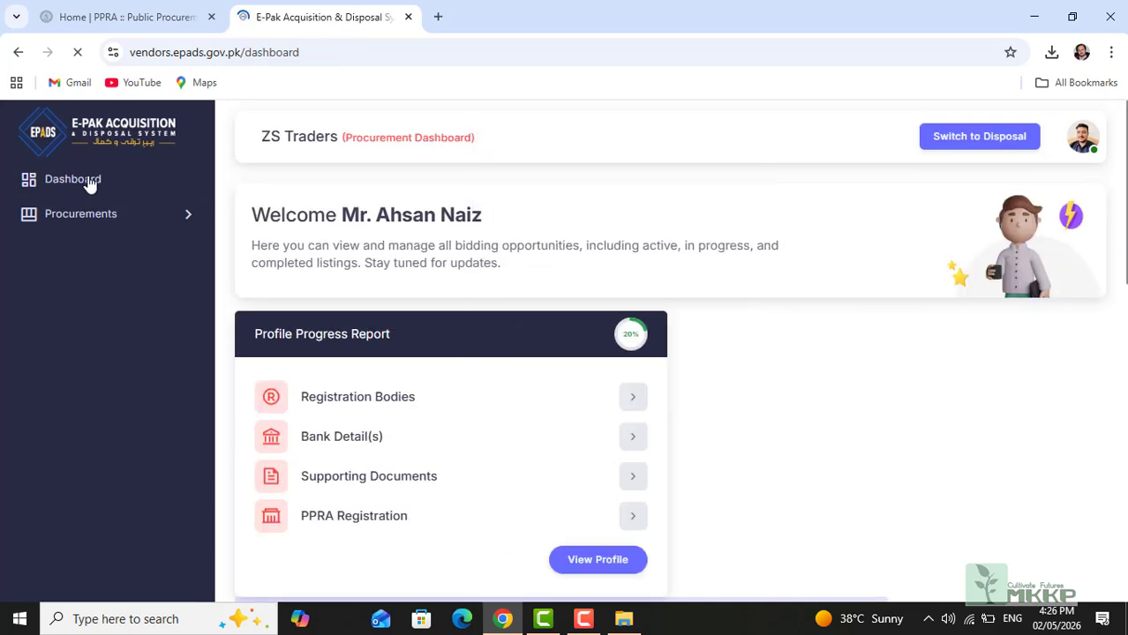
{"action": "left_click", "coordinate": [632, 398]}
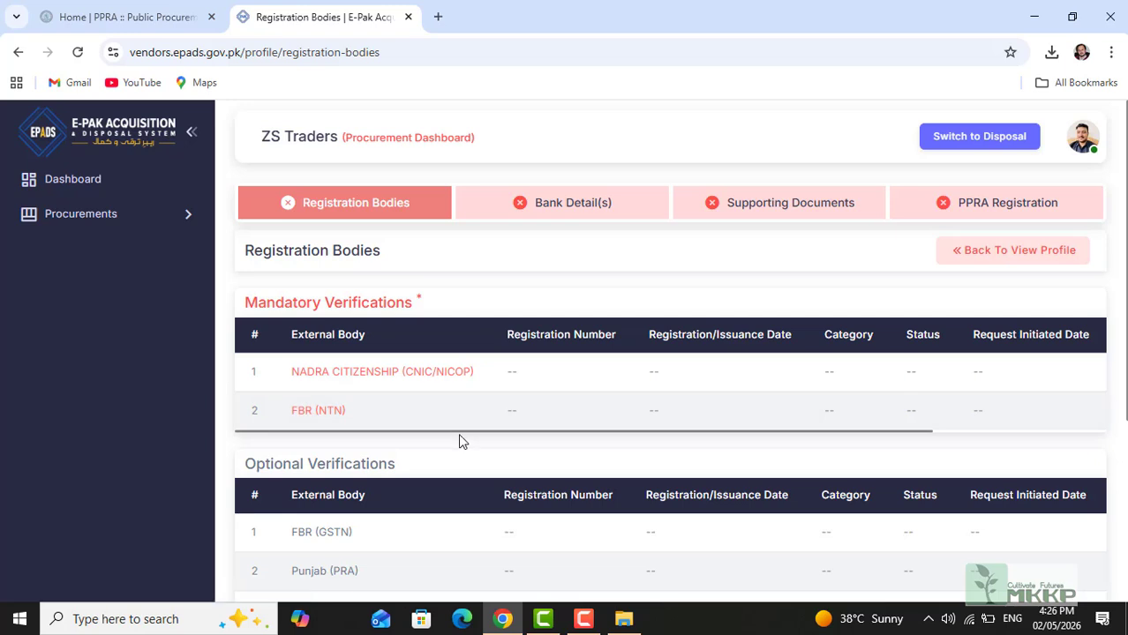
{"action": "left_click_drag", "start_coordinate": [485, 435], "coordinate": [419, 440]}
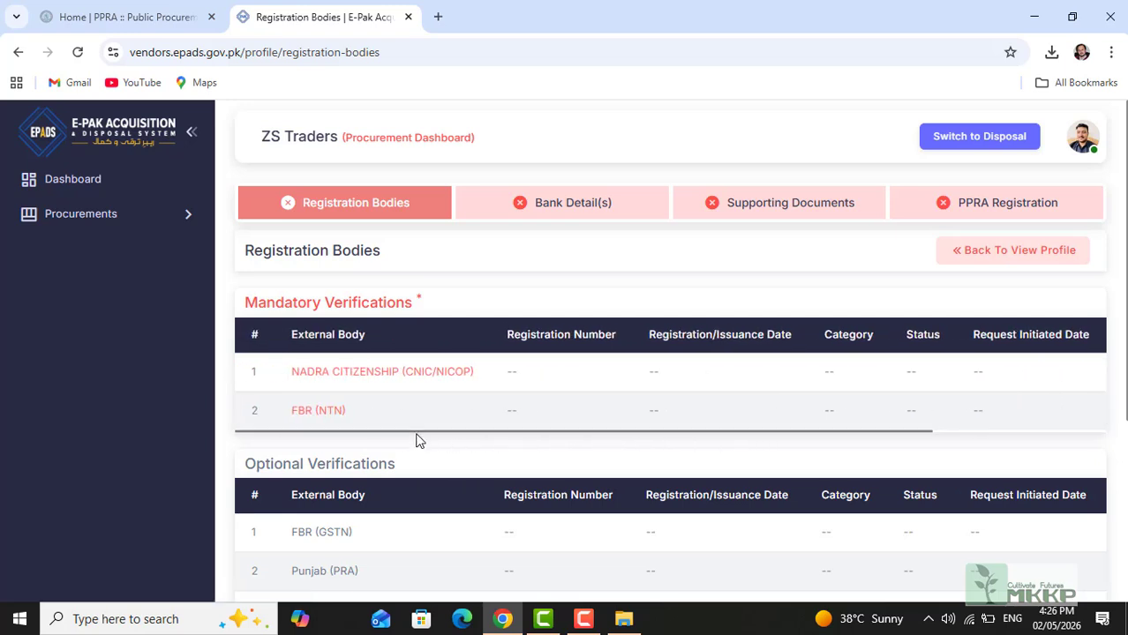
Step: Submit the owner's CNIC number and issuance date for NADRA Citizenship verification
{"action": "left_click", "coordinate": [365, 374]}
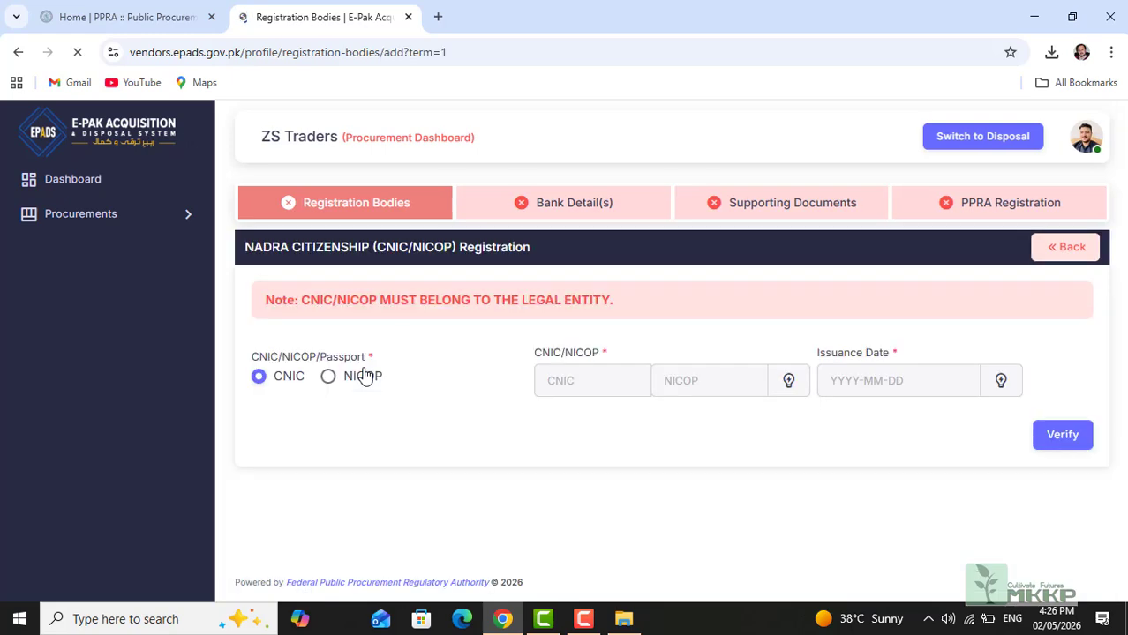
{"action": "left_click", "coordinate": [577, 381]}
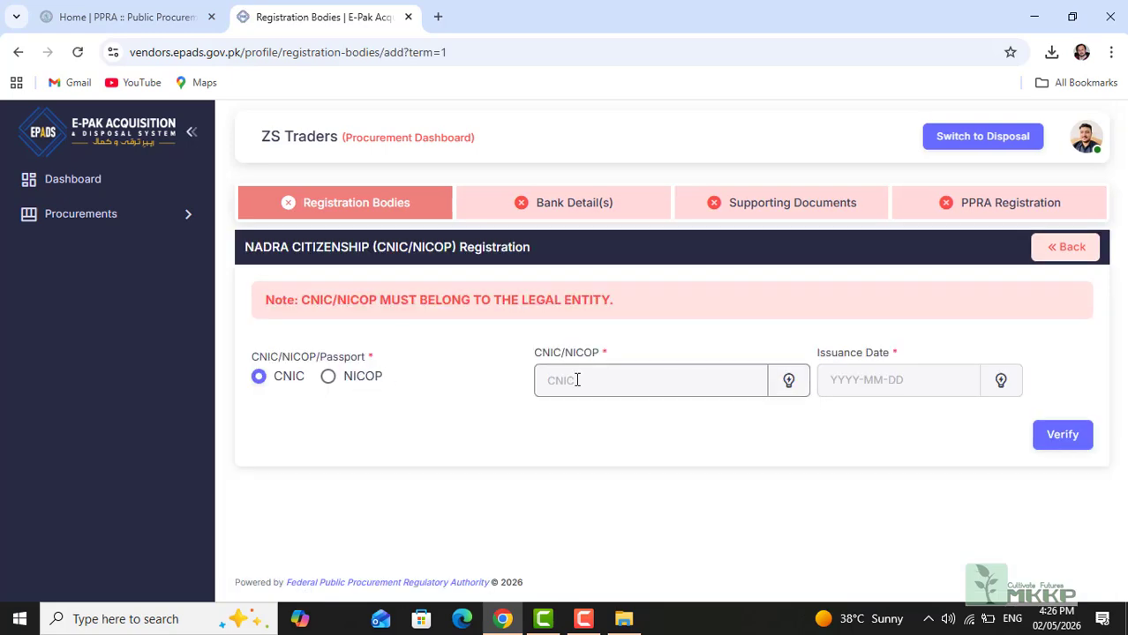
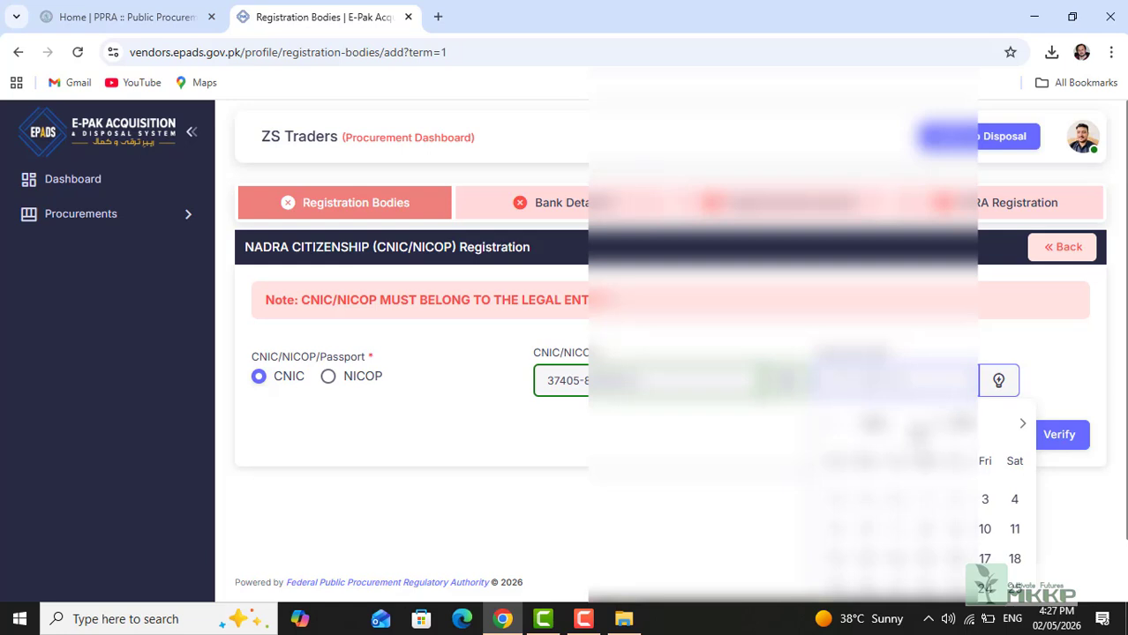
{"action": "left_click", "coordinate": [918, 431]}
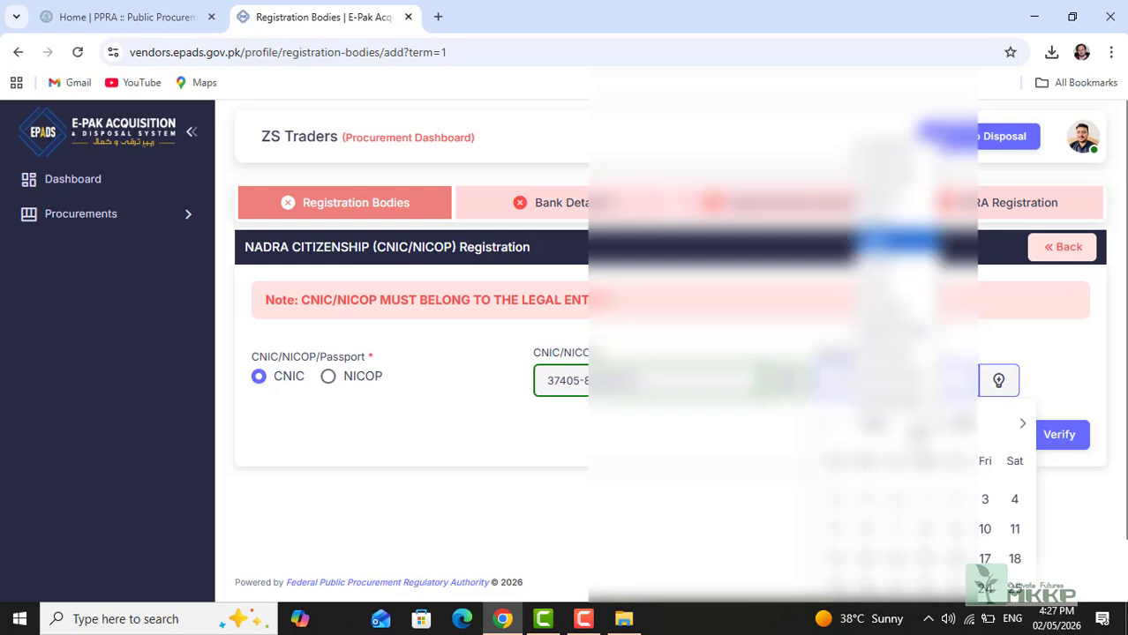
{"action": "left_click", "coordinate": [895, 196]}
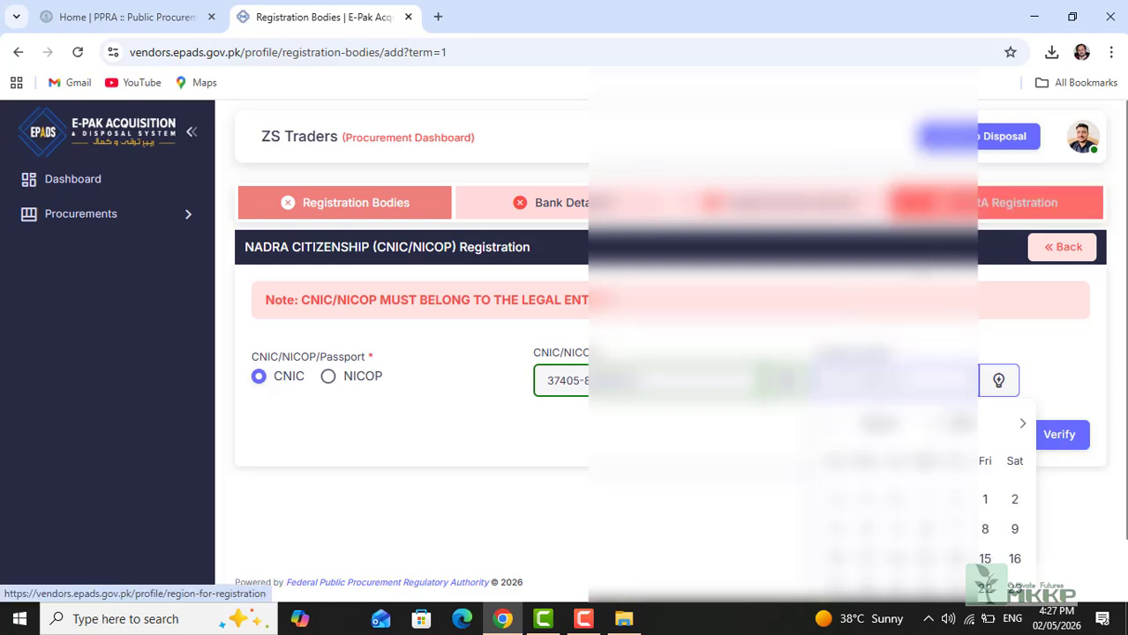
{"action": "left_click", "coordinate": [897, 532]}
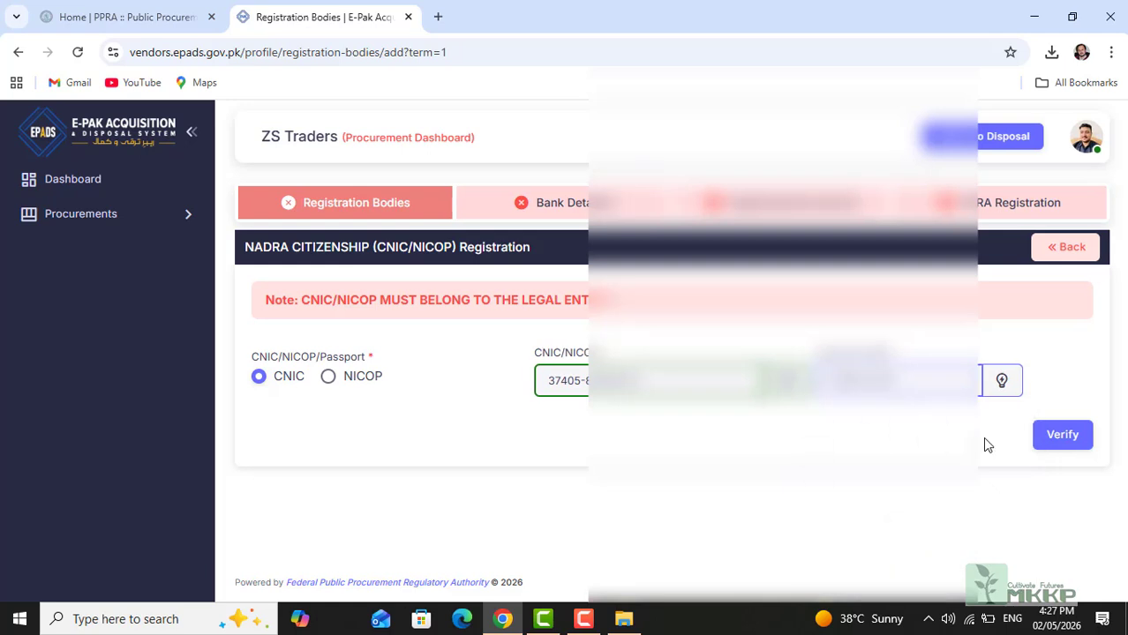
{"action": "left_click", "coordinate": [1062, 436]}
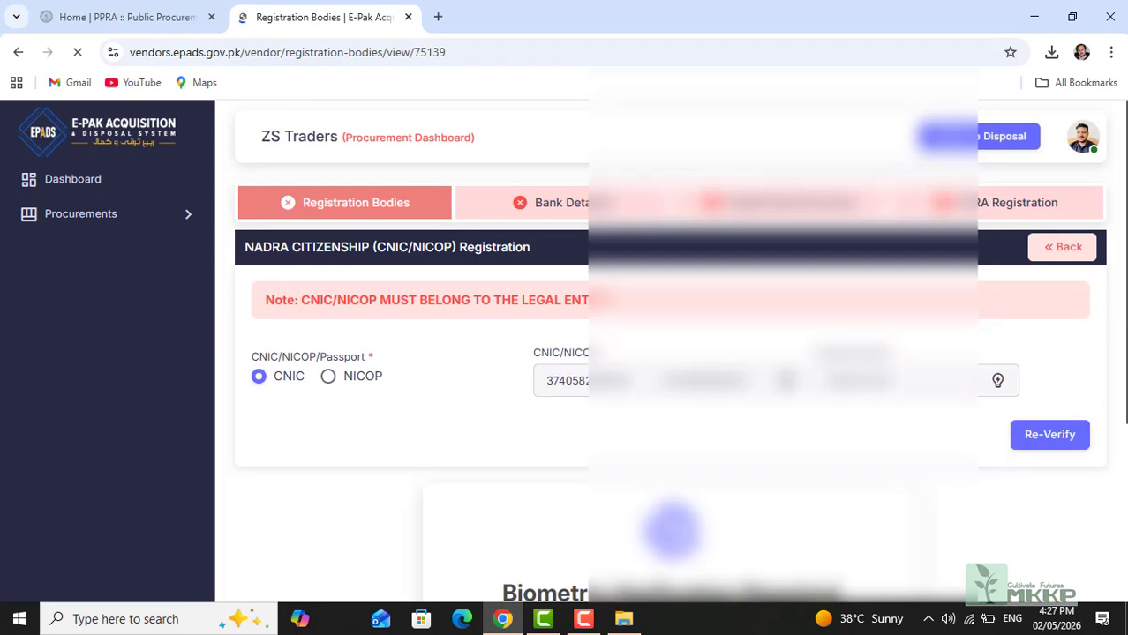
{"action": "scroll", "coordinate": [1118, 438], "scroll_direction": "down", "scroll_amount": 2}
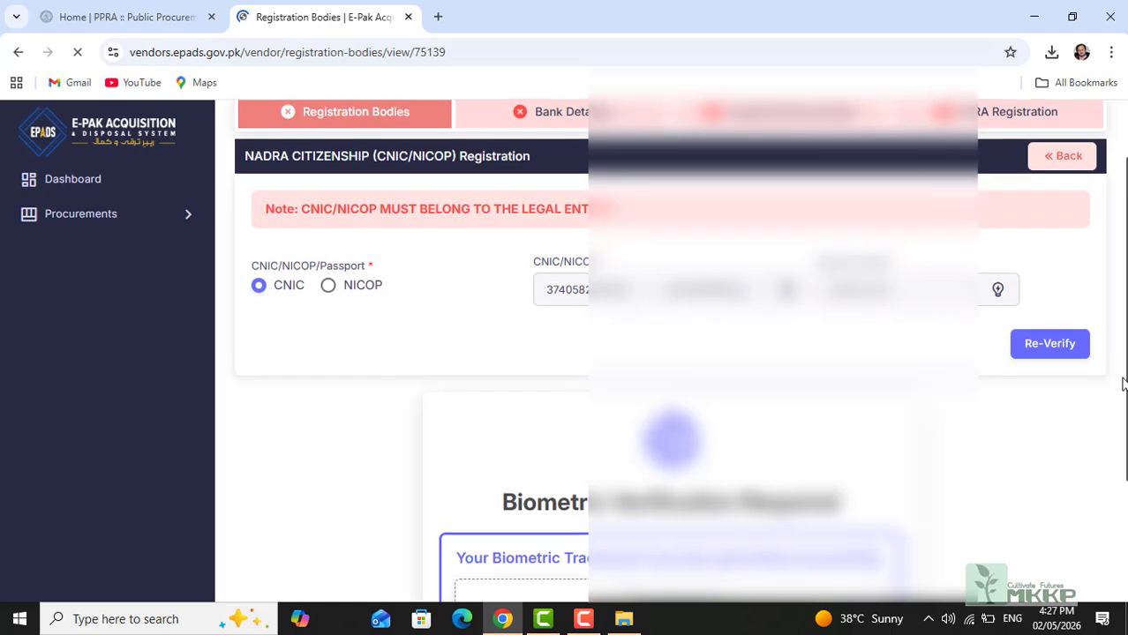
{"action": "scroll", "coordinate": [1114, 459], "scroll_direction": "down", "scroll_amount": 2}
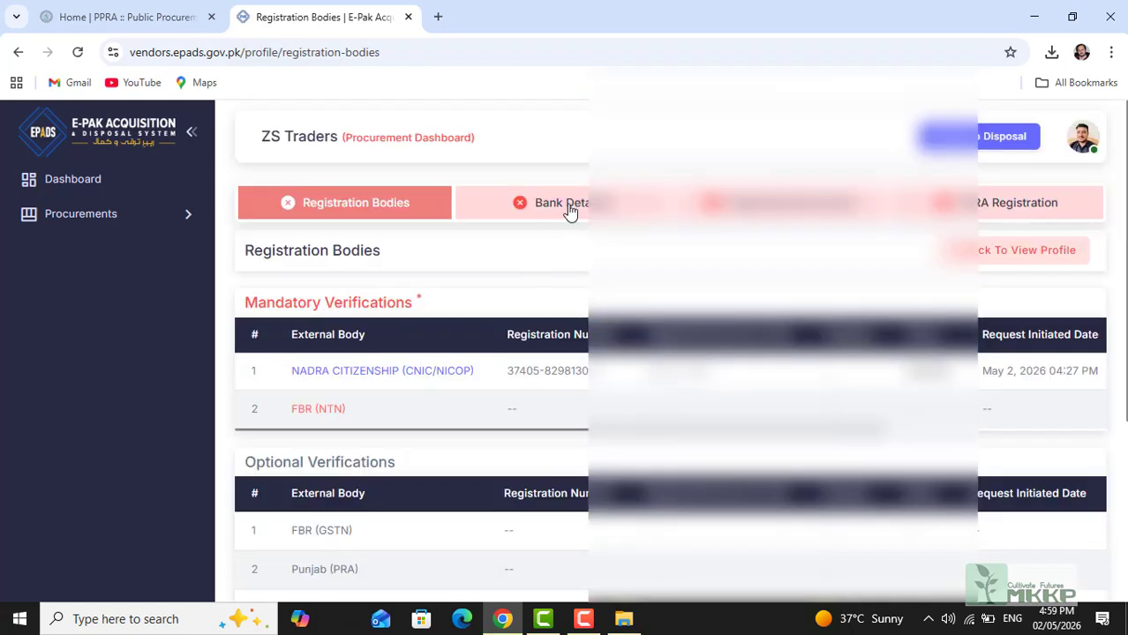
Step: Start a new bank account entry and choose Pakistan as the bank country
{"action": "left_click", "coordinate": [572, 205]}
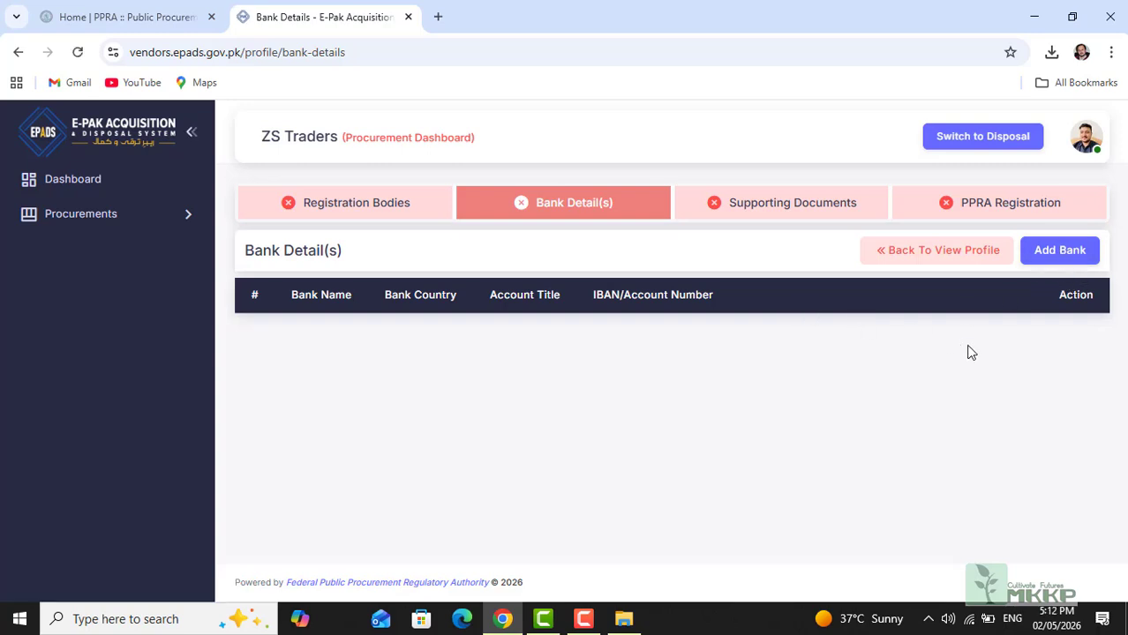
{"action": "left_click", "coordinate": [1048, 253]}
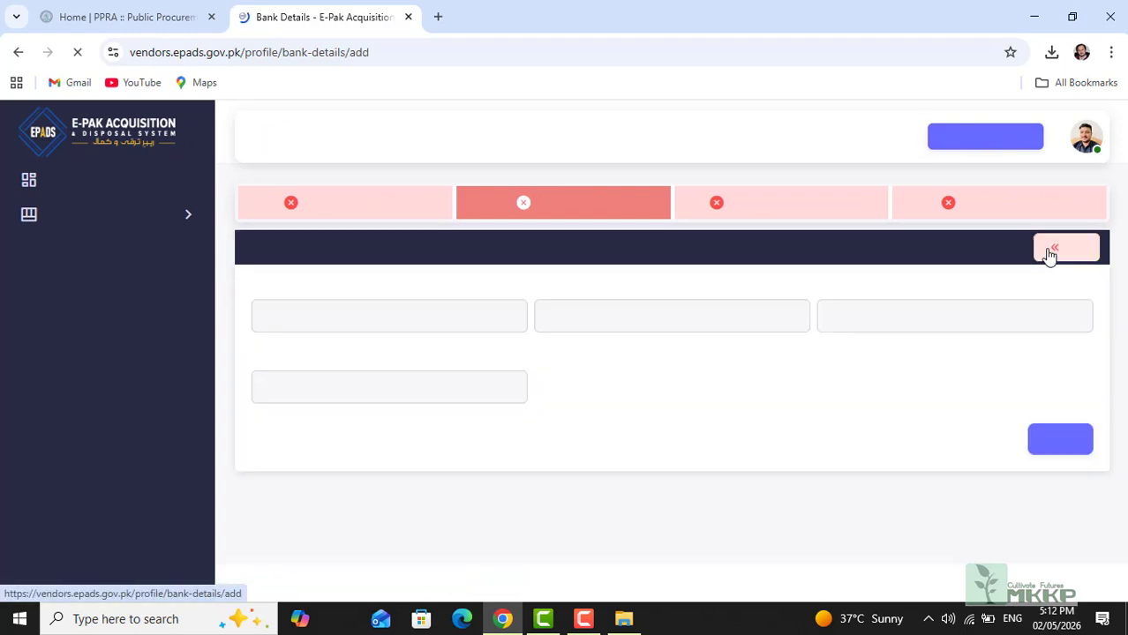
{"action": "left_click", "coordinate": [454, 318]}
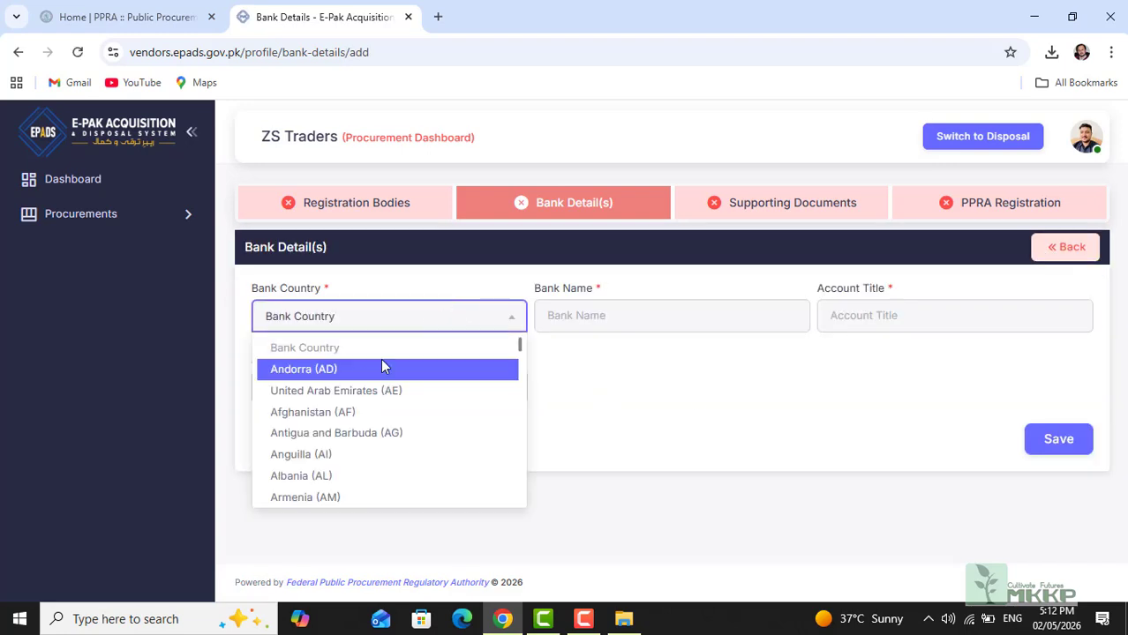
{"action": "key", "text": "Down"}
{"action": "key", "text": "Down"}
{"action": "key", "text": "Down"}
{"action": "key", "text": "Down"}
{"action": "key", "text": "Down"}
{"action": "key", "text": "Down"}
{"action": "key", "text": "Down"}
{"action": "key", "text": "Down"}
{"action": "key", "text": "Down"}
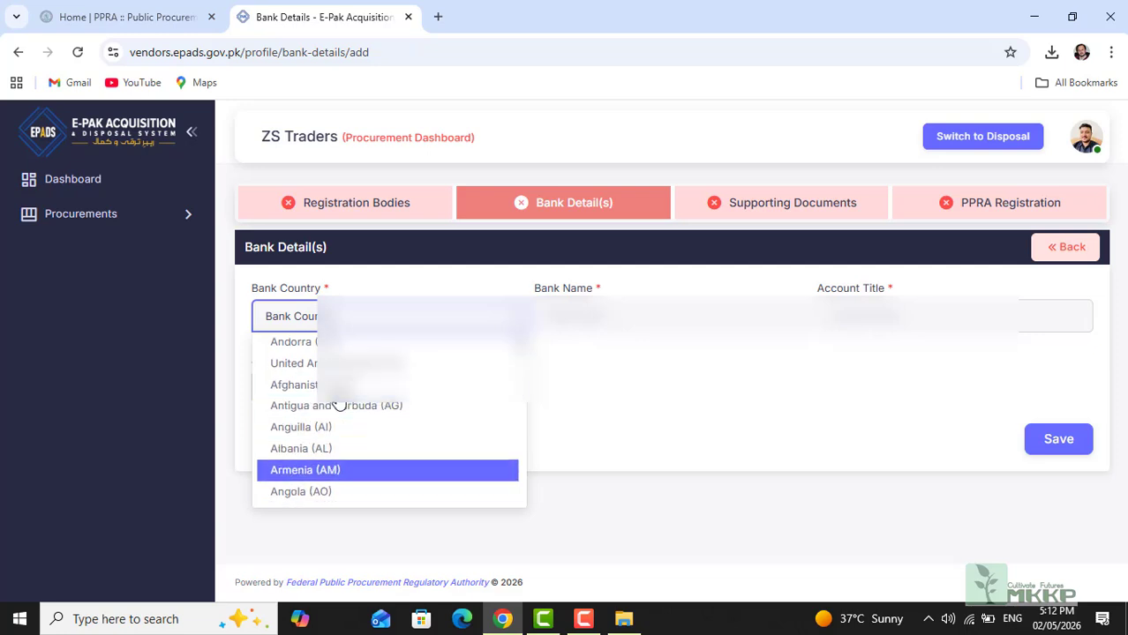
{"action": "key", "text": "Down"}
{"action": "key", "text": "Down"}
{"action": "key", "text": "Down"}
{"action": "key", "text": "Down"}
{"action": "key", "text": "Down"}
{"action": "key", "text": "Down"}
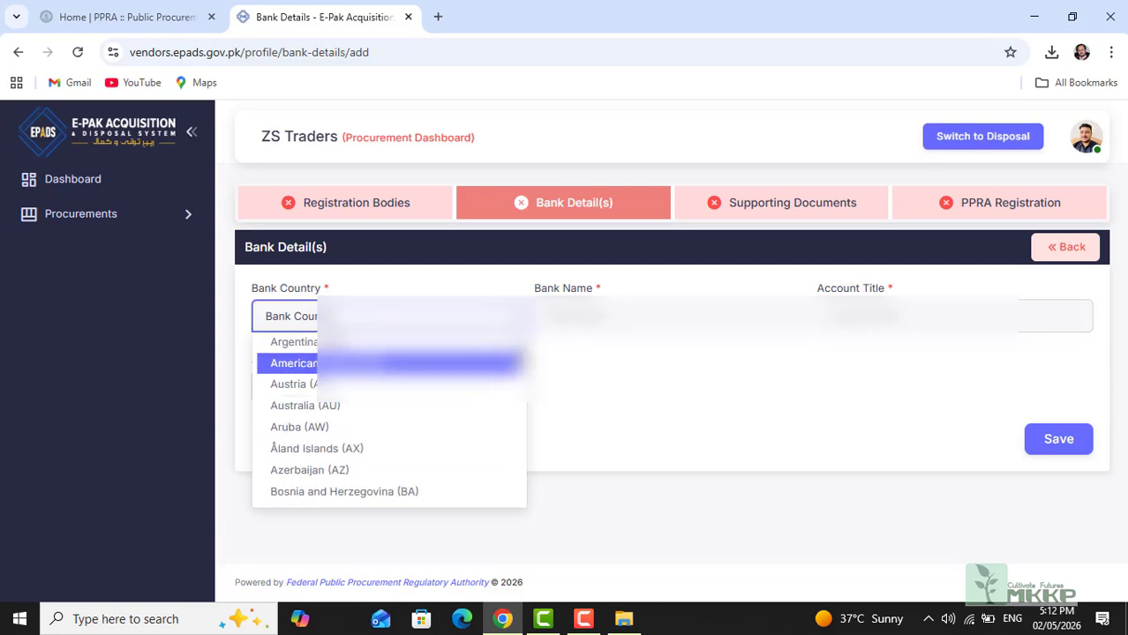
{"action": "scroll", "coordinate": [521, 408], "scroll_direction": "down", "scroll_amount": 18}
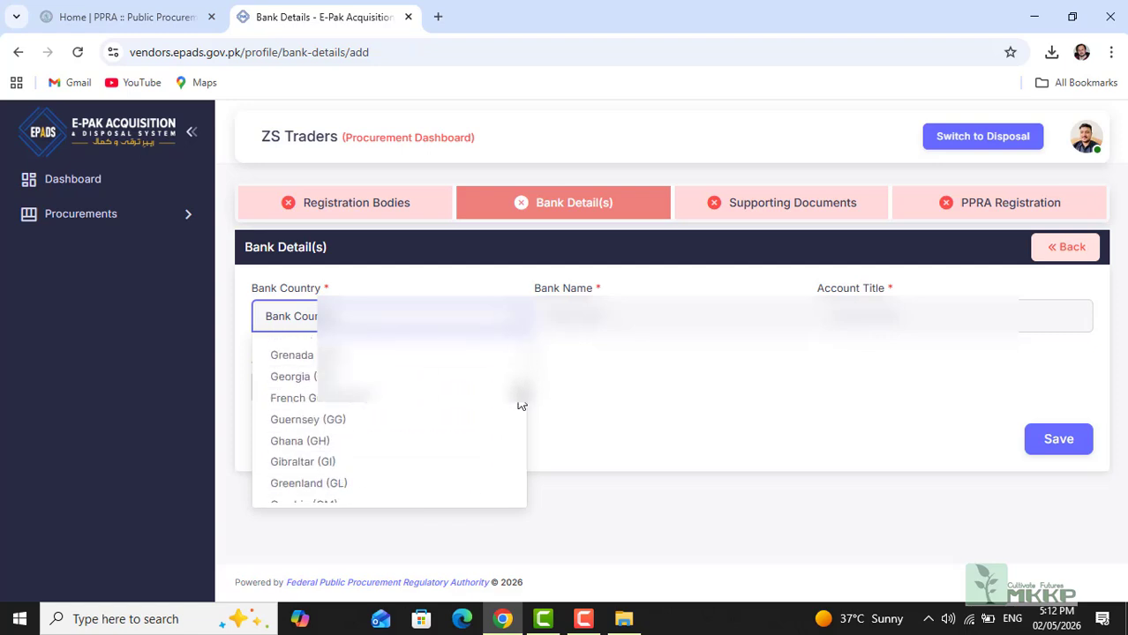
{"action": "left_click_drag", "start_coordinate": [521, 407], "coordinate": [516, 456]}
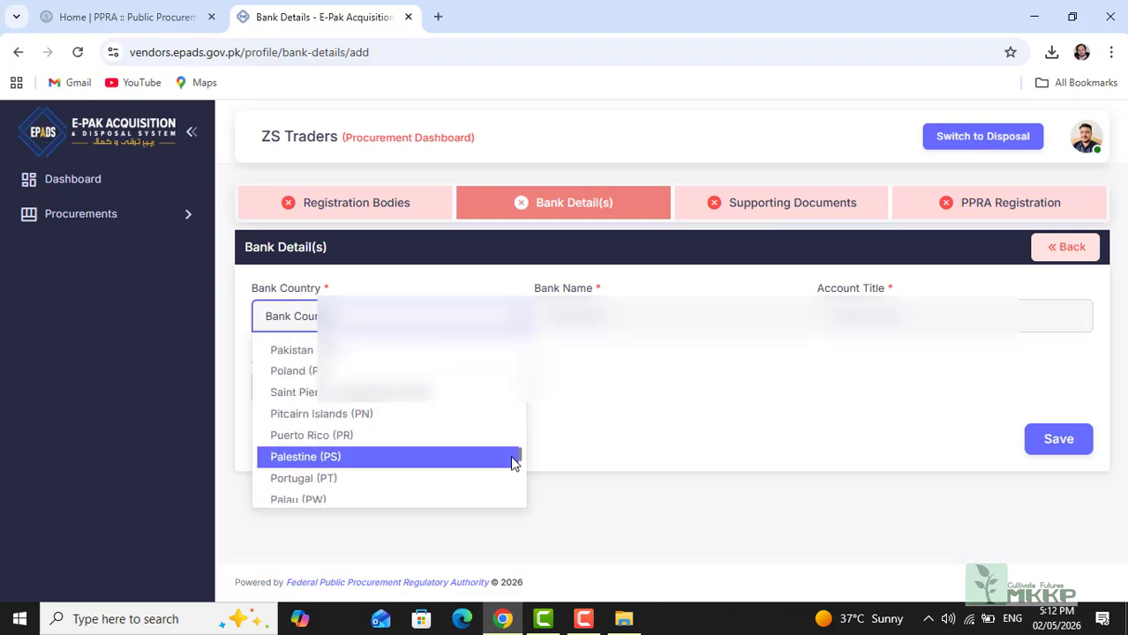
{"action": "left_click", "coordinate": [355, 353]}
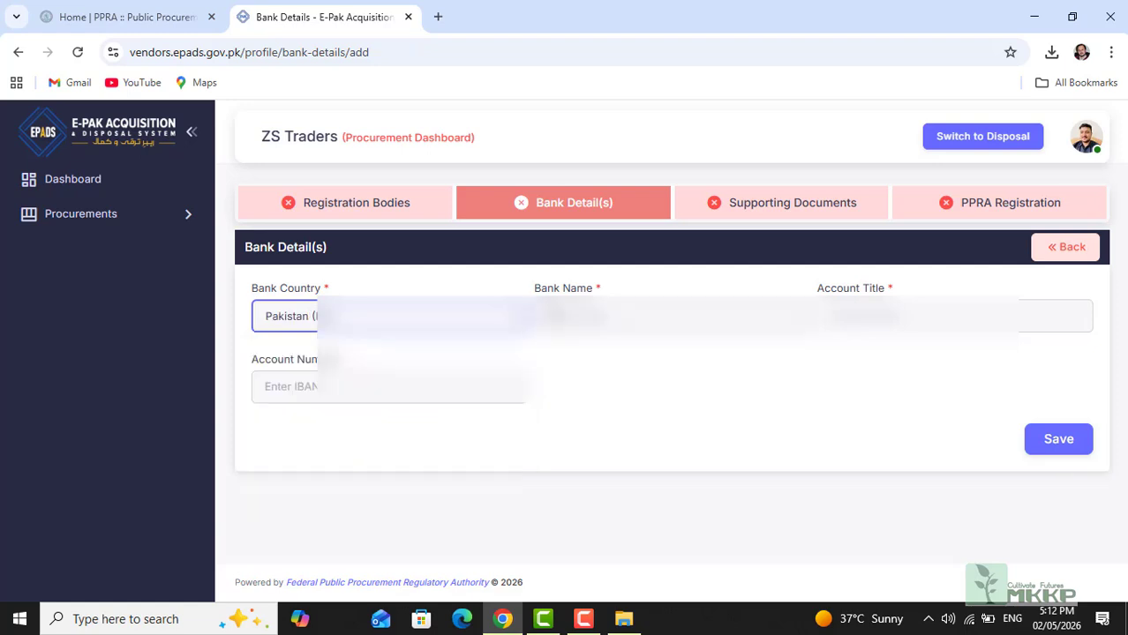
Step: Enter the bank name, account title and account number, then save the bank account
{"action": "left_click", "coordinate": [553, 316]}
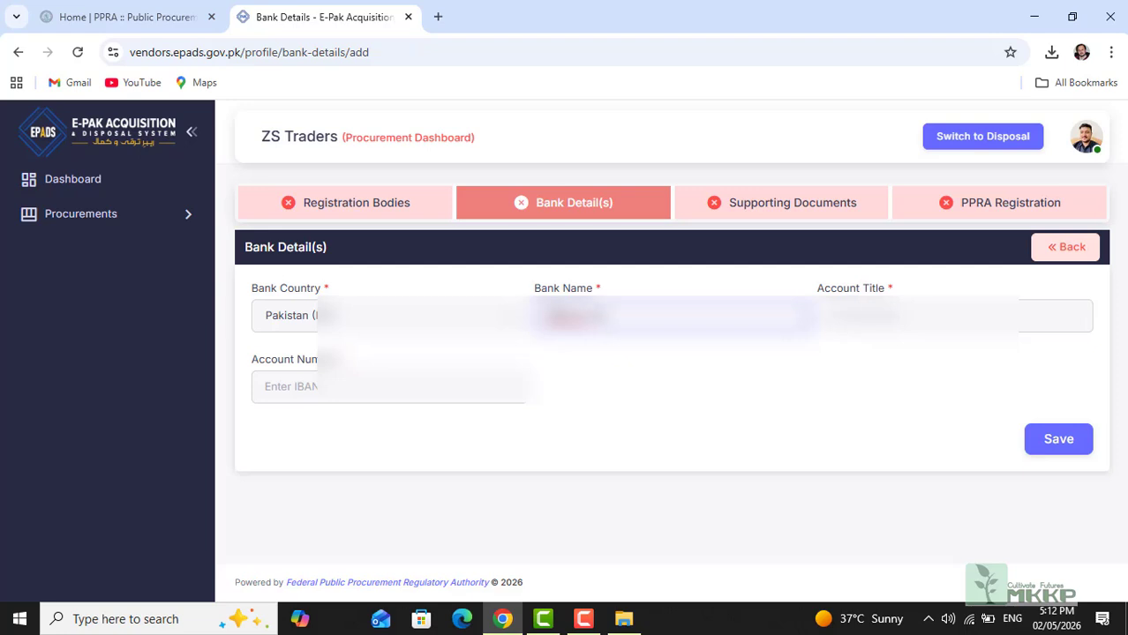
{"action": "key", "text": "Tab"}
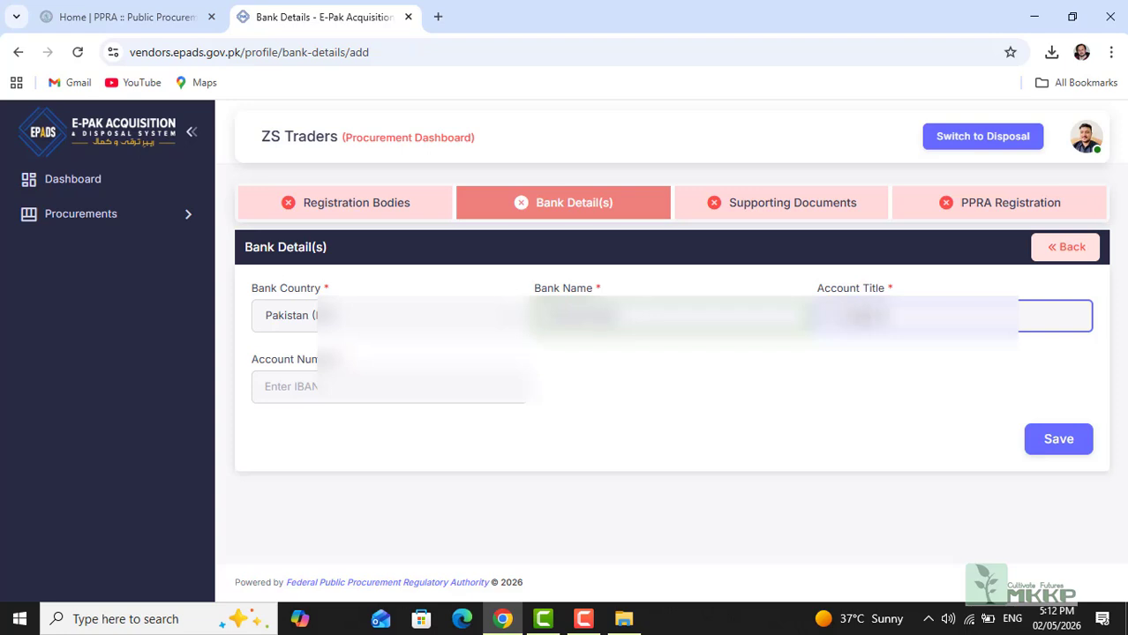
{"action": "left_click", "coordinate": [417, 388]}
{"action": "key", "text": "Tab"}
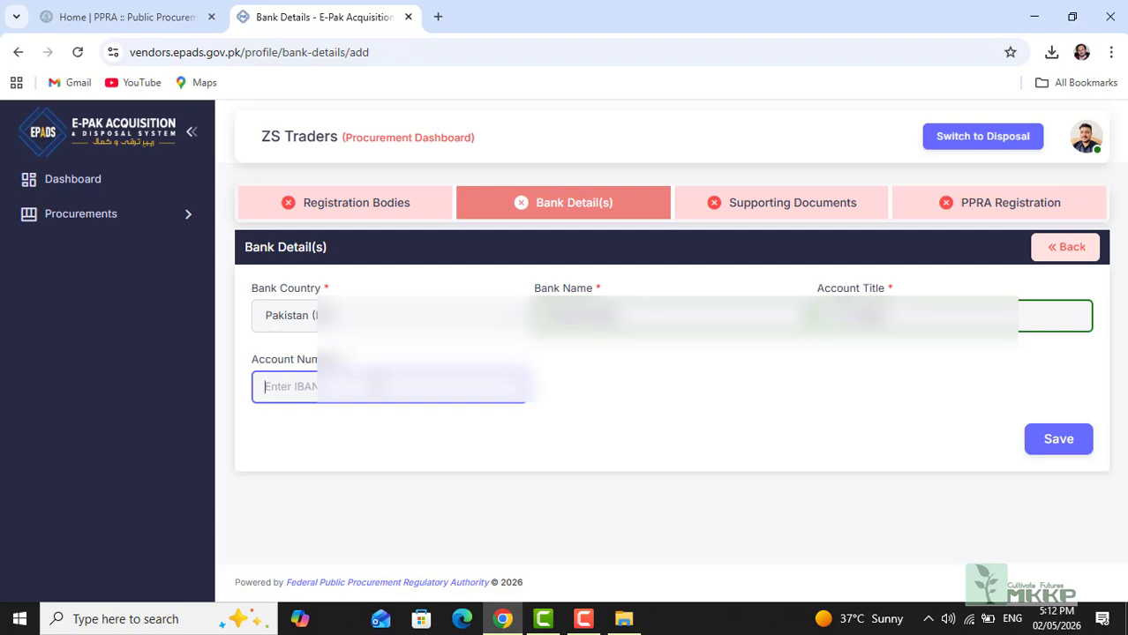
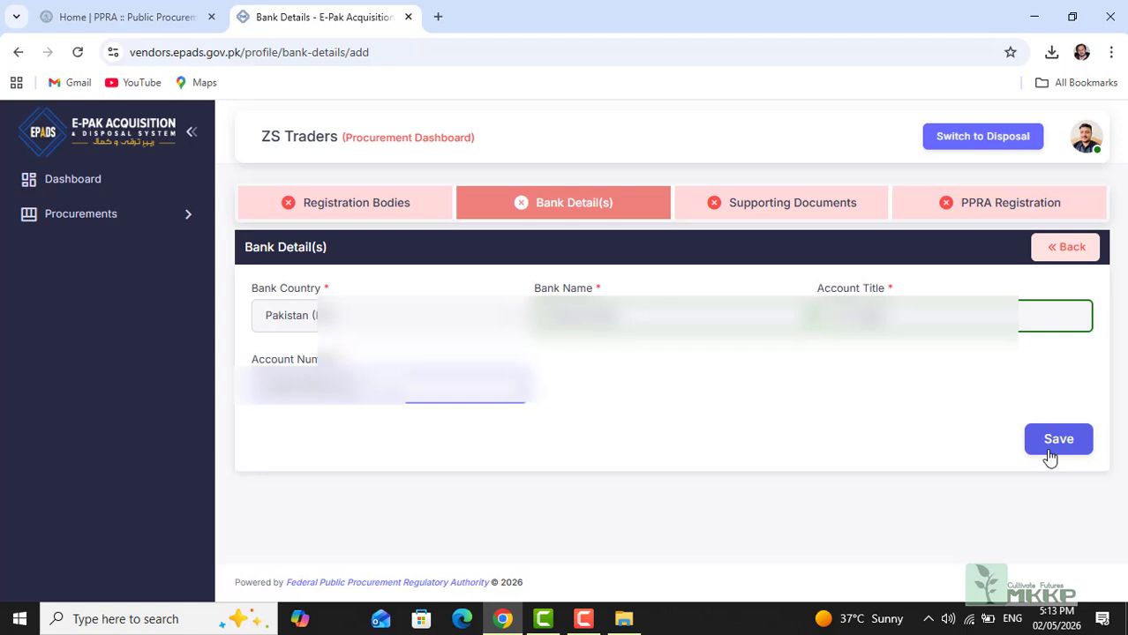
{"action": "left_click", "coordinate": [1063, 446]}
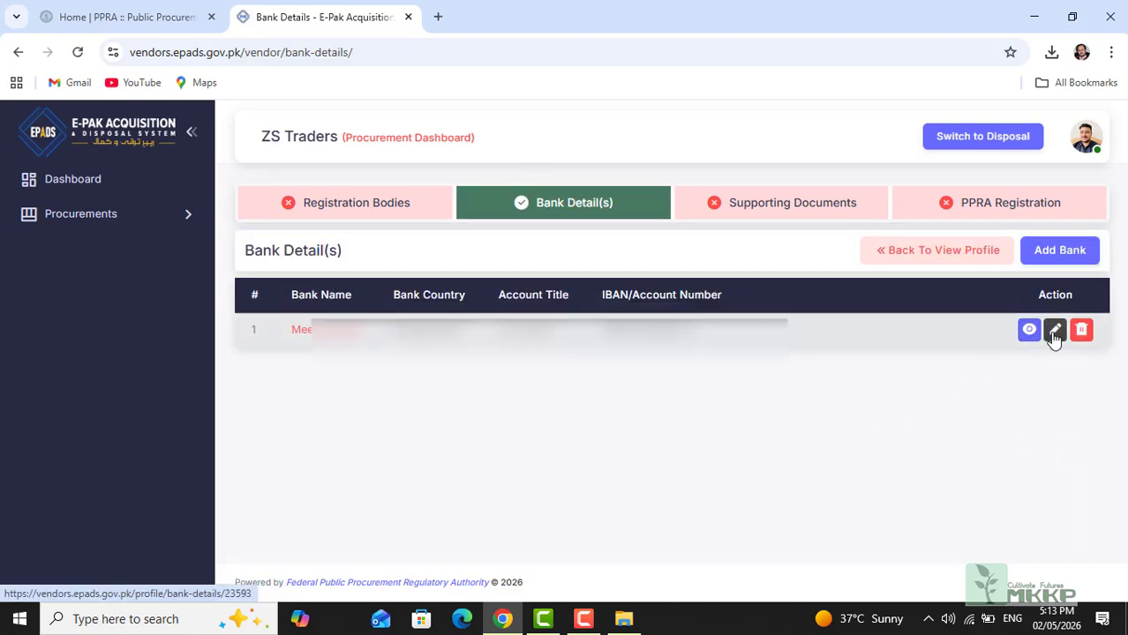
Step: Upload Zs front cnic (1).pdf as the CNIC Front Side document and save it
{"action": "left_click", "coordinate": [760, 205]}
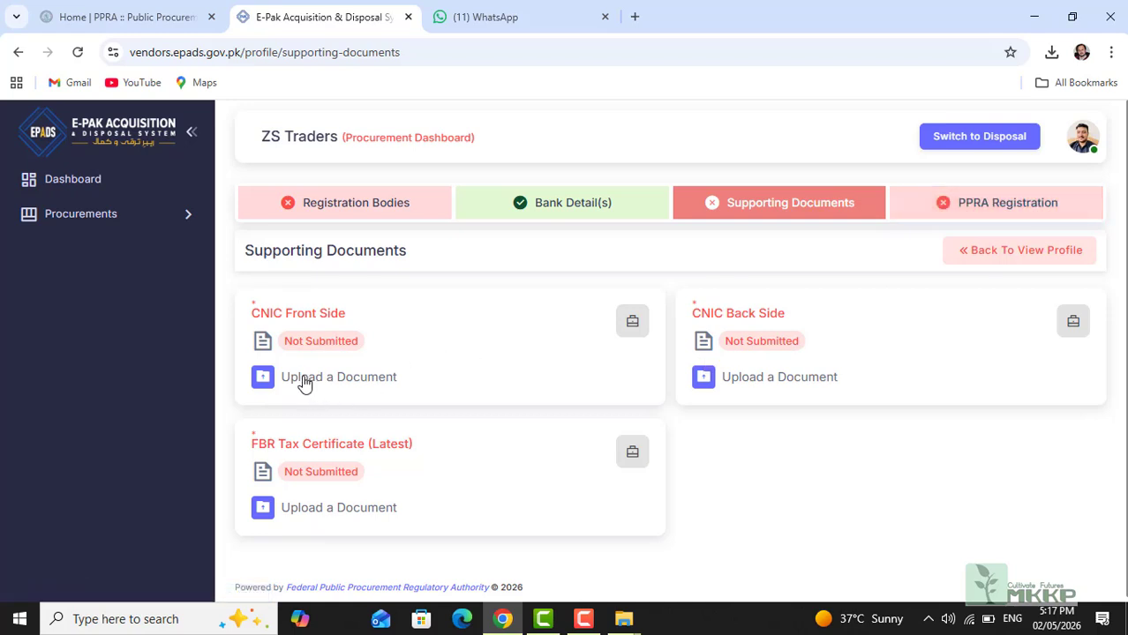
{"action": "left_click", "coordinate": [304, 380]}
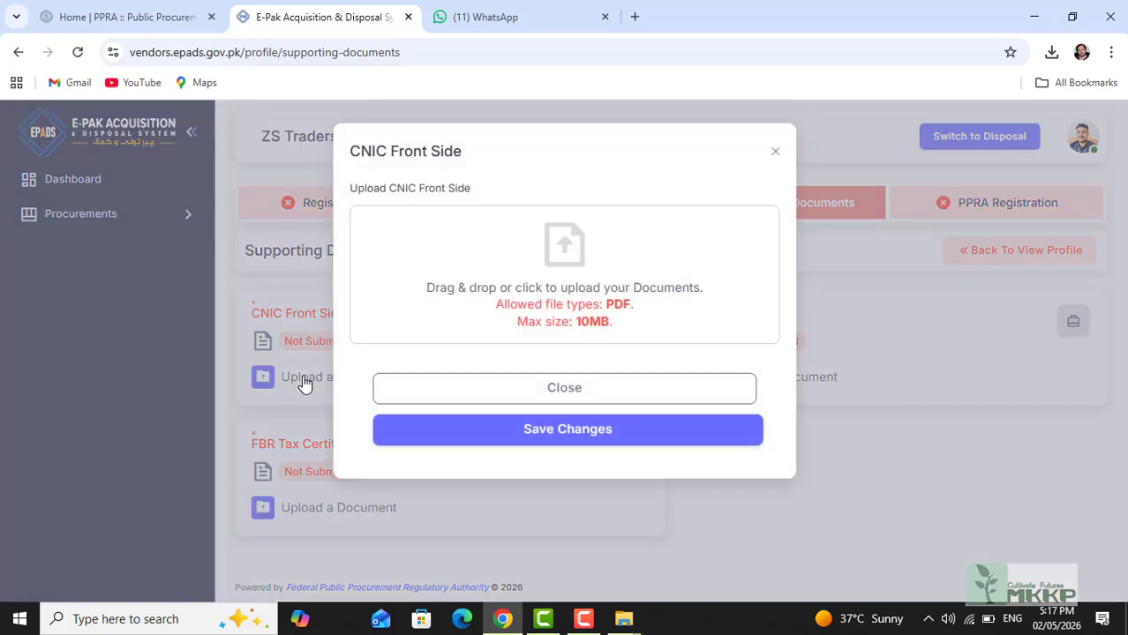
{"action": "left_click", "coordinate": [554, 305]}
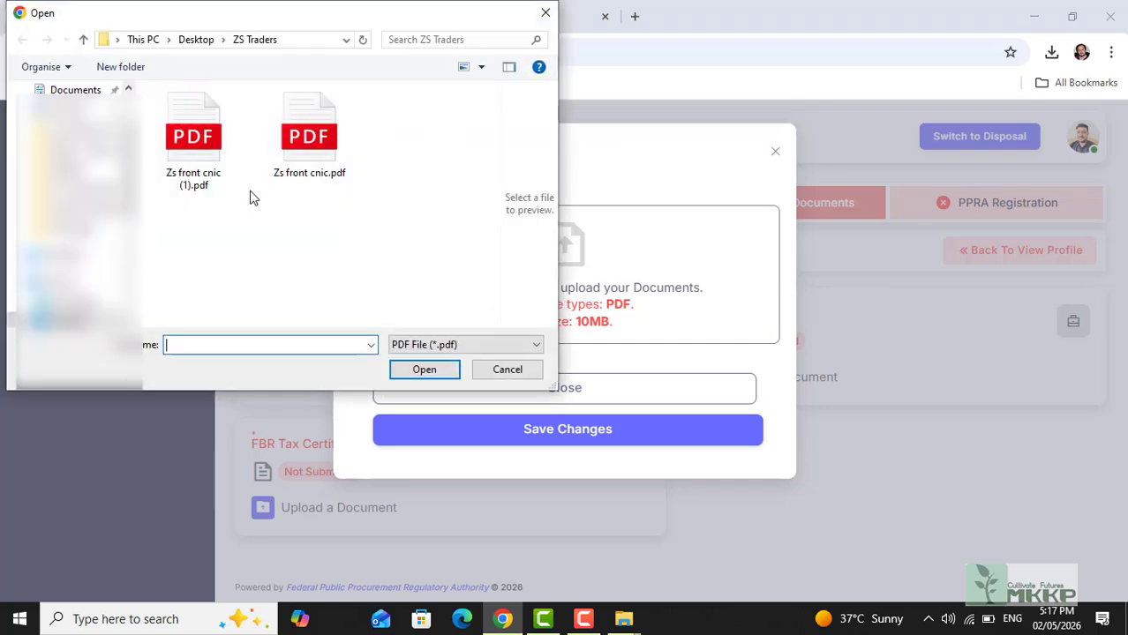
{"action": "left_click", "coordinate": [202, 152]}
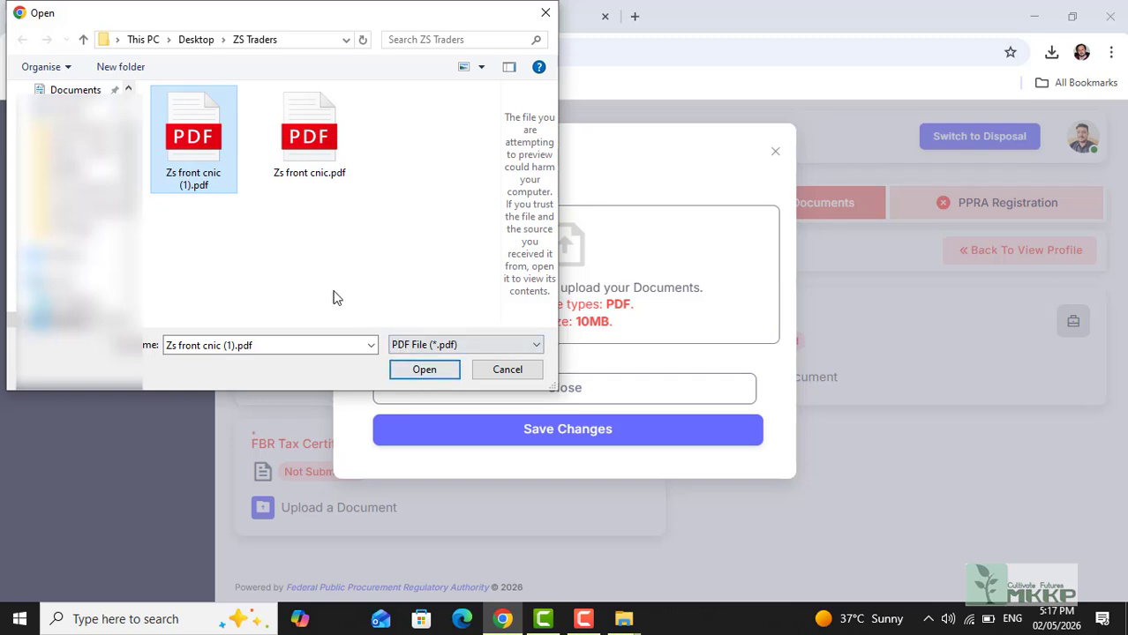
{"action": "left_click", "coordinate": [423, 372]}
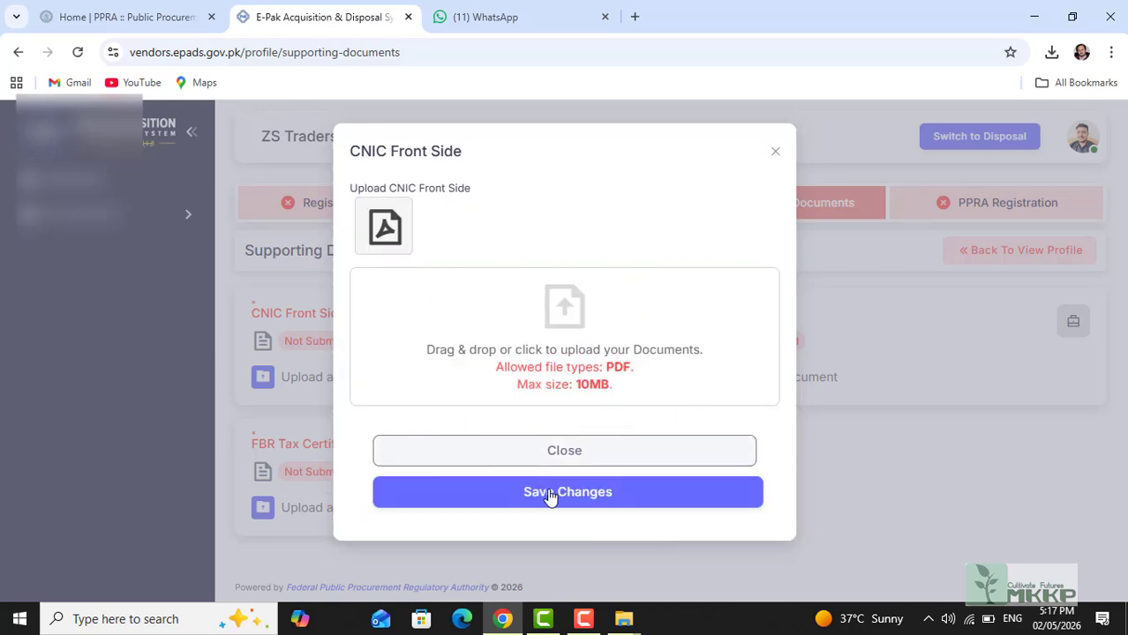
{"action": "left_click", "coordinate": [579, 499]}
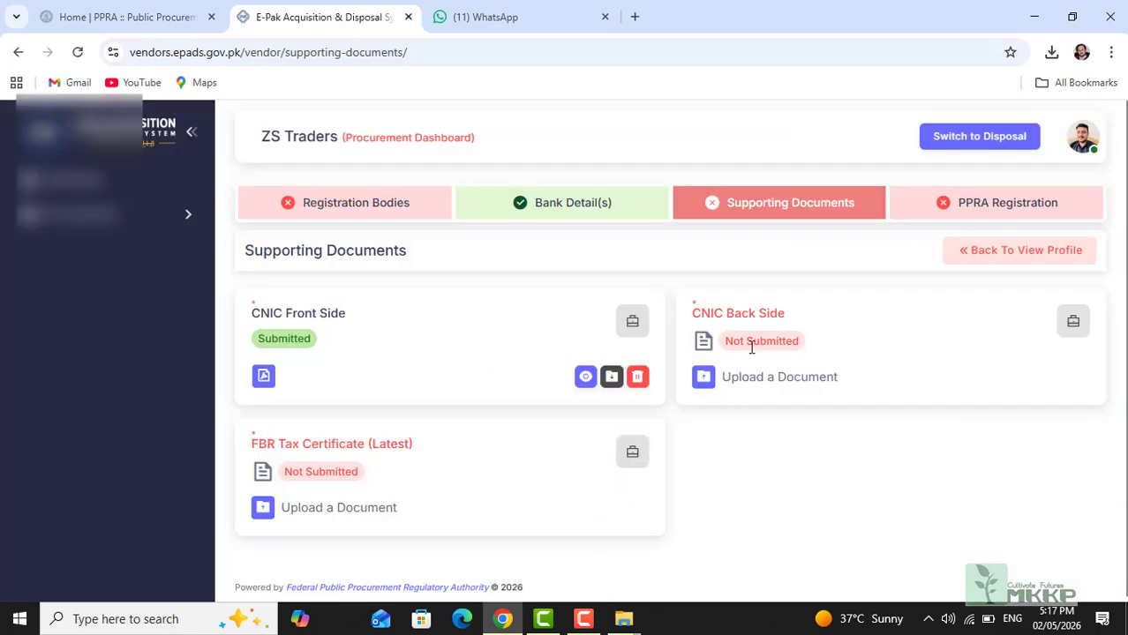
Step: Upload Zs traders back cnic.pdf as the CNIC Back Side document and save it
{"action": "left_click", "coordinate": [704, 380]}
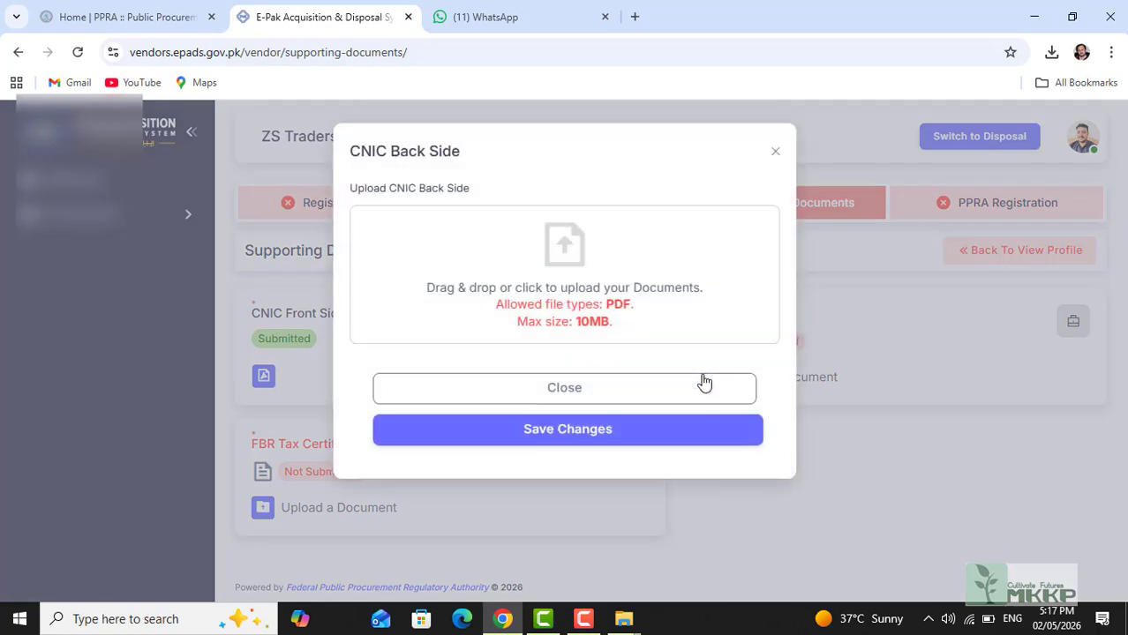
{"action": "left_click", "coordinate": [552, 293]}
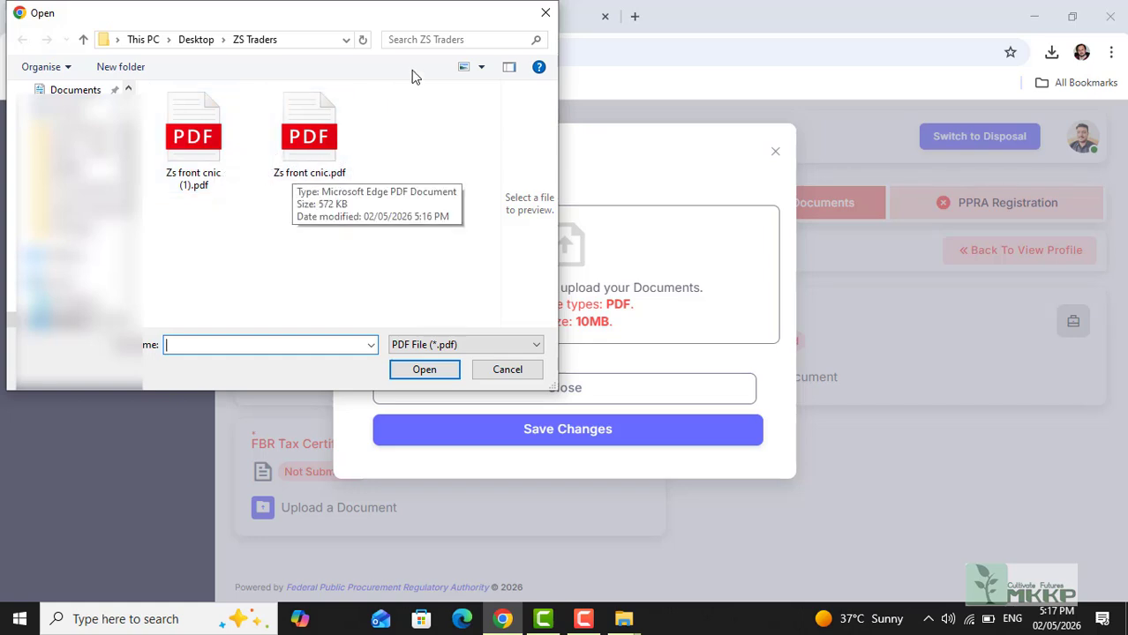
{"action": "left_click", "coordinate": [510, 371]}
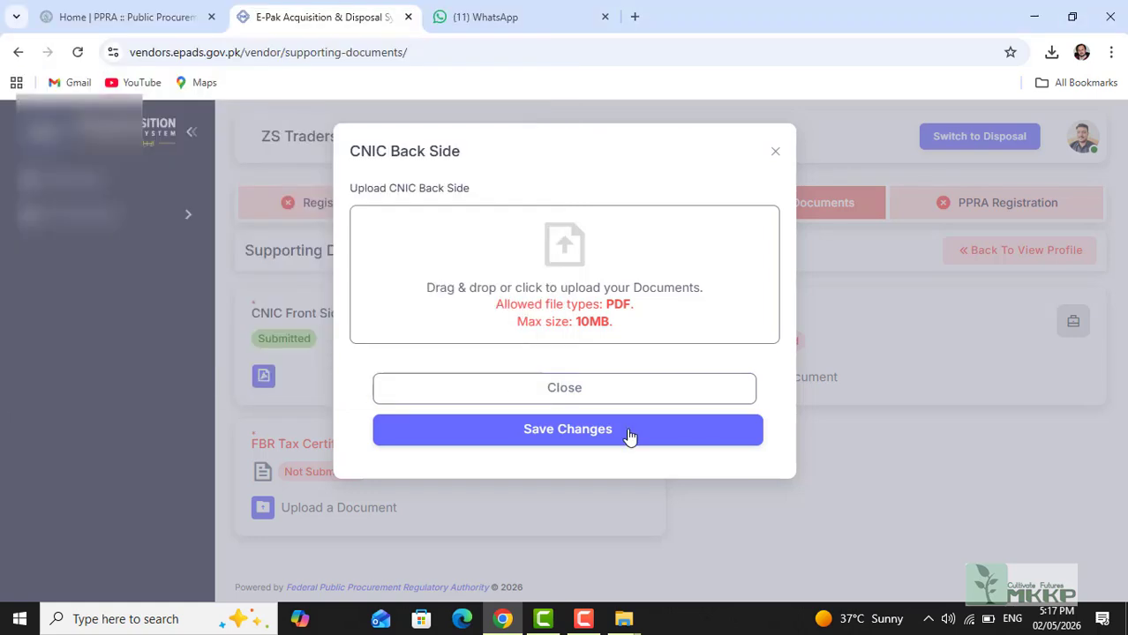
{"action": "left_click", "coordinate": [582, 623]}
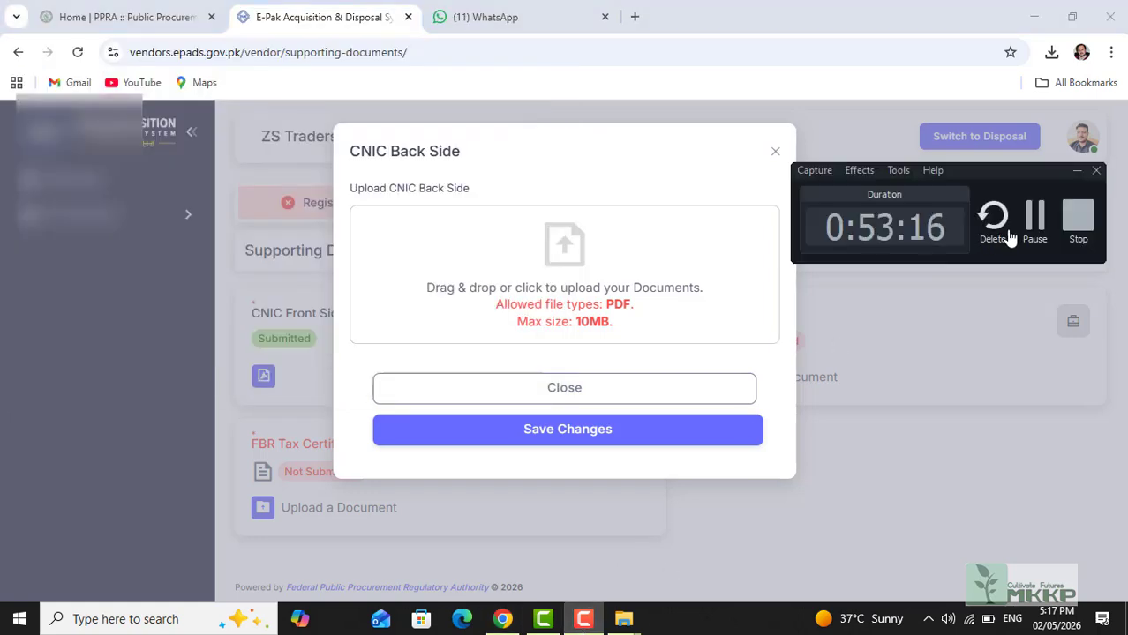
{"action": "left_click", "coordinate": [1035, 221]}
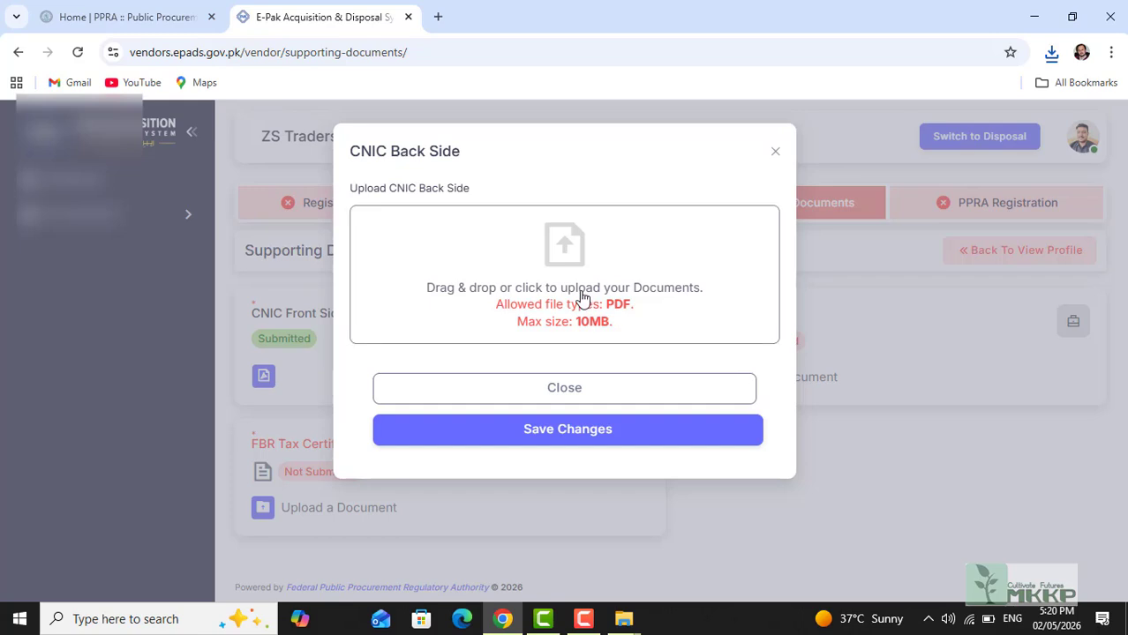
{"action": "left_click", "coordinate": [582, 298]}
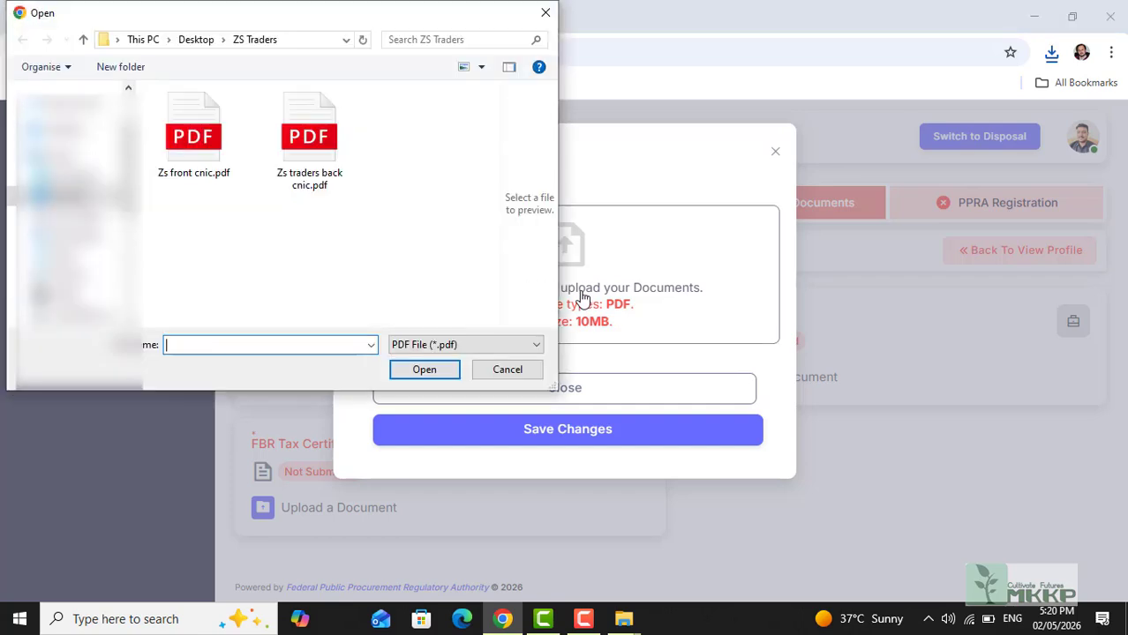
{"action": "left_click", "coordinate": [294, 162]}
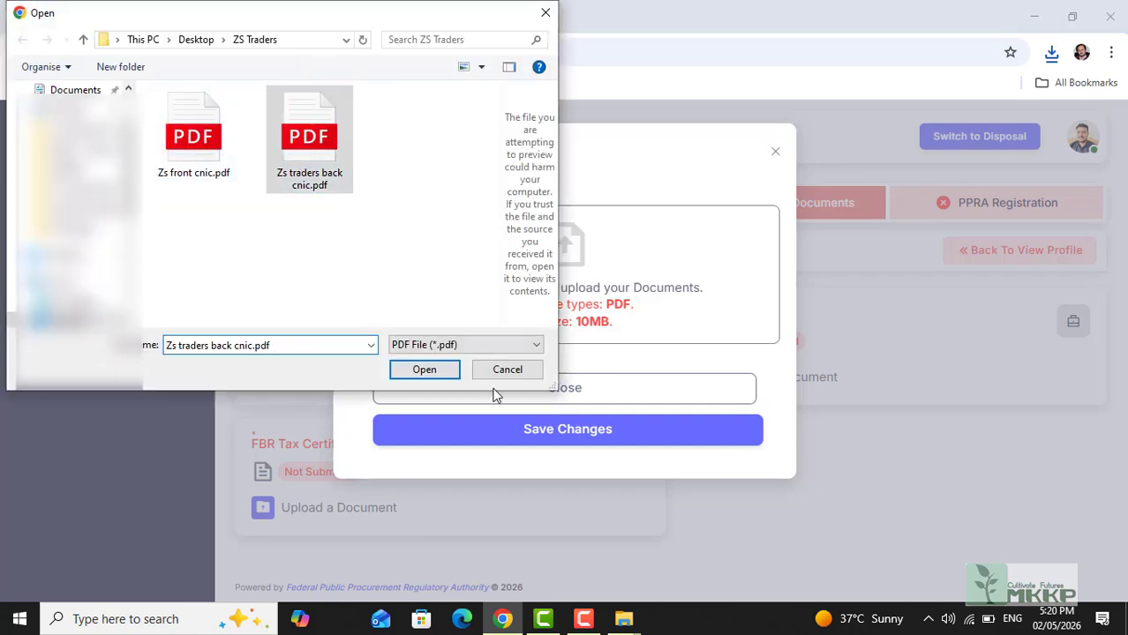
{"action": "left_click", "coordinate": [441, 378]}
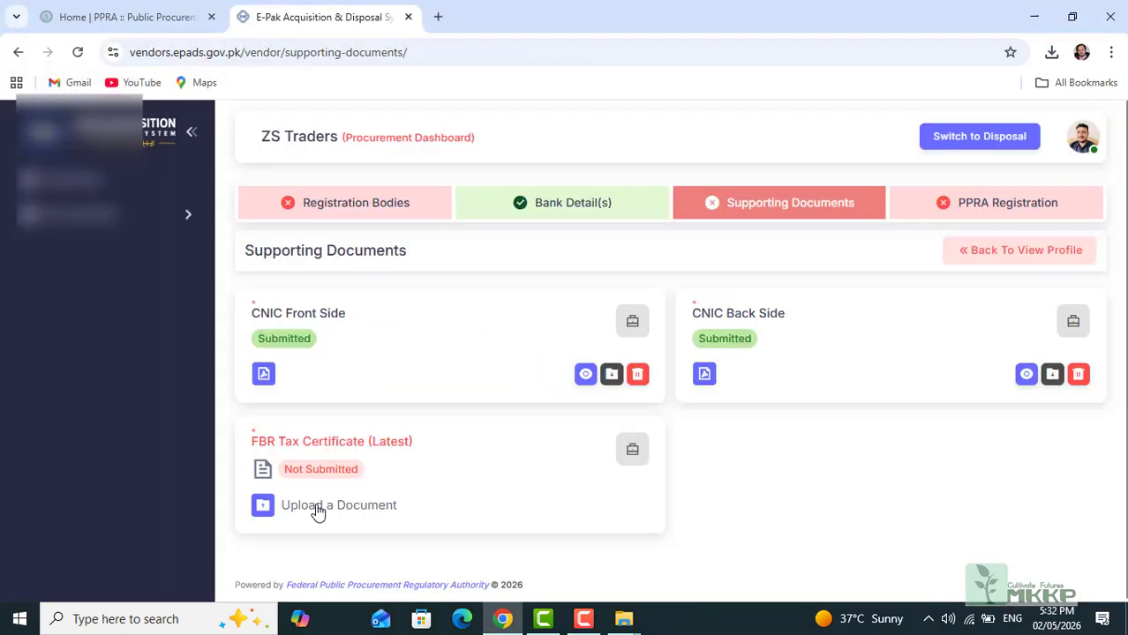
Step: Upload ZS Traders NTN.pdf as the FBR Tax Certificate (Latest) and submit it
{"action": "left_click", "coordinate": [318, 509]}
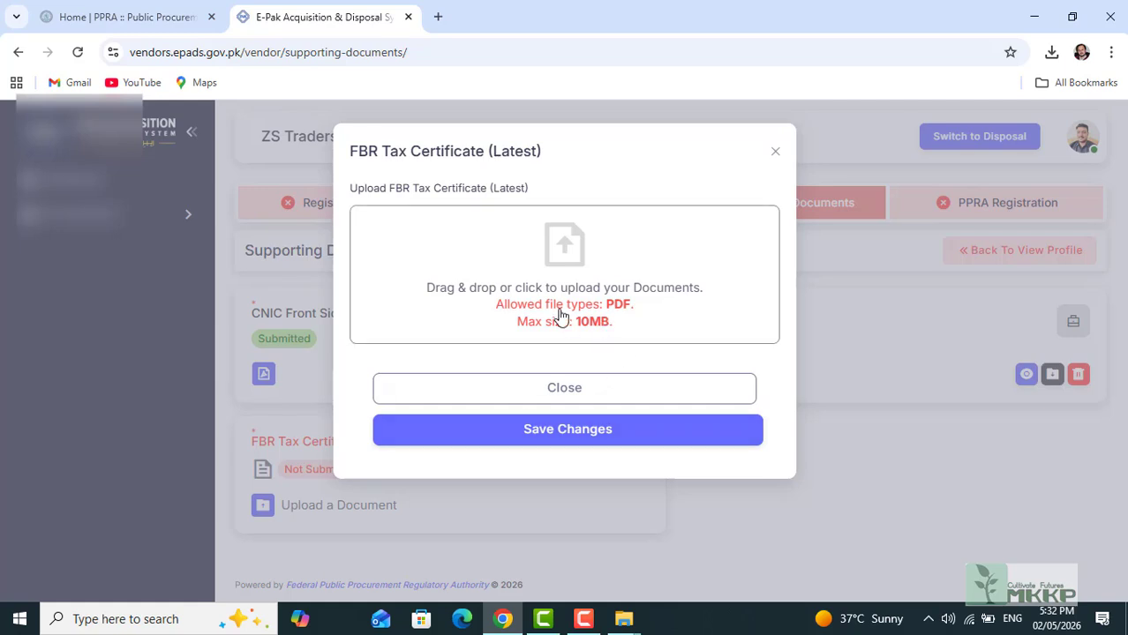
{"action": "left_click", "coordinate": [559, 315]}
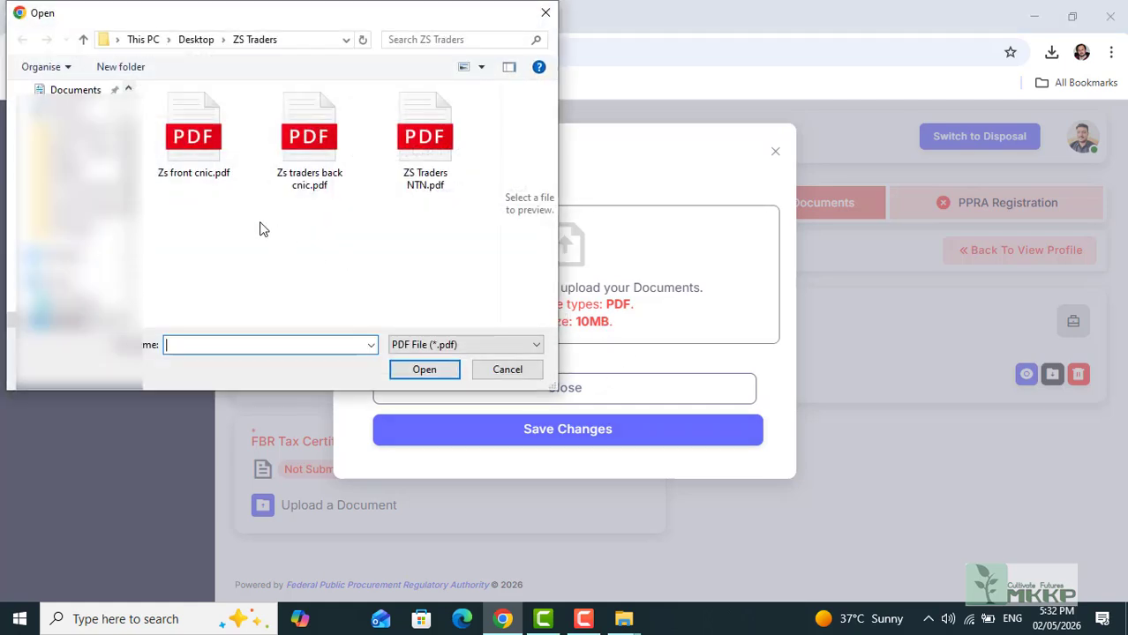
{"action": "left_click", "coordinate": [430, 164]}
{"action": "left_click", "coordinate": [425, 369]}
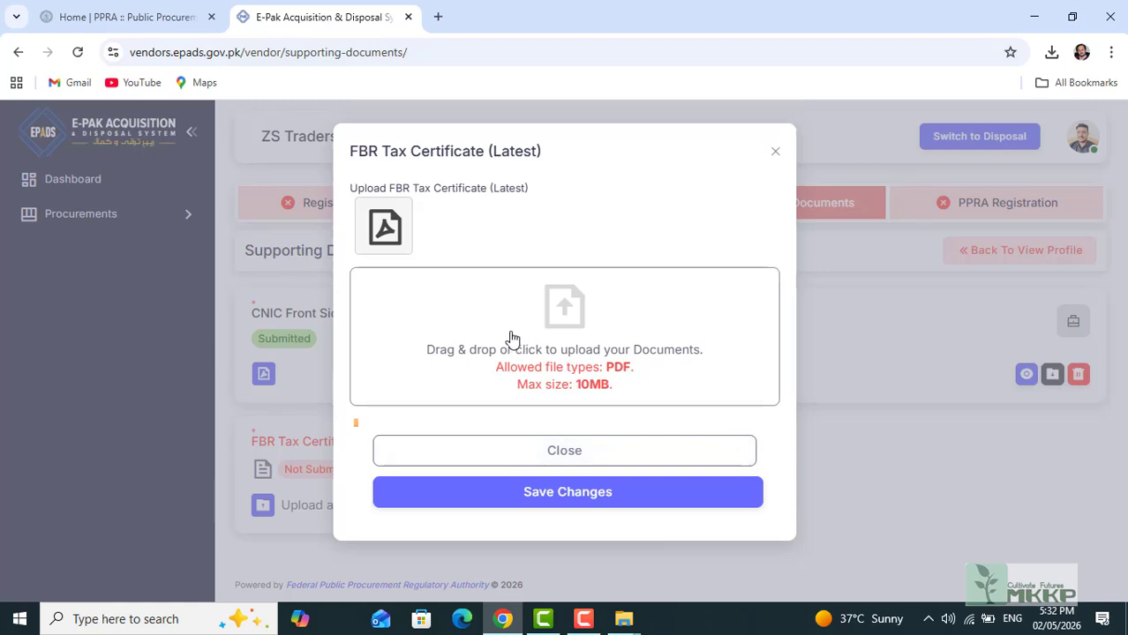
{"action": "left_click", "coordinate": [576, 494]}
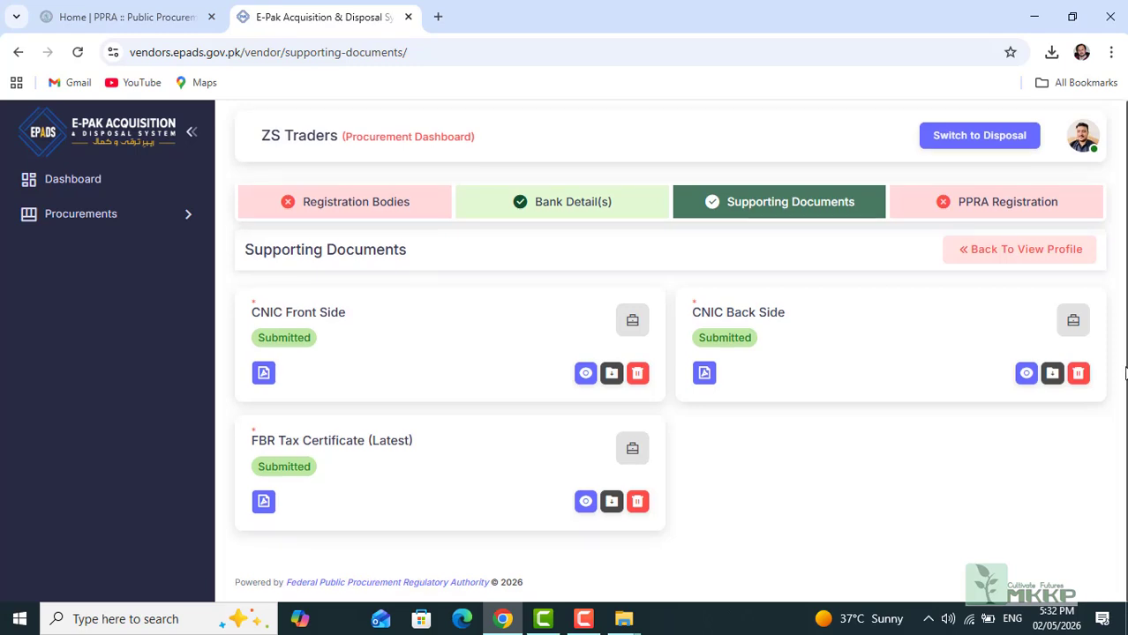
Step: Save a new PPRA registration request for the region Federal Public Procurement Regulatory Authority (PPRA)
{"action": "left_click", "coordinate": [991, 211]}
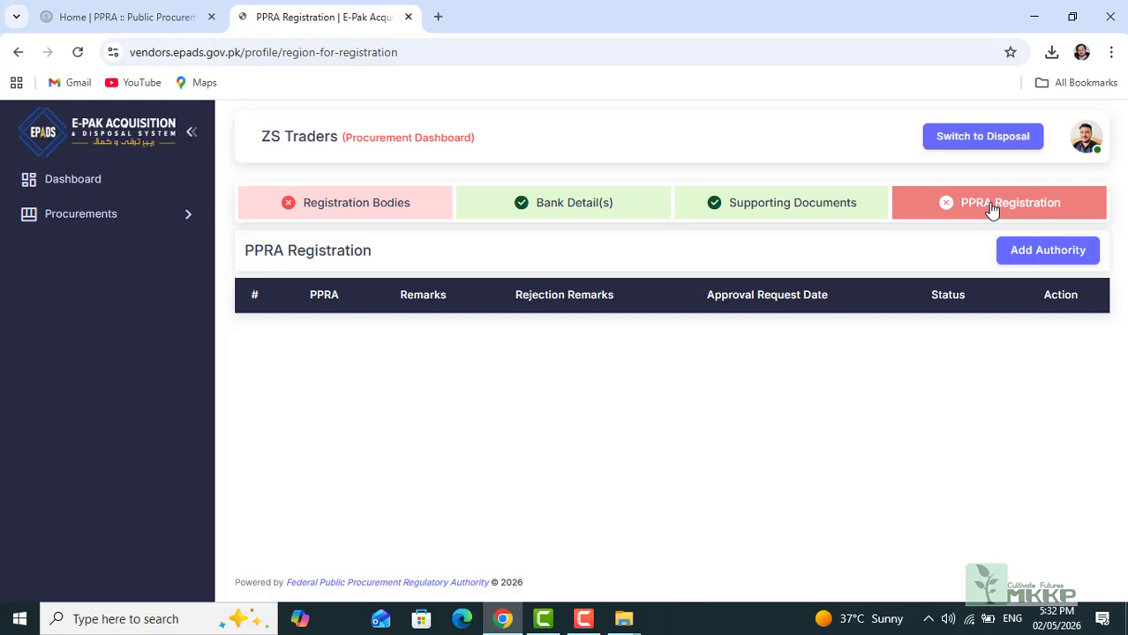
{"action": "left_click", "coordinate": [1035, 257]}
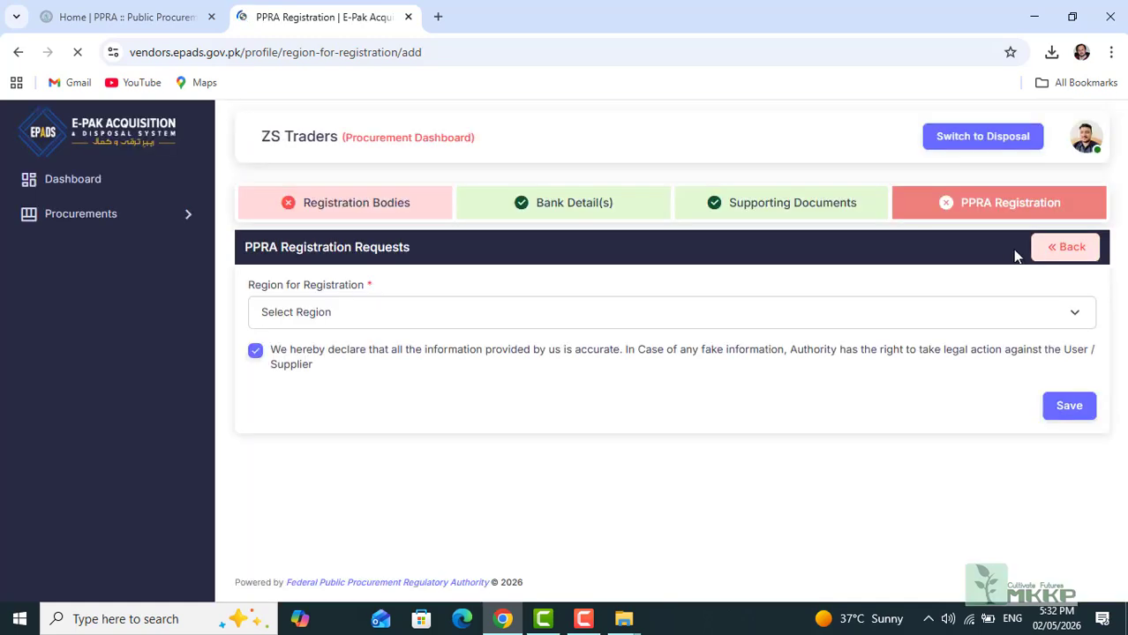
{"action": "left_click", "coordinate": [1076, 315]}
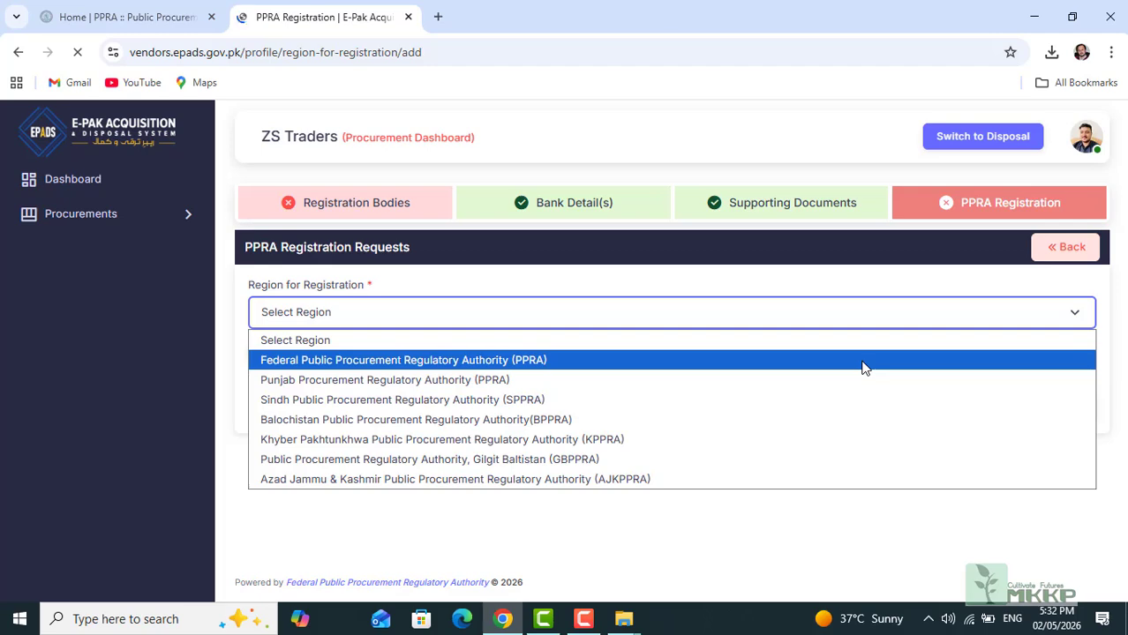
{"action": "left_click", "coordinate": [864, 368]}
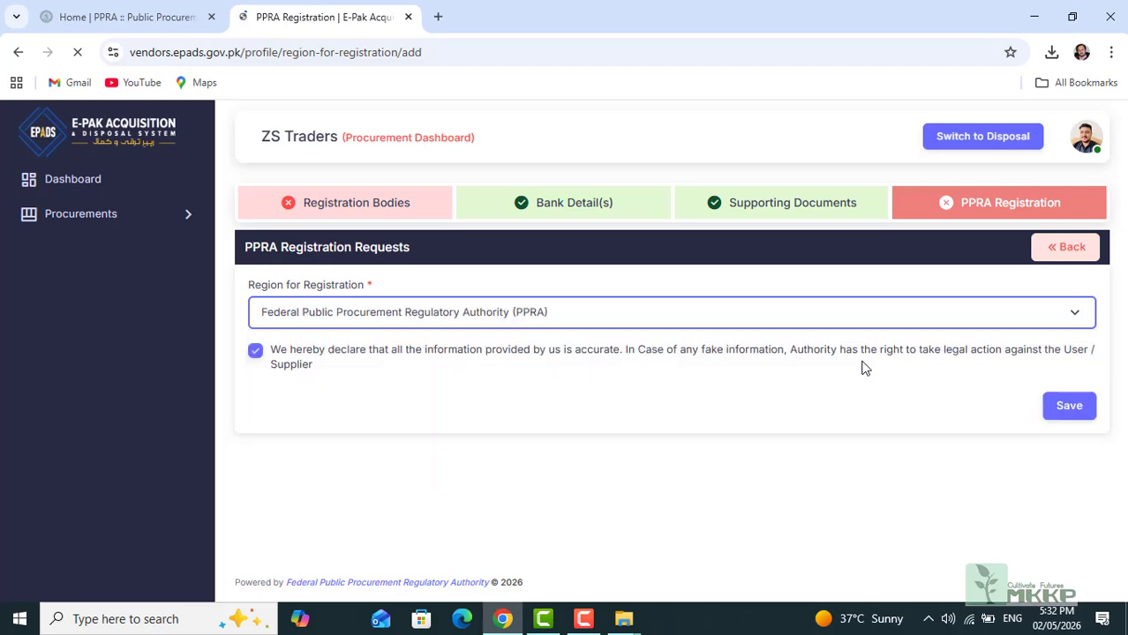
{"action": "left_click", "coordinate": [1069, 408]}
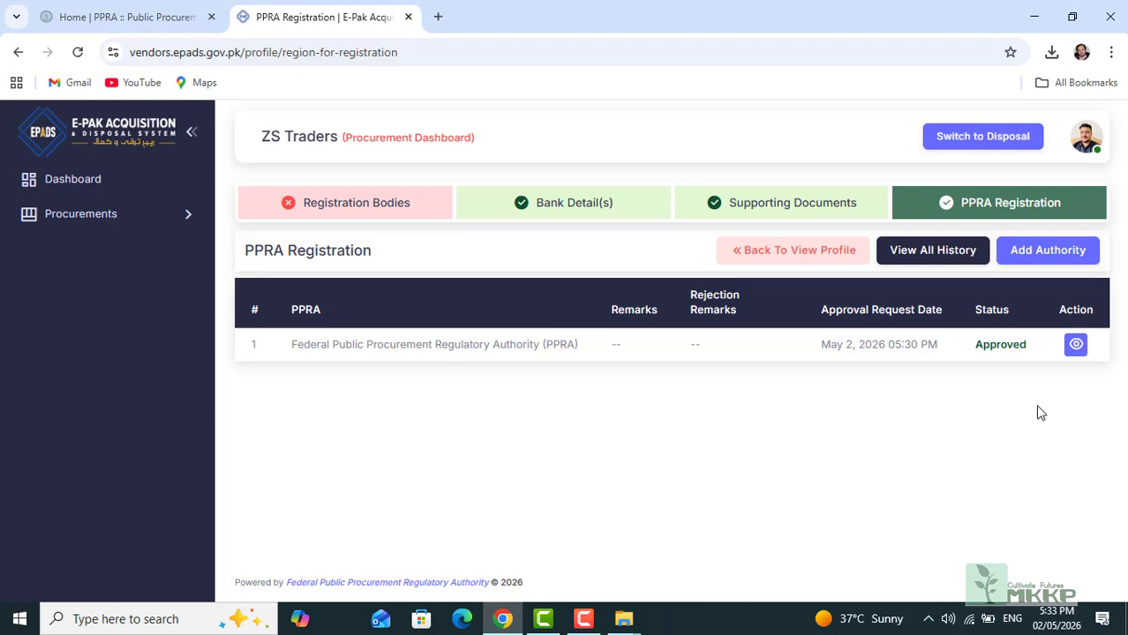
Step: Verify the business NTN through the FBR (NTN) form under Registration Bodies
{"action": "left_click", "coordinate": [377, 214]}
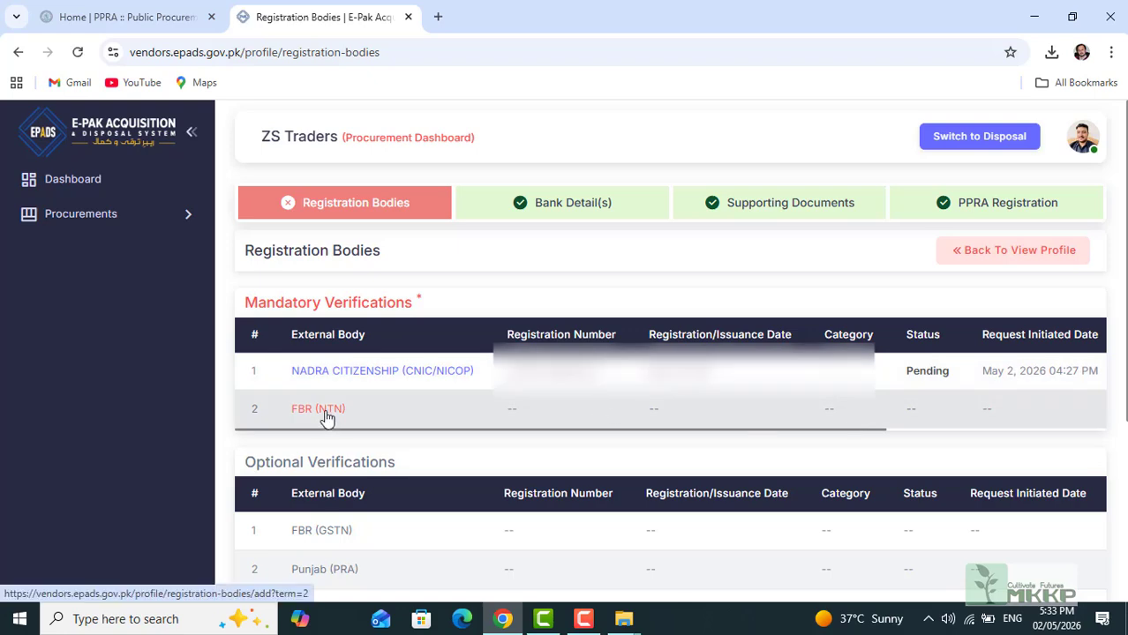
{"action": "left_click", "coordinate": [333, 411]}
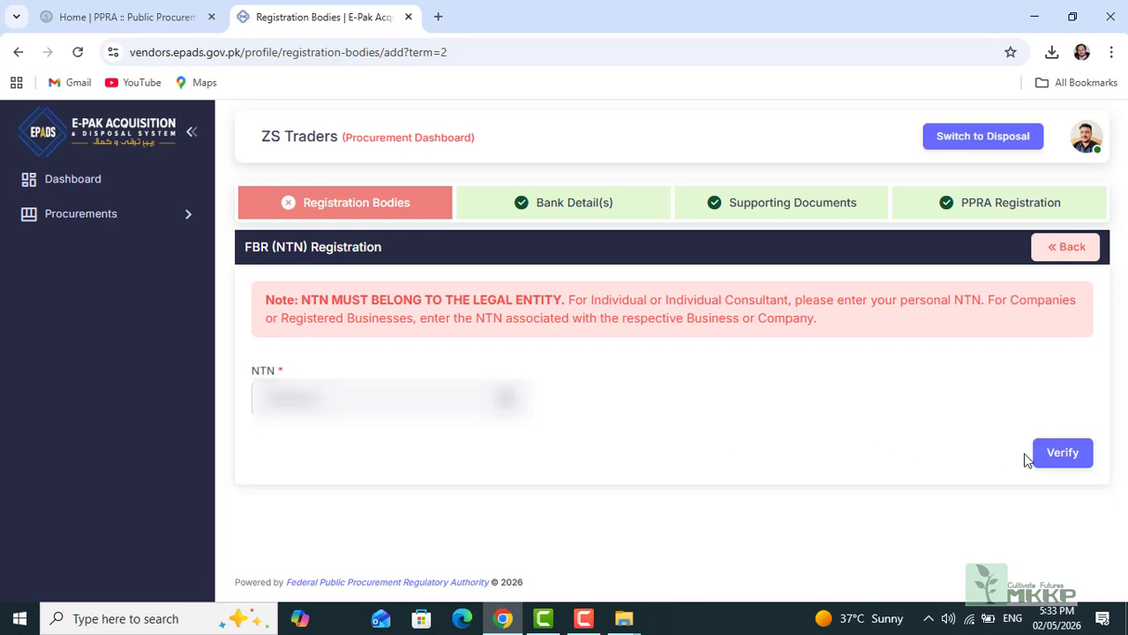
{"action": "left_click", "coordinate": [1063, 460]}
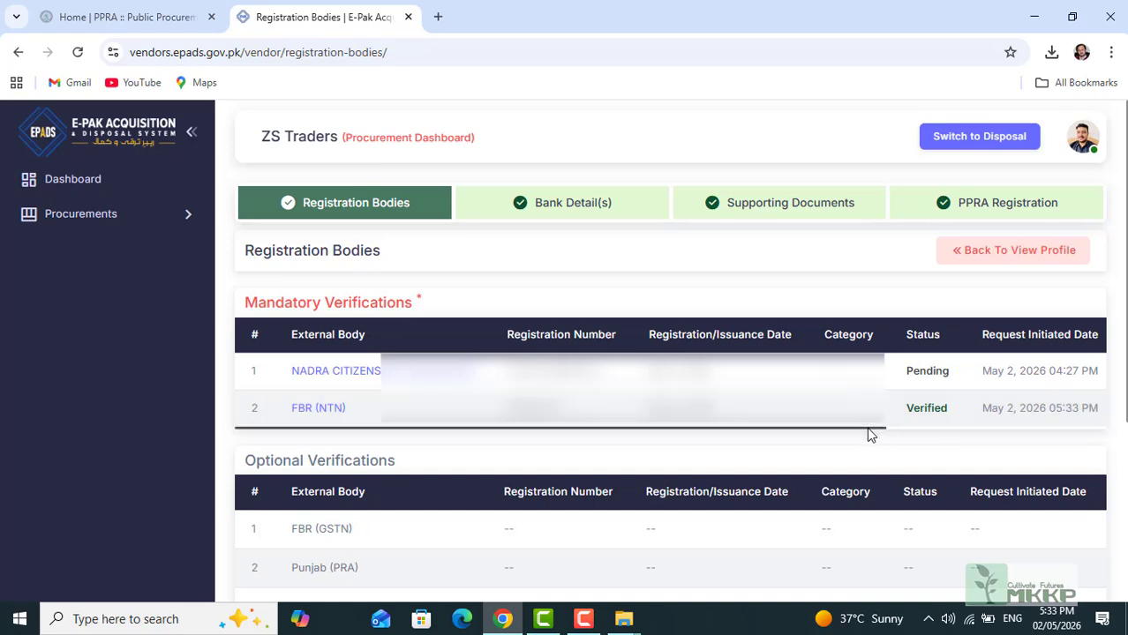
Step: Submit the FBR (GSTN) registration number with registration date December 26, 2023 for verification
{"action": "scroll", "coordinate": [345, 428], "scroll_direction": "down", "scroll_amount": 1}
{"action": "left_click", "coordinate": [345, 425]}
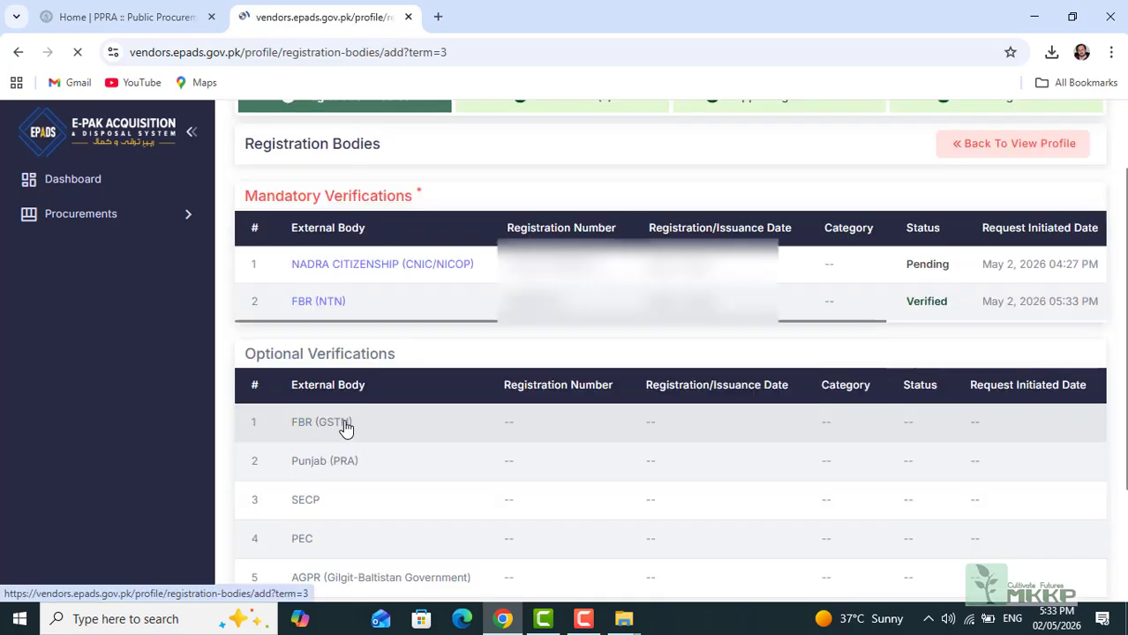
{"action": "left_click", "coordinate": [355, 329]}
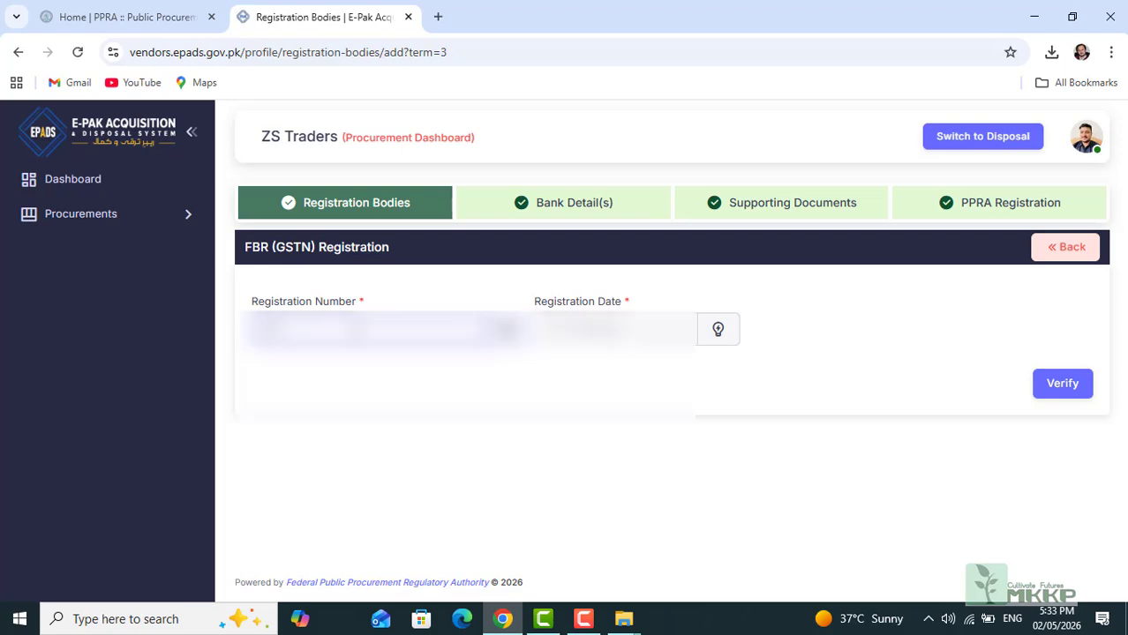
{"action": "type", "text": "0000"}
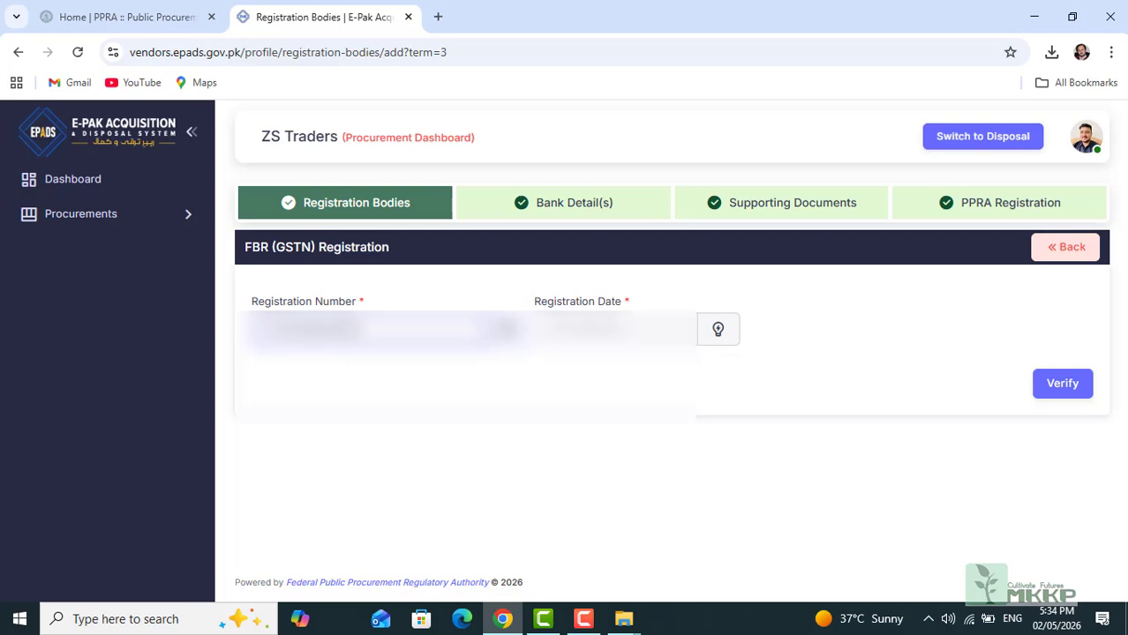
{"action": "left_click", "coordinate": [590, 330]}
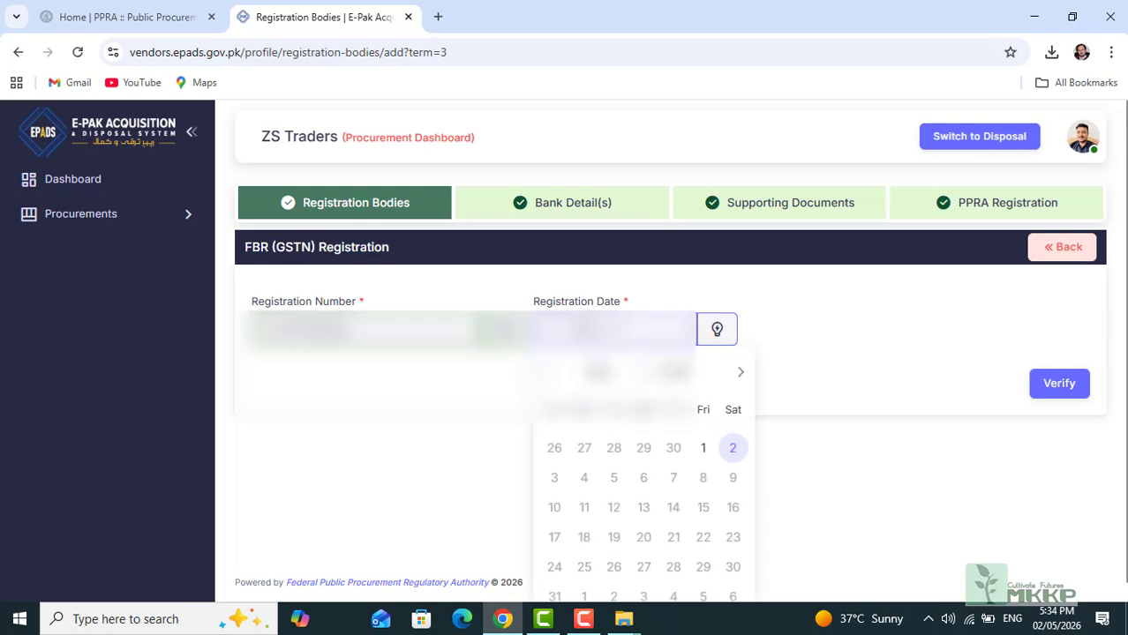
{"action": "left_click", "coordinate": [703, 379]}
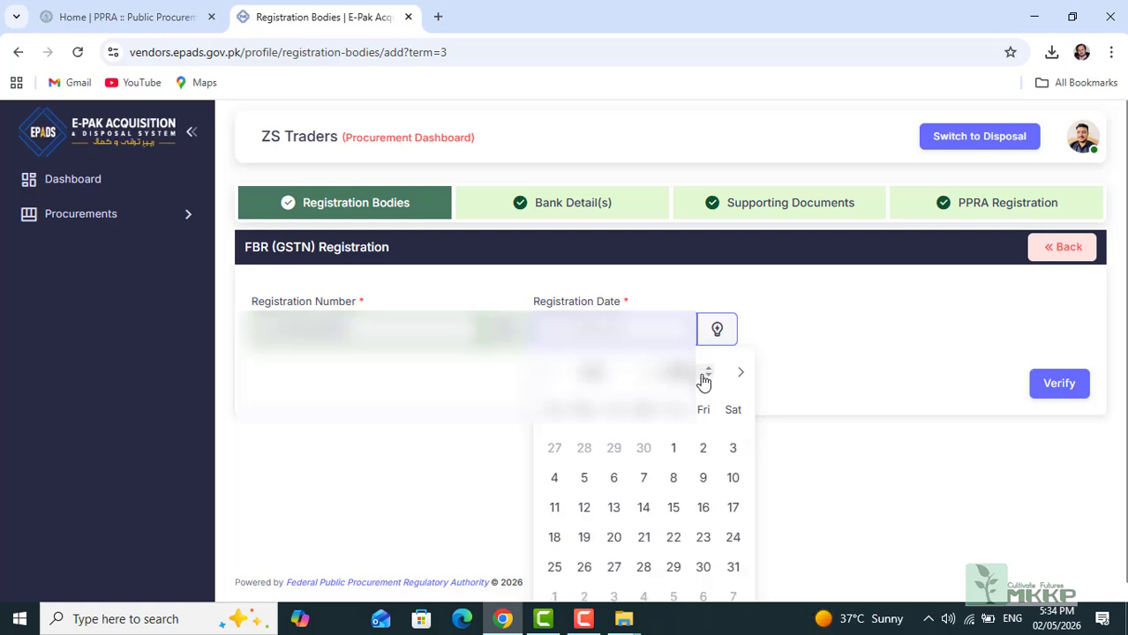
{"action": "left_click", "coordinate": [709, 378]}
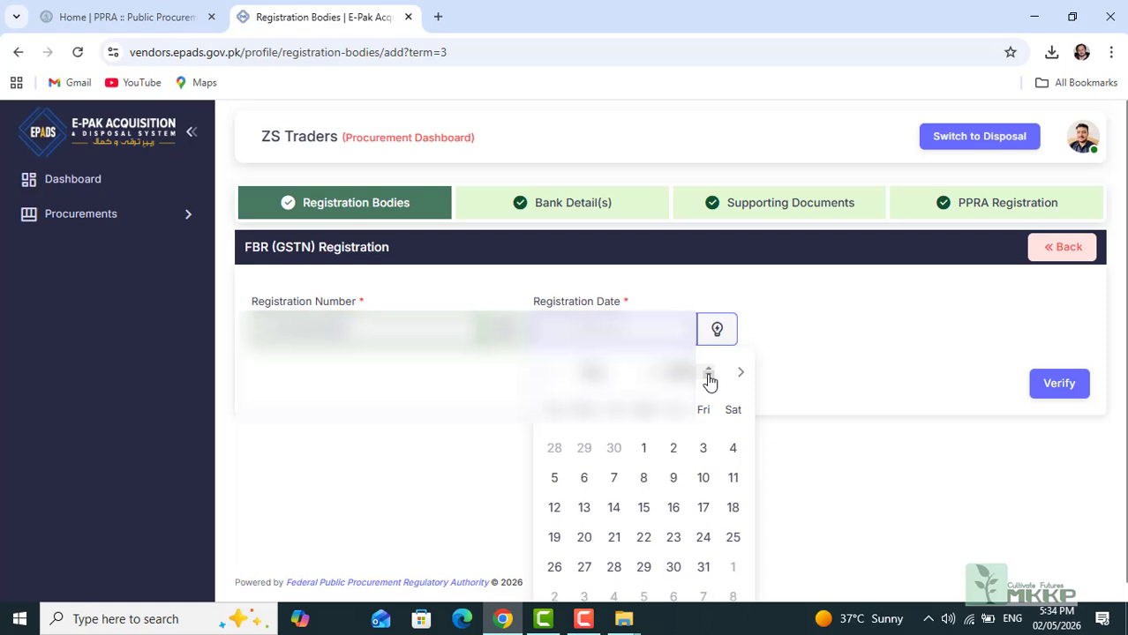
{"action": "left_click", "coordinate": [709, 378]}
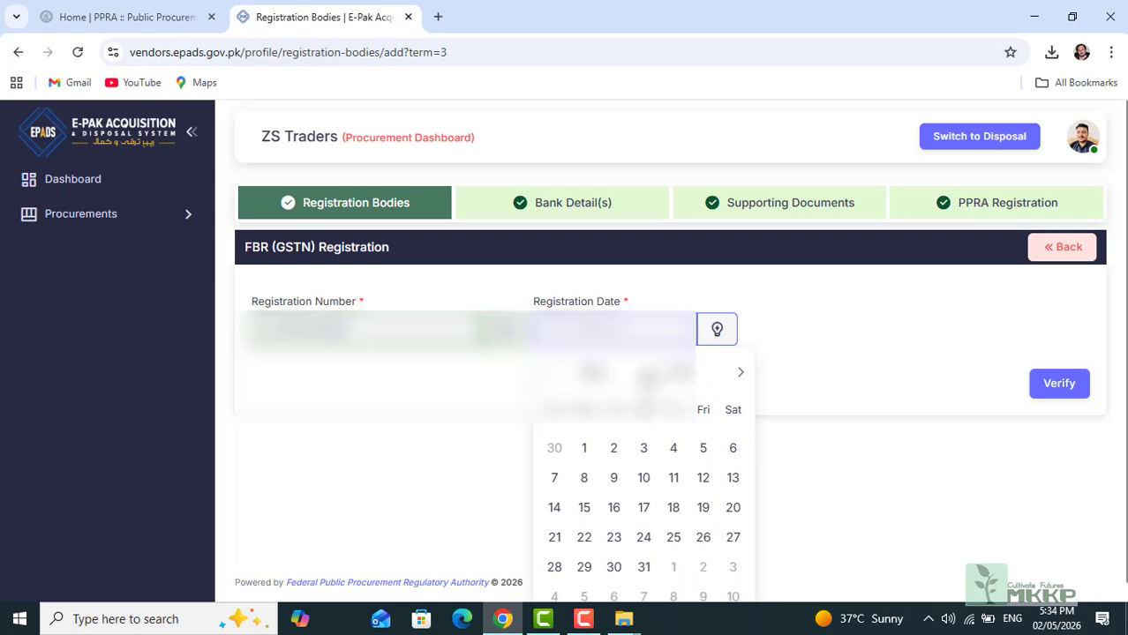
{"action": "left_click", "coordinate": [593, 373]}
{"action": "left_click", "coordinate": [617, 345]}
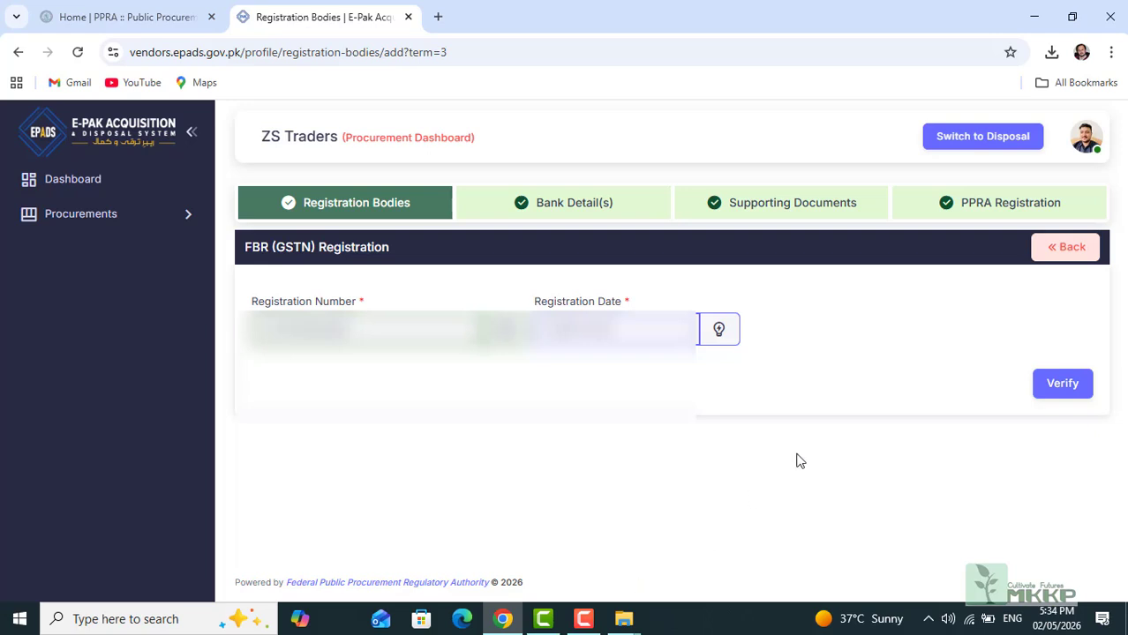
{"action": "left_click", "coordinate": [1063, 384]}
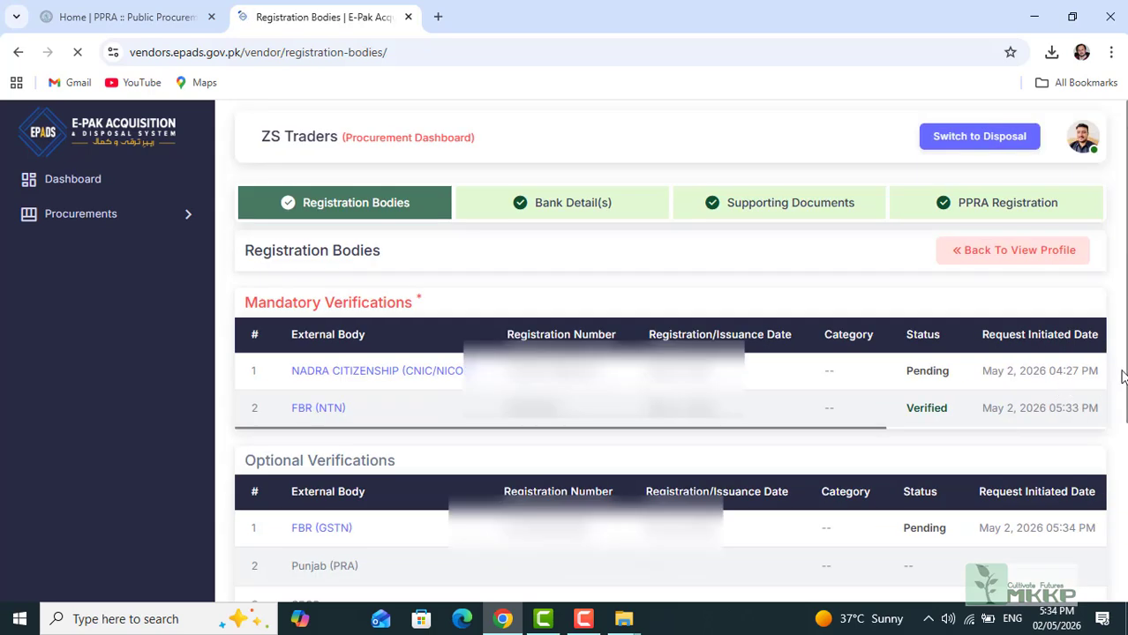
Step: Review the verification tables, then check My Profile shows Account Current Status as Active
{"action": "scroll", "coordinate": [671, 353], "scroll_direction": "down", "scroll_amount": 3}
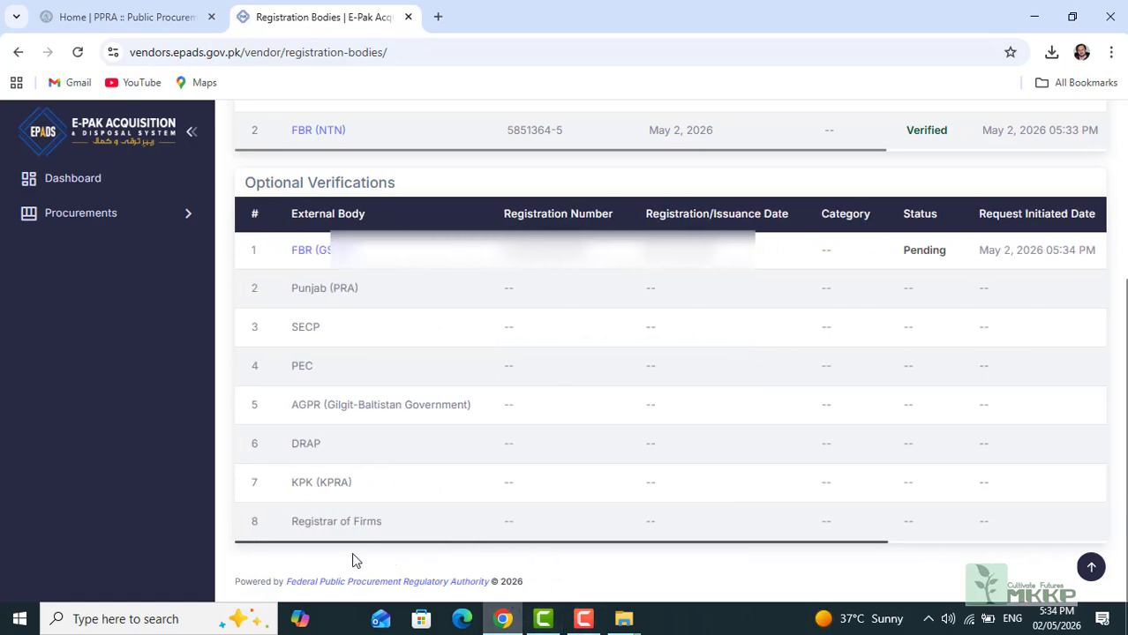
{"action": "scroll", "coordinate": [351, 561], "scroll_direction": "up", "scroll_amount": 5}
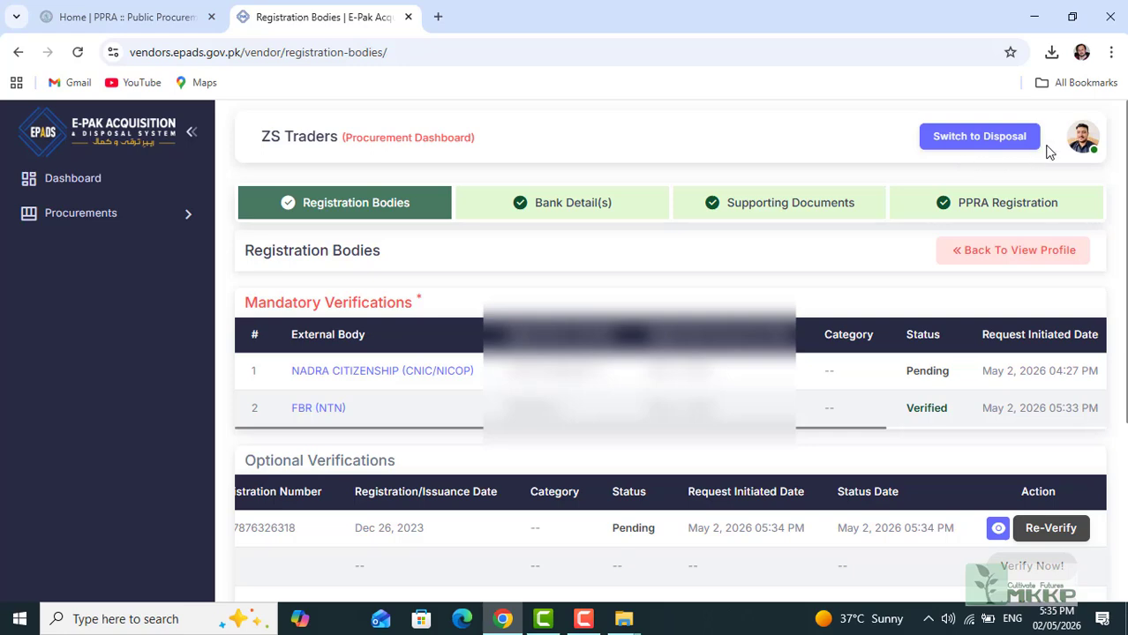
{"action": "left_click", "coordinate": [63, 182]}
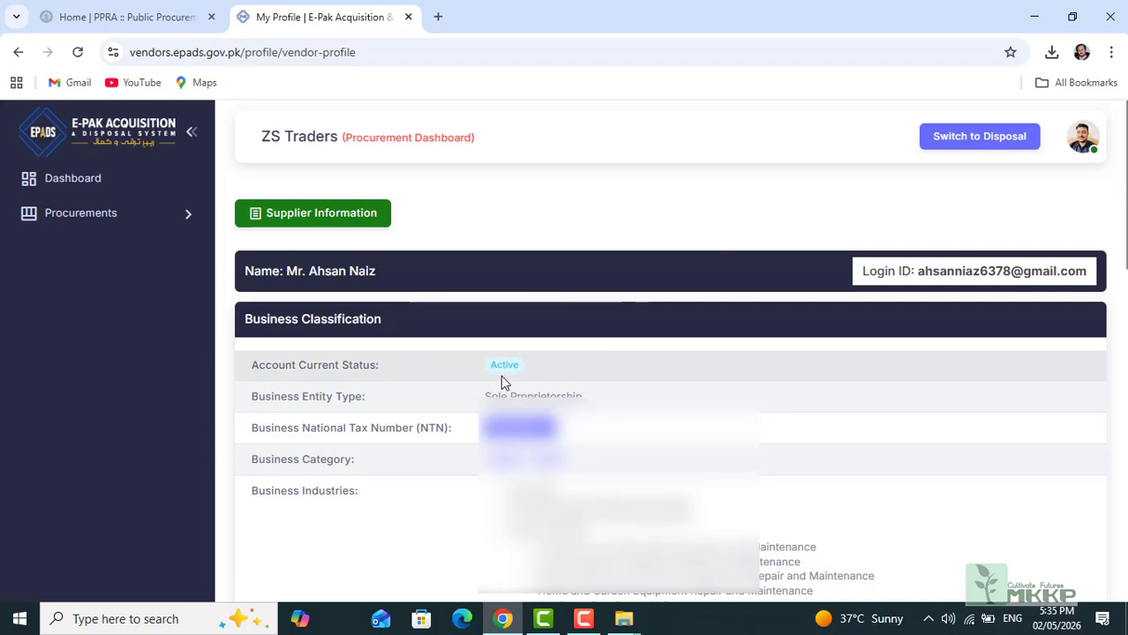
{"action": "mouse_move", "coordinate": [508, 378]}
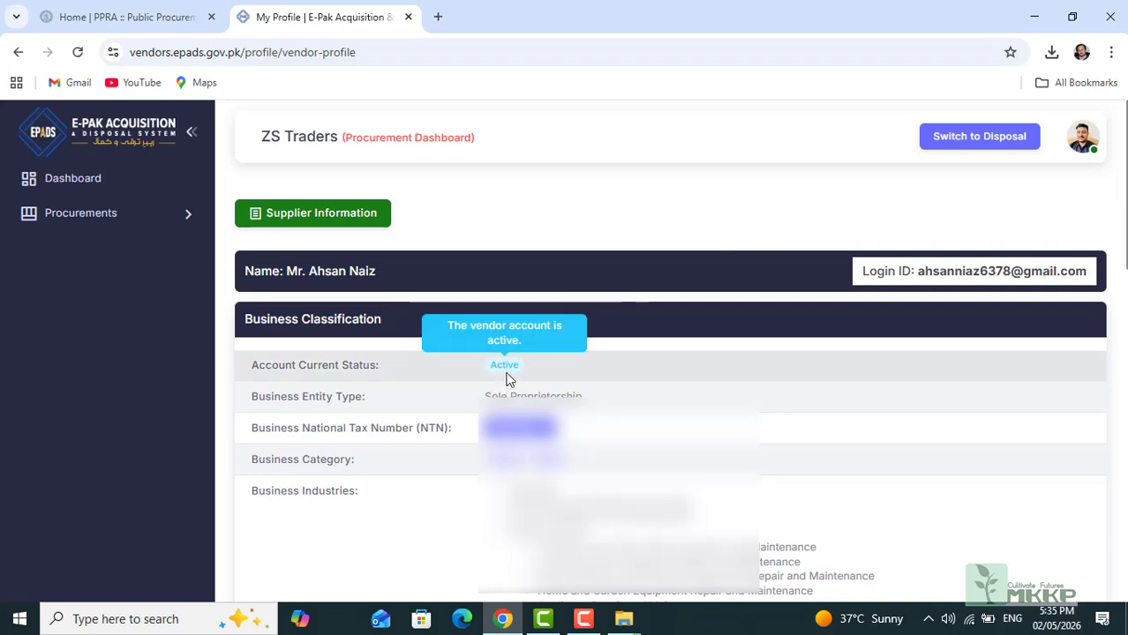
Step: Log out of the vendor account from the avatar menu
{"action": "left_click", "coordinate": [1082, 136]}
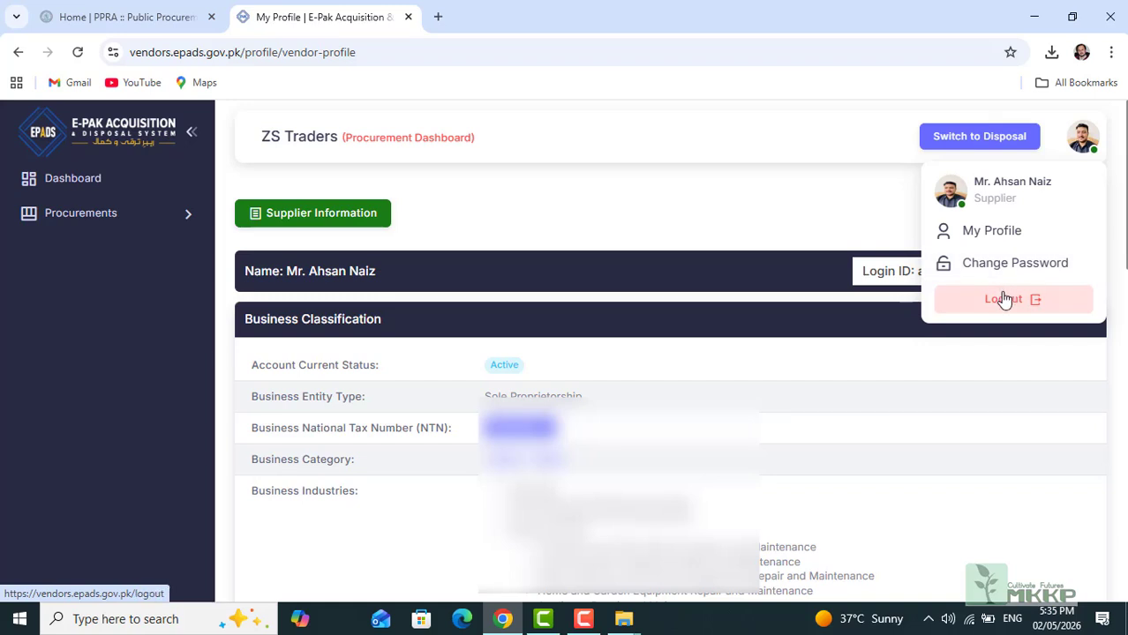
{"action": "left_click", "coordinate": [1002, 303]}
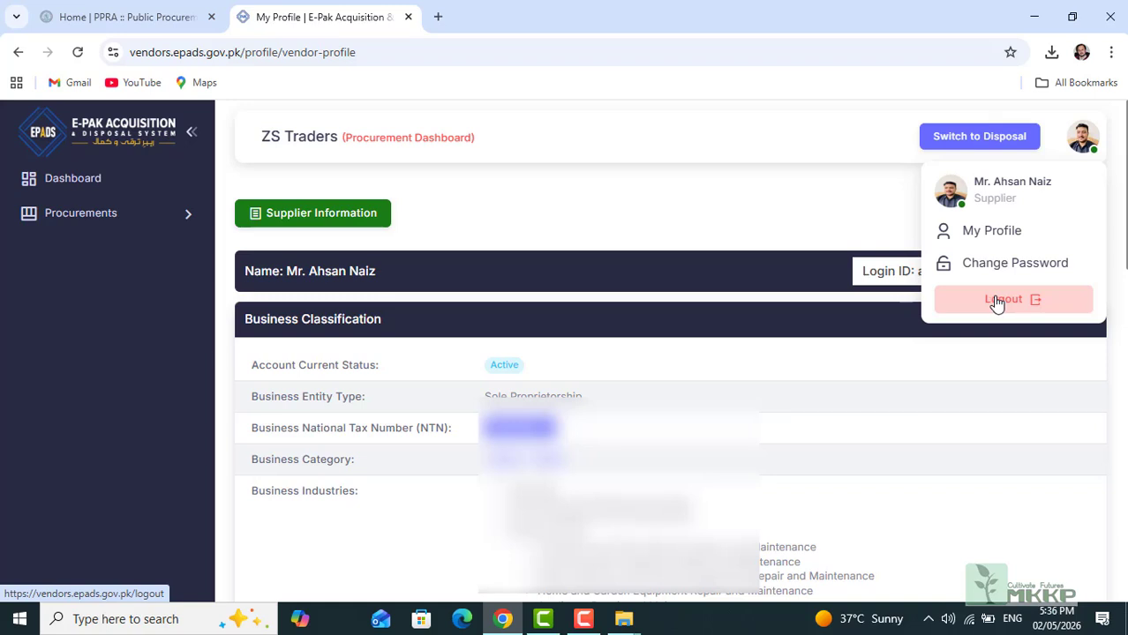
{"action": "left_click", "coordinate": [996, 303]}
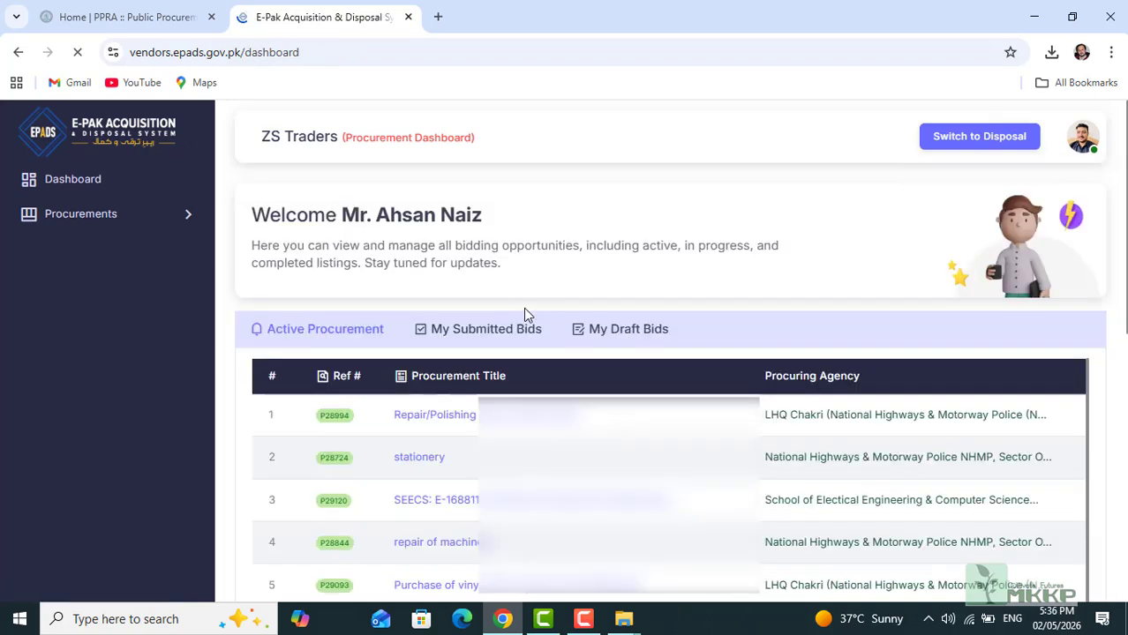
{"action": "left_click", "coordinate": [1082, 141]}
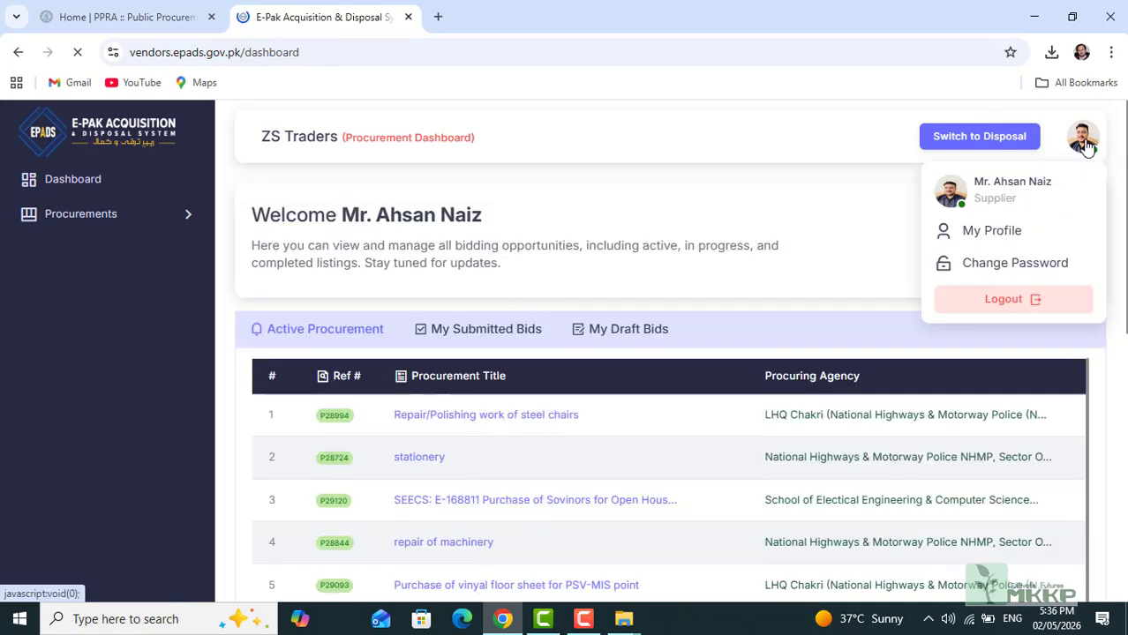
{"action": "left_click", "coordinate": [1006, 300]}
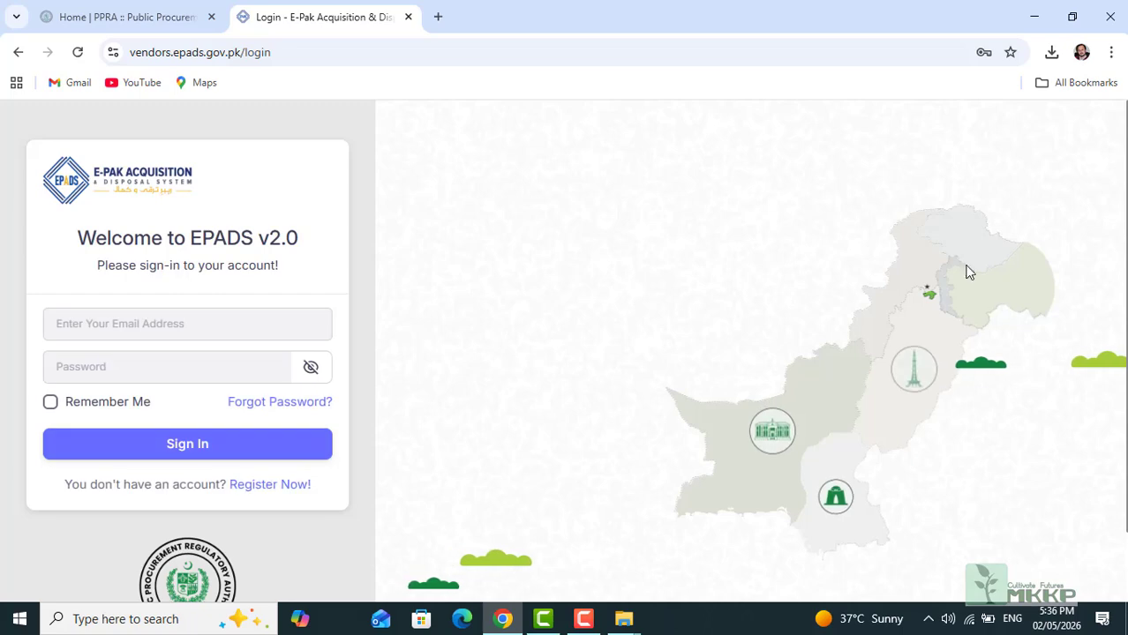
Step: Sign back in with the saved account e-mail and credentials
{"action": "left_click", "coordinate": [124, 325]}
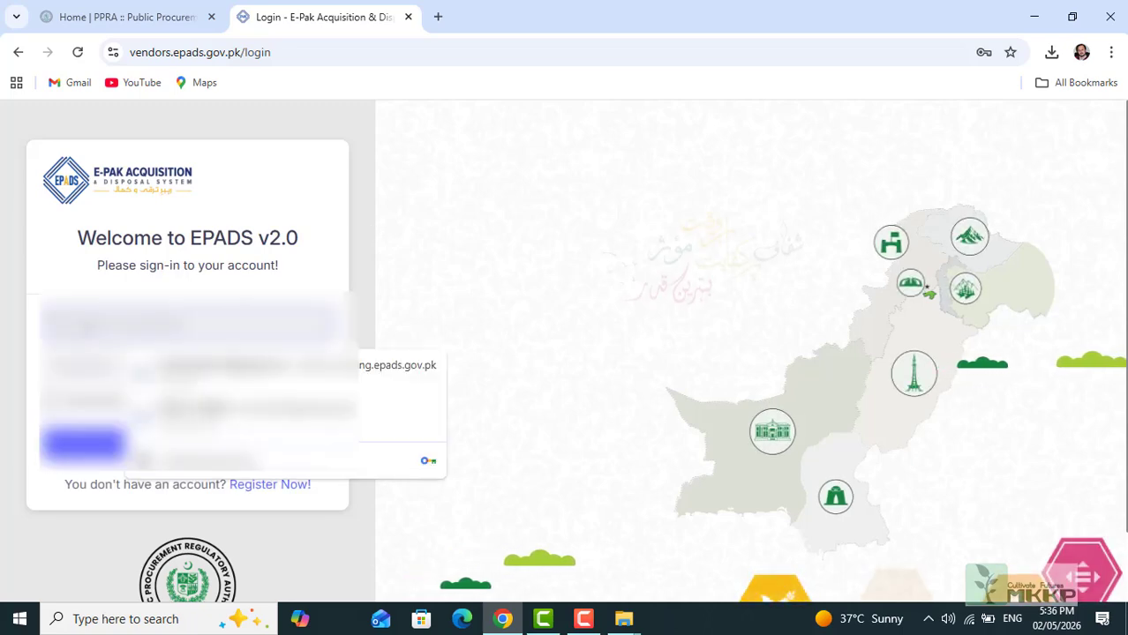
{"action": "type", "text": "mk"}
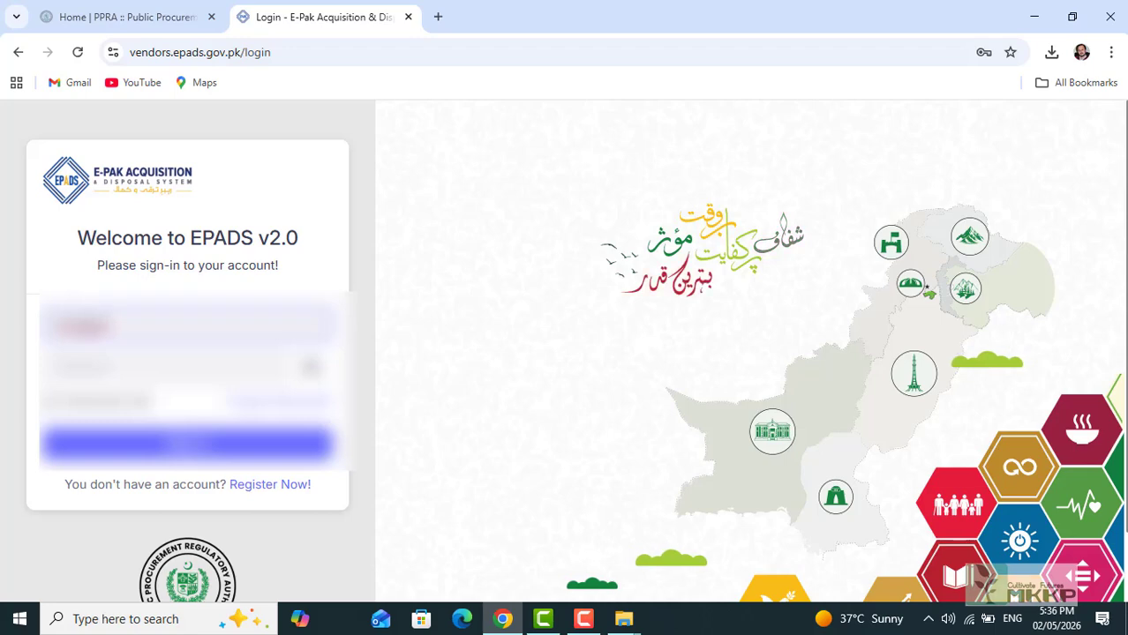
{"action": "left_click", "coordinate": [175, 444]}
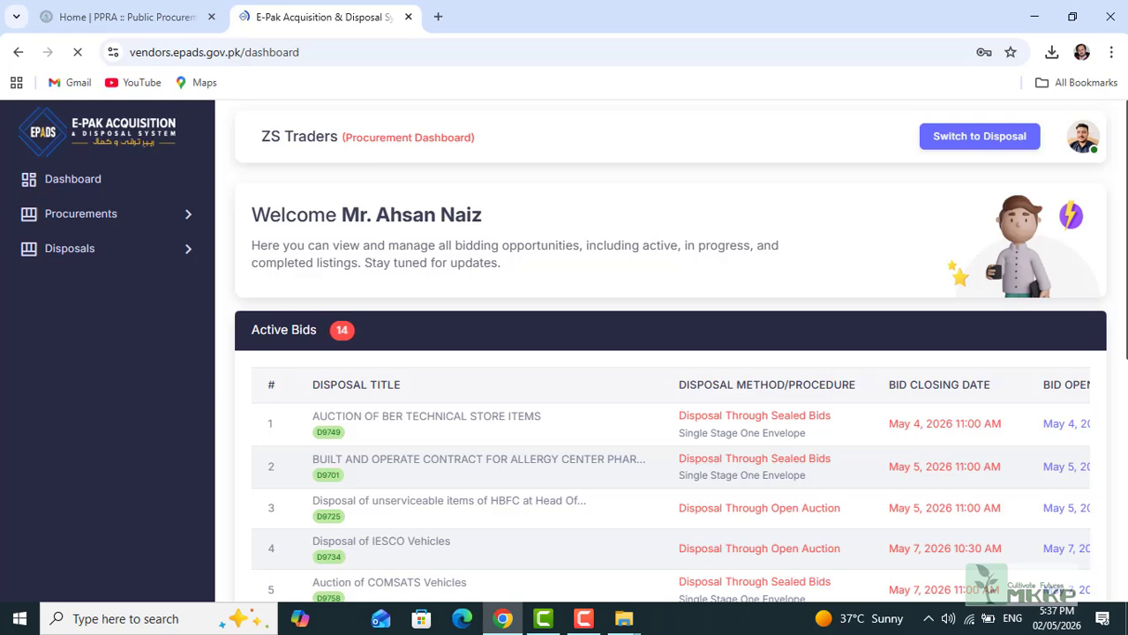
{"action": "scroll", "coordinate": [671, 353], "scroll_direction": "down", "scroll_amount": 2}
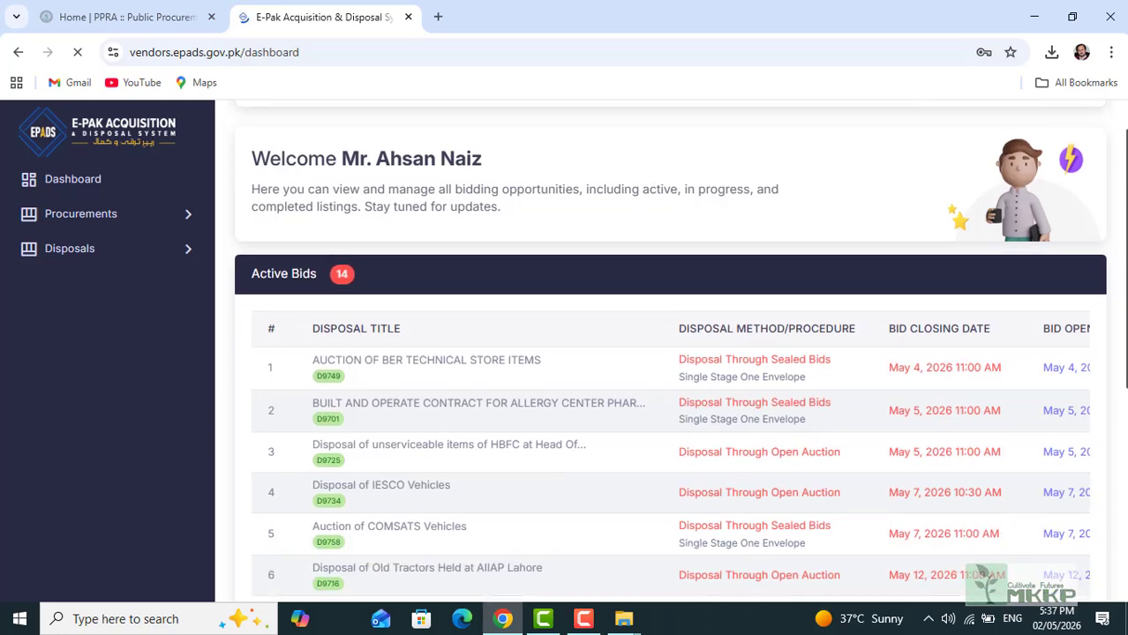
{"action": "scroll", "coordinate": [670, 353], "scroll_direction": "down", "scroll_amount": 2}
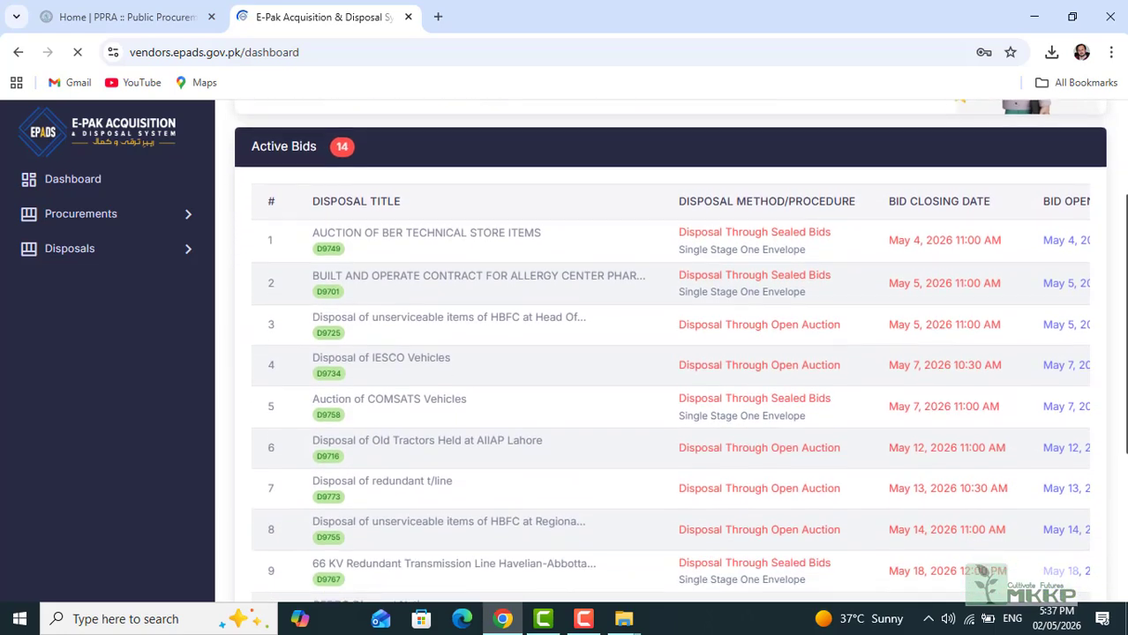
{"action": "scroll", "coordinate": [671, 353], "scroll_direction": "up", "scroll_amount": 3}
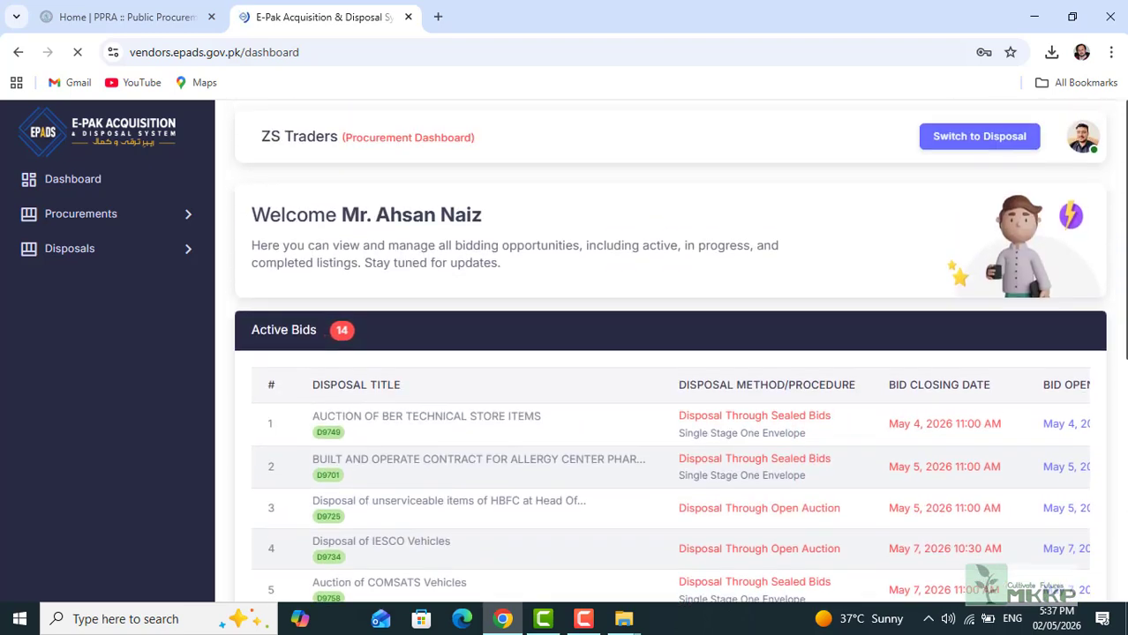